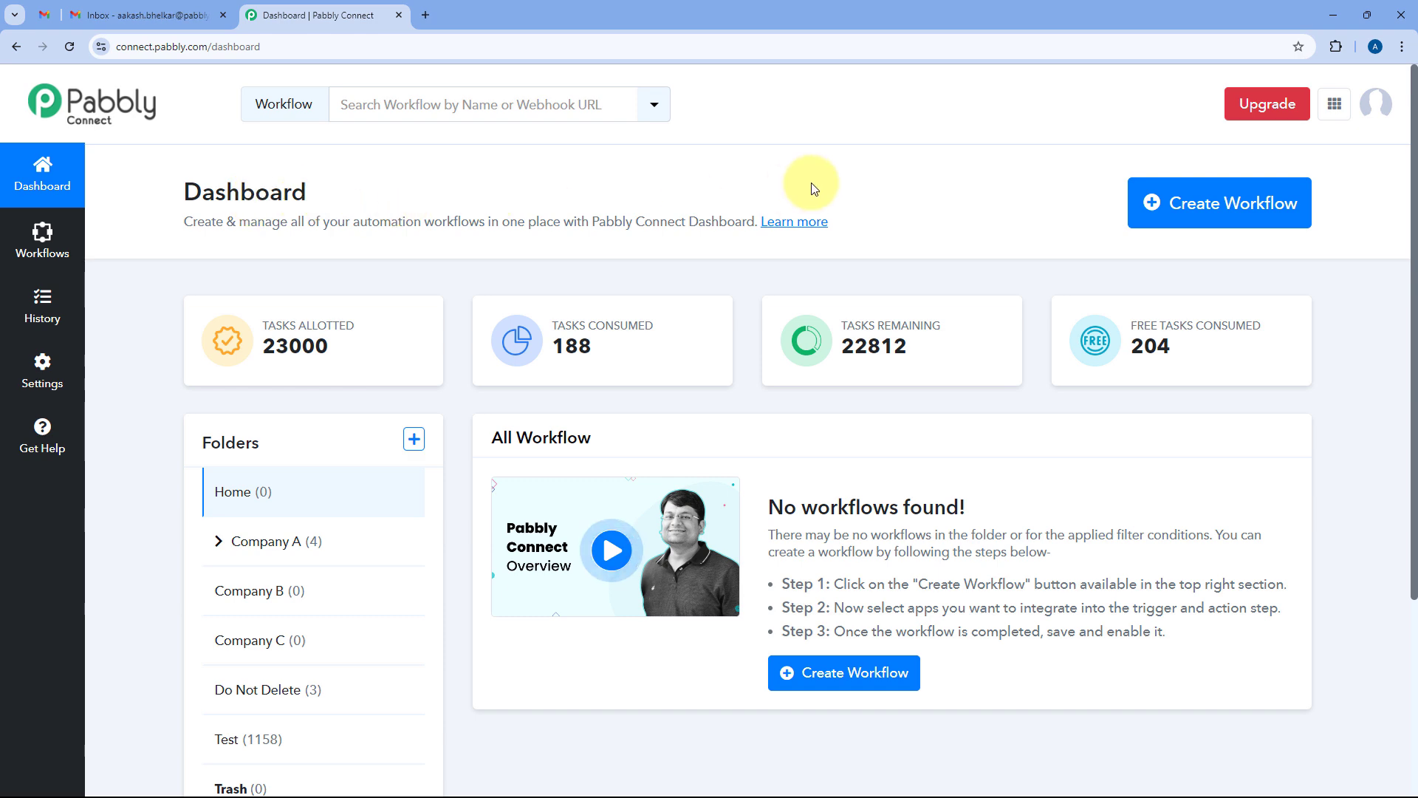
Step: Create a workflow named "Gmail Trigger - New Email" in the Home folder
left_click(1203, 202)
type("Gmai")
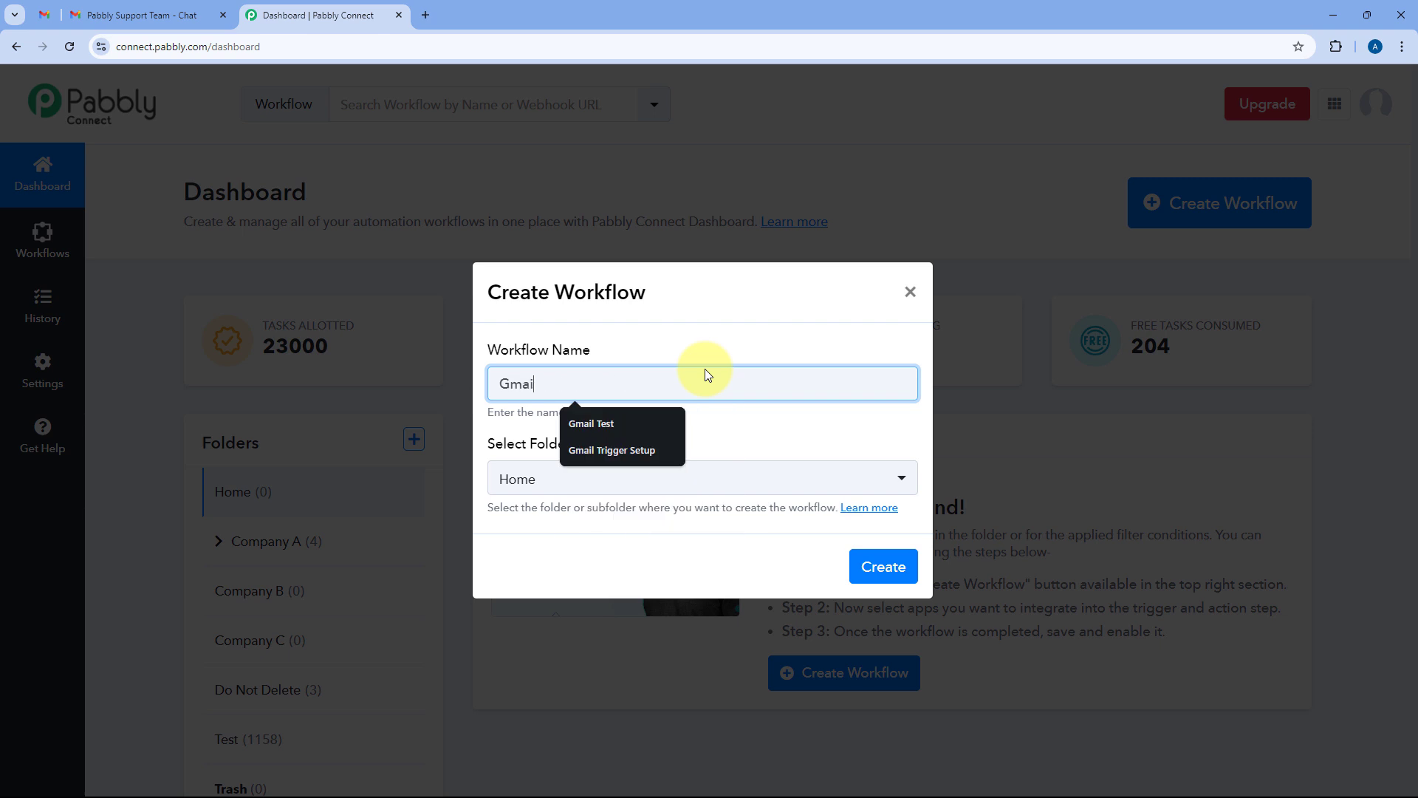
type("l Trigger ")
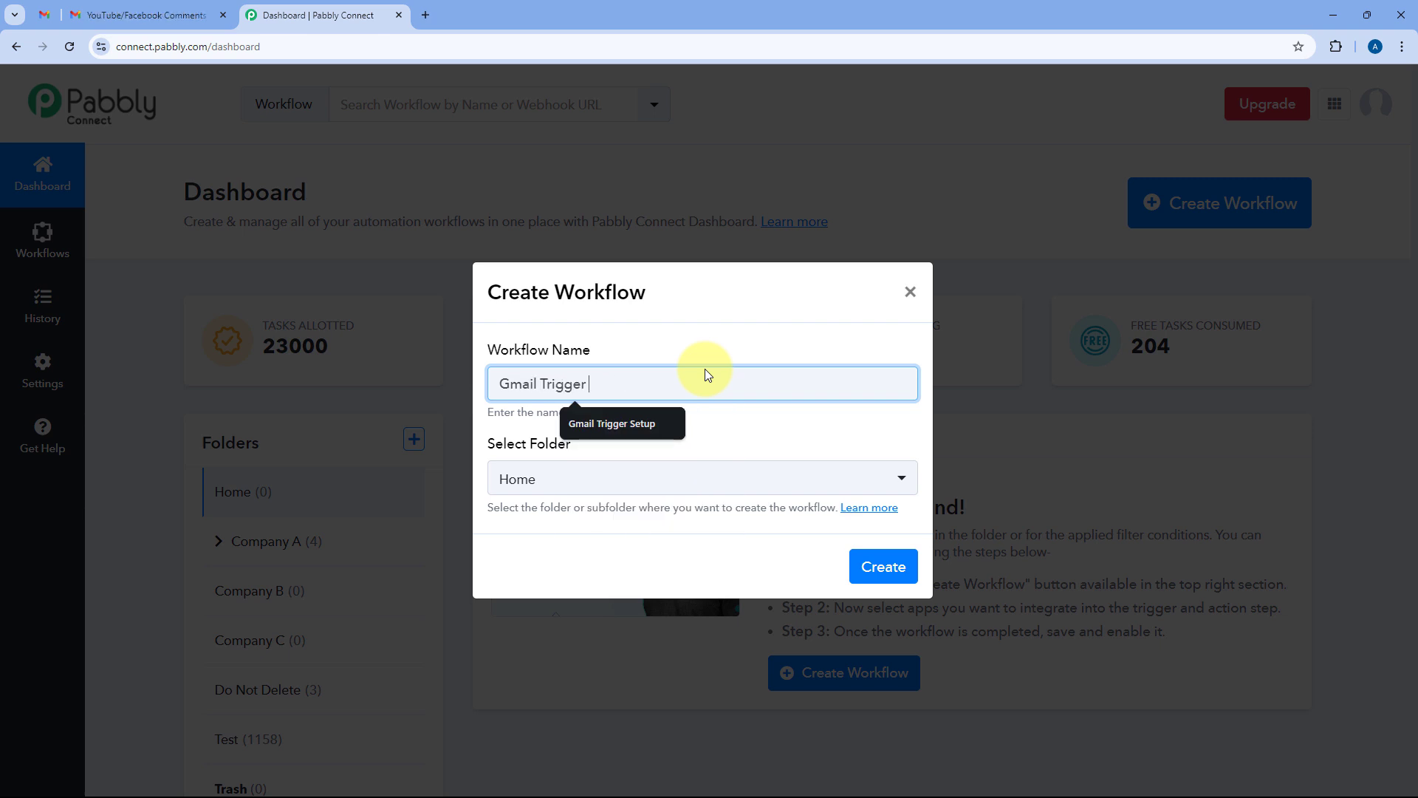
type("- New Email")
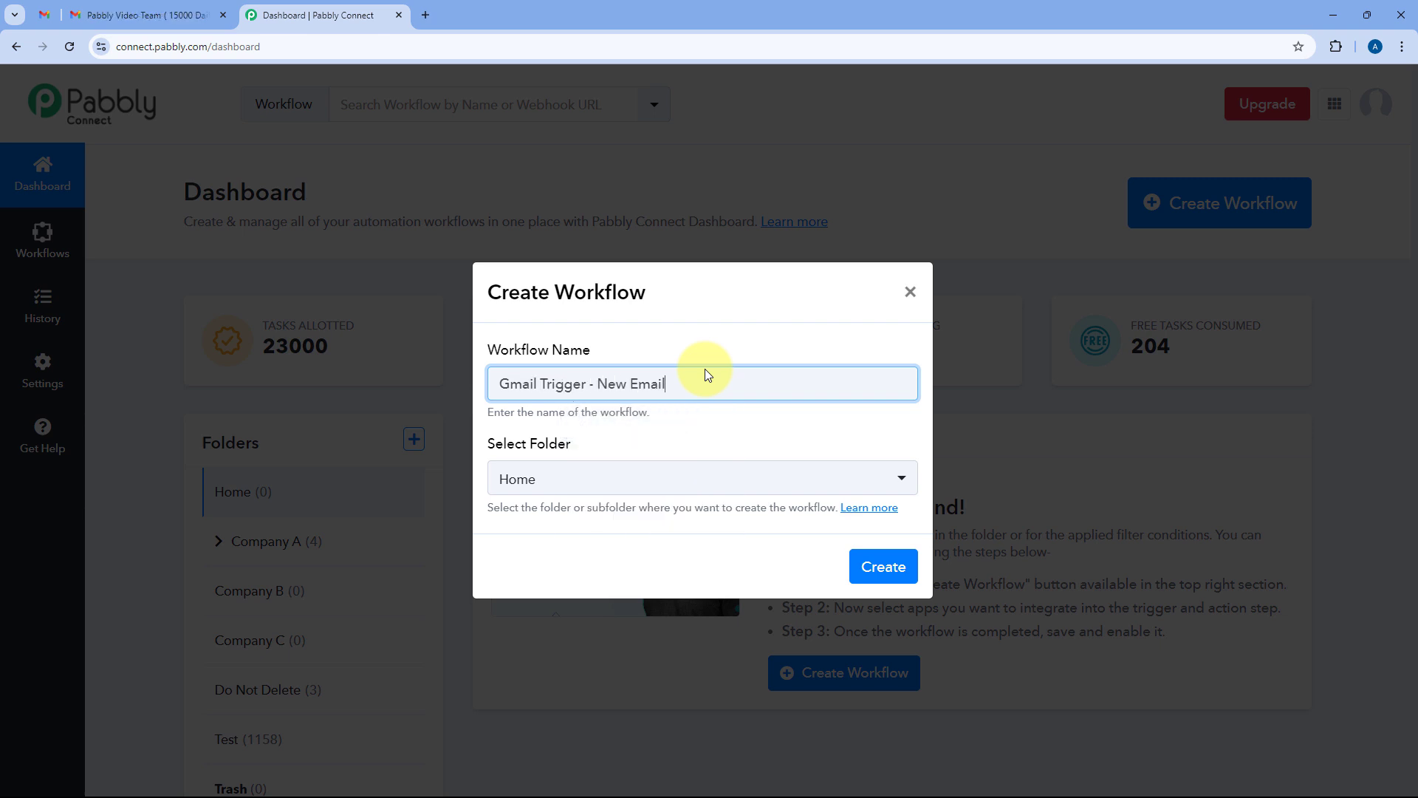
left_click(754, 481)
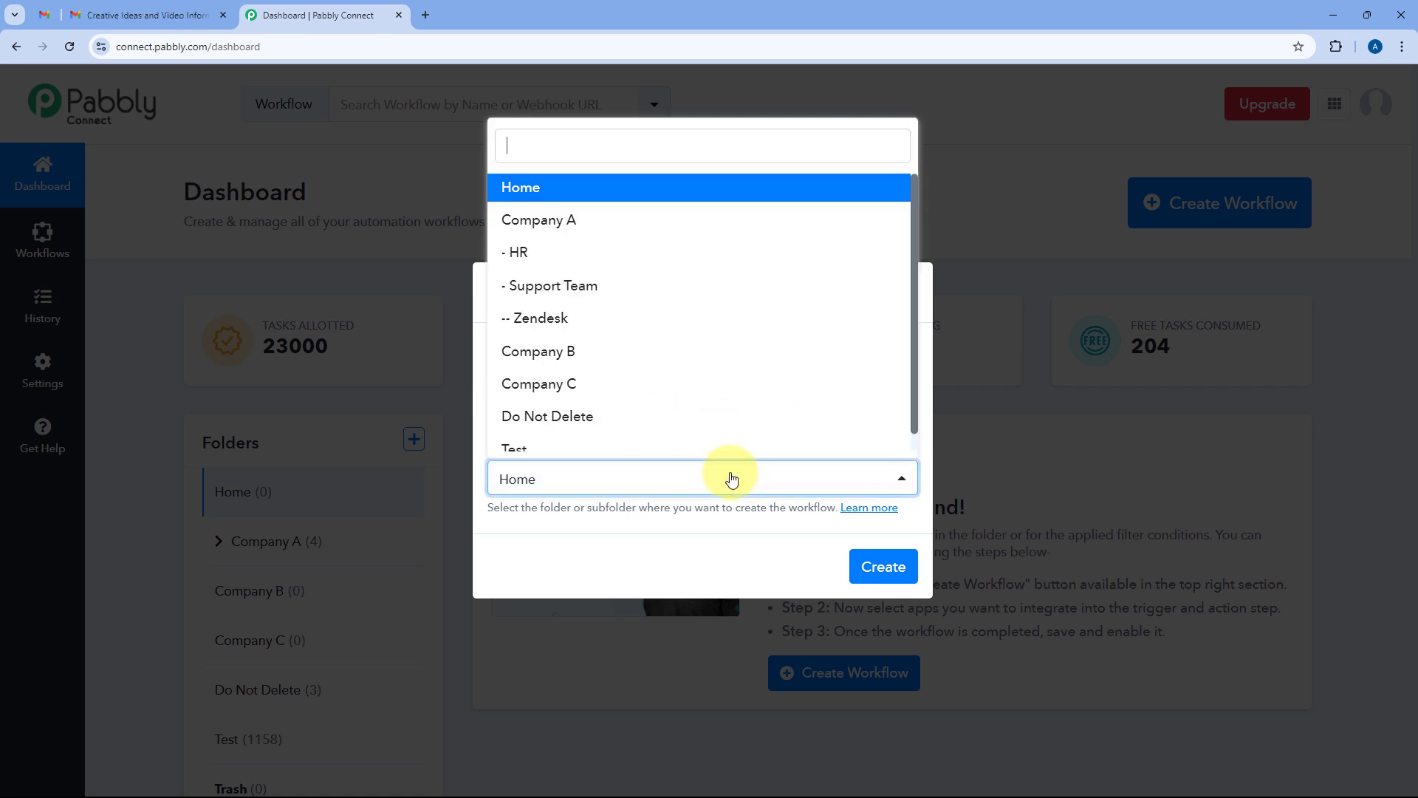
left_click(659, 190)
left_click(881, 565)
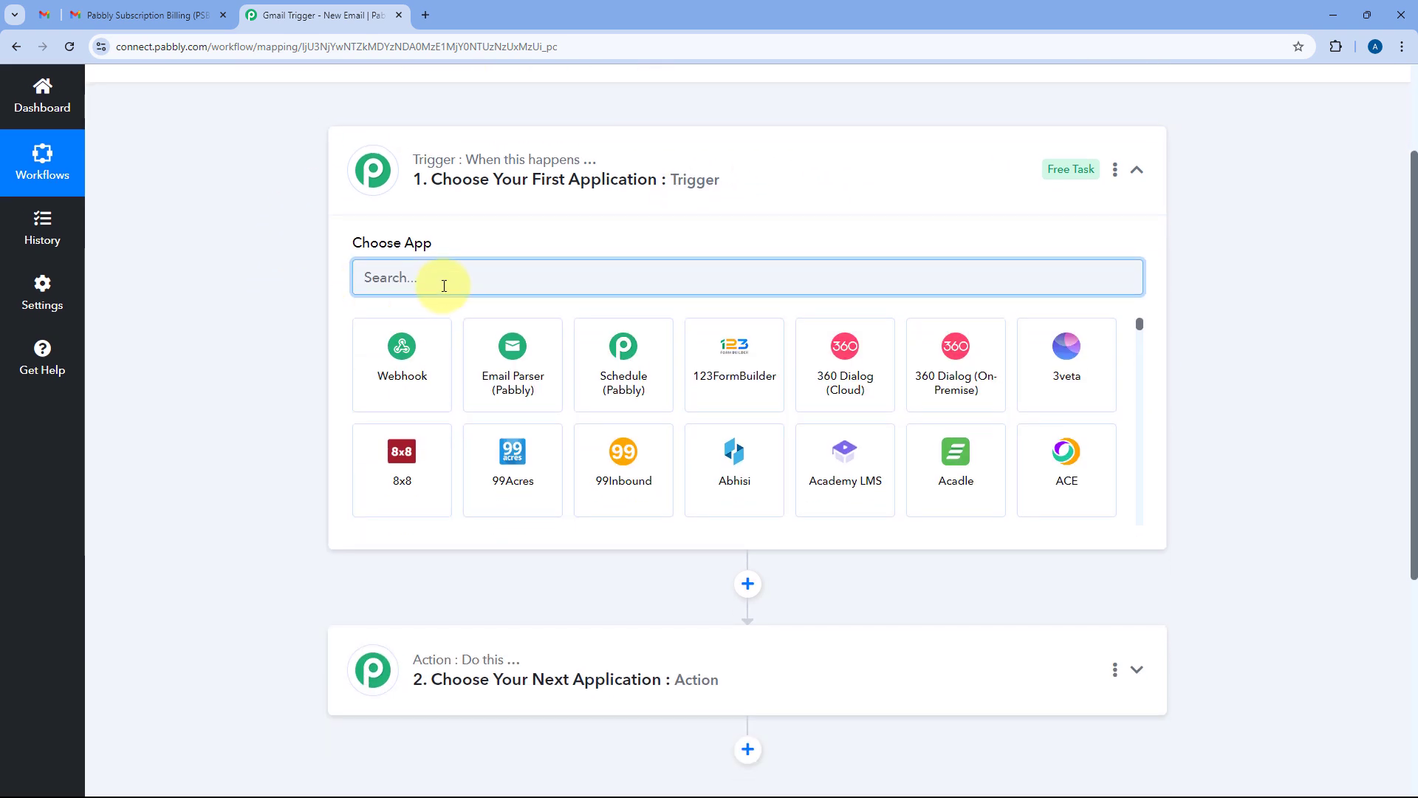
Step: Set the workflow's trigger application to Gmail with the New Email (BETA) event
type("Gmail")
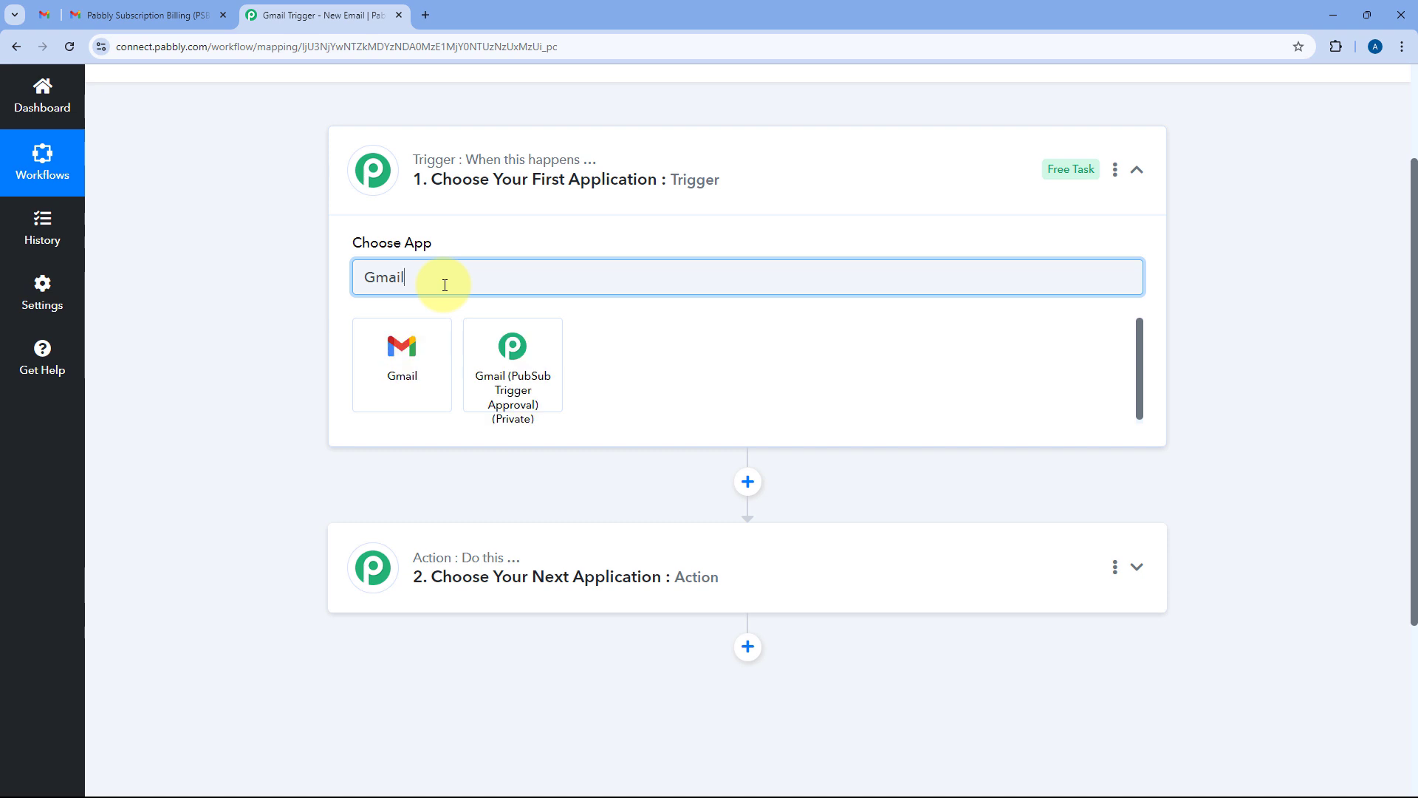
left_click(411, 341)
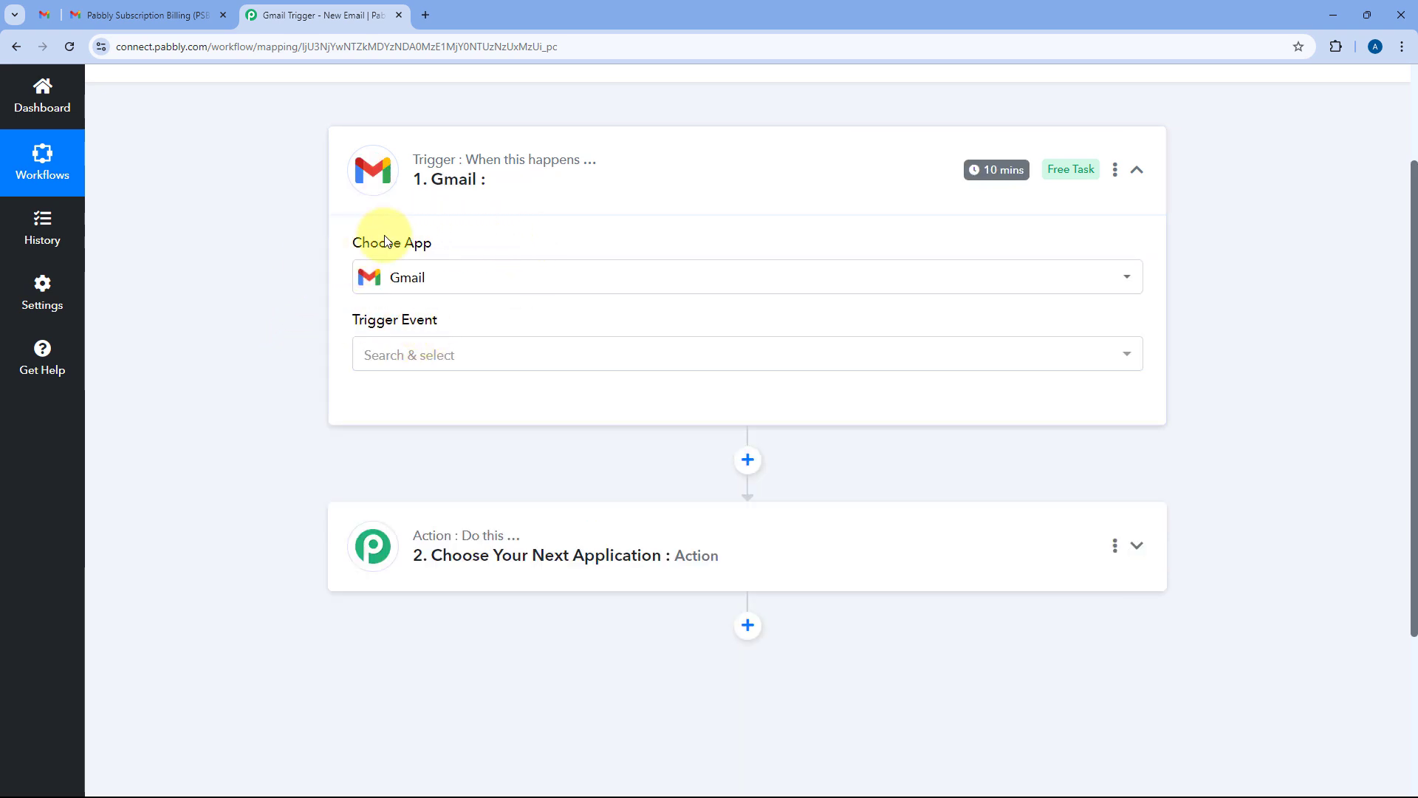
scroll(333, 266, "down", 1)
left_click(497, 277)
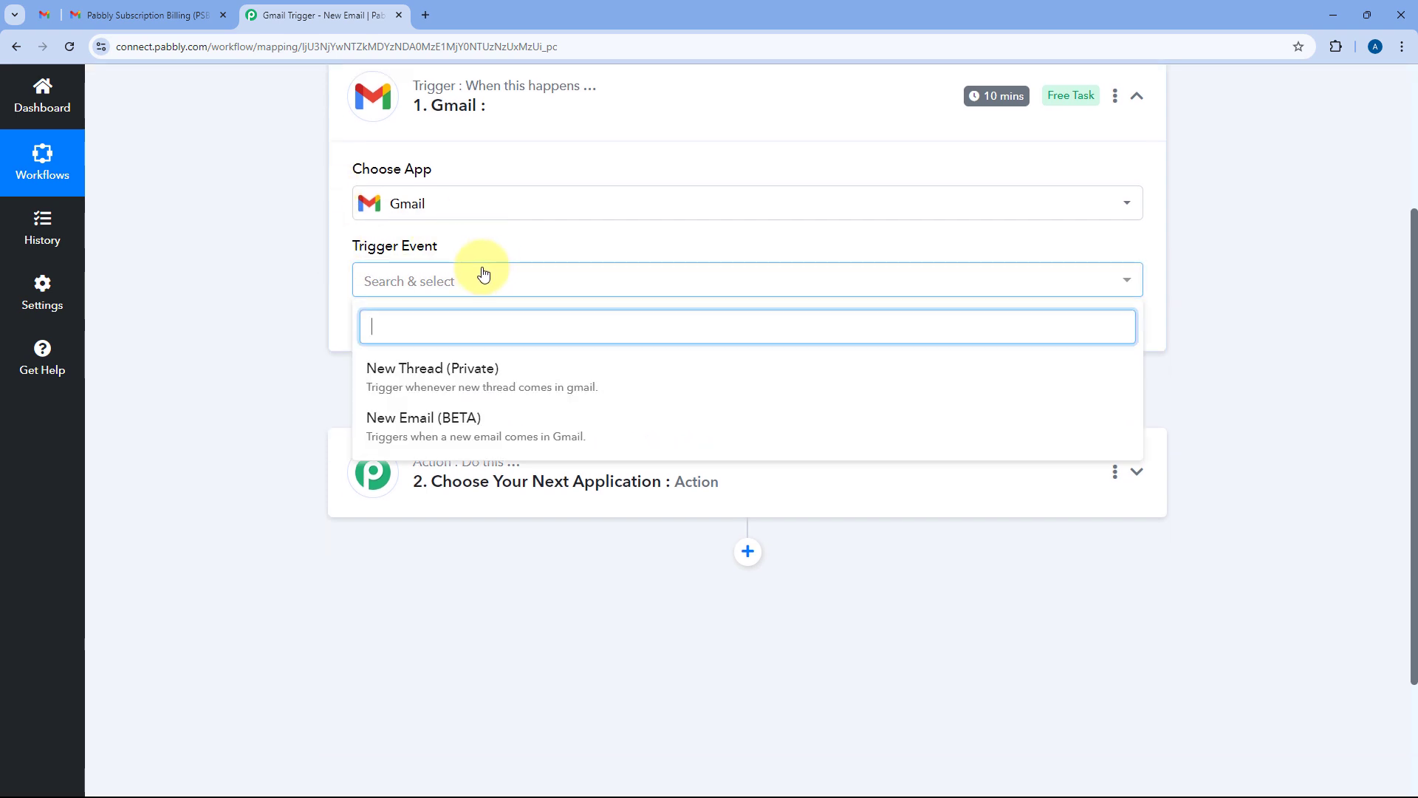
left_click(398, 426)
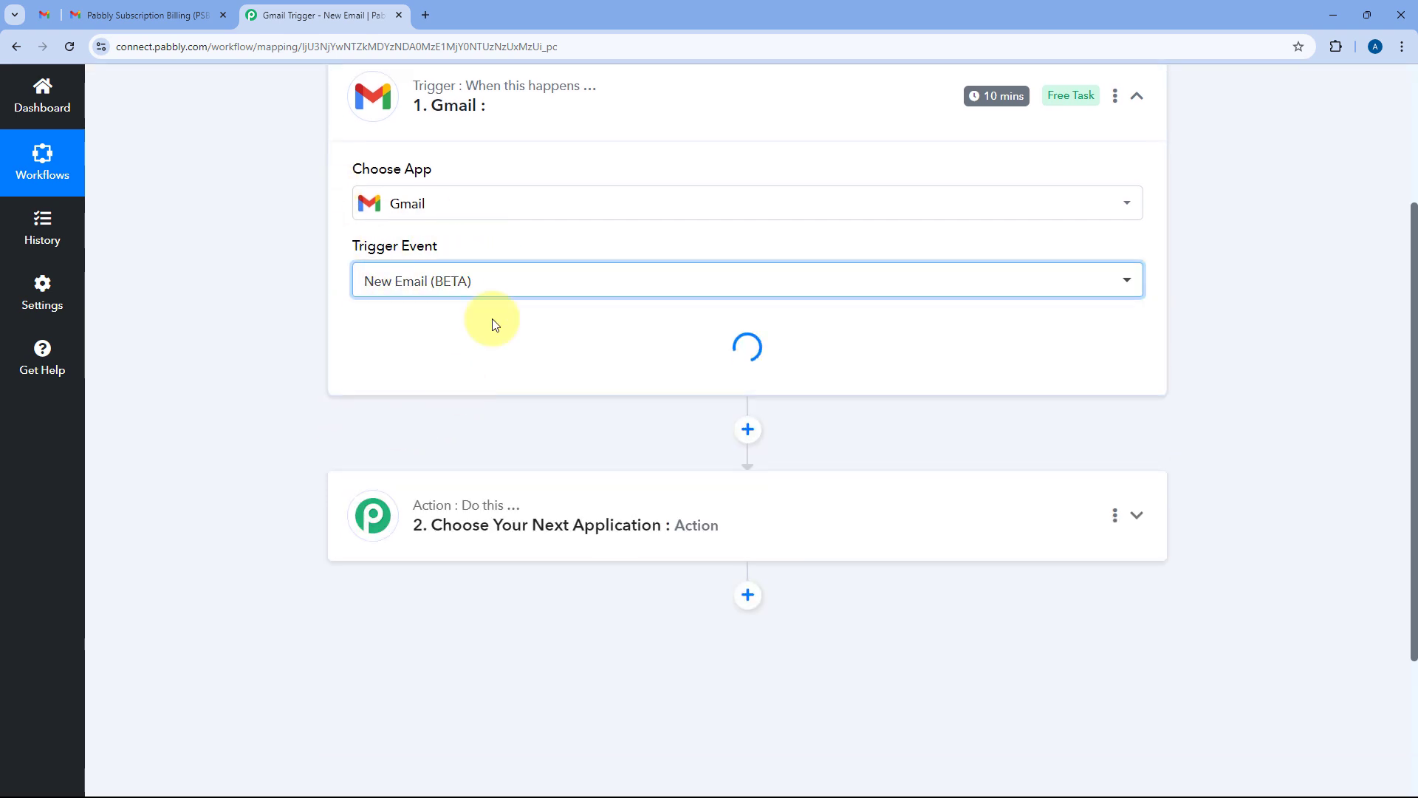
scroll(506, 309, "up", 1)
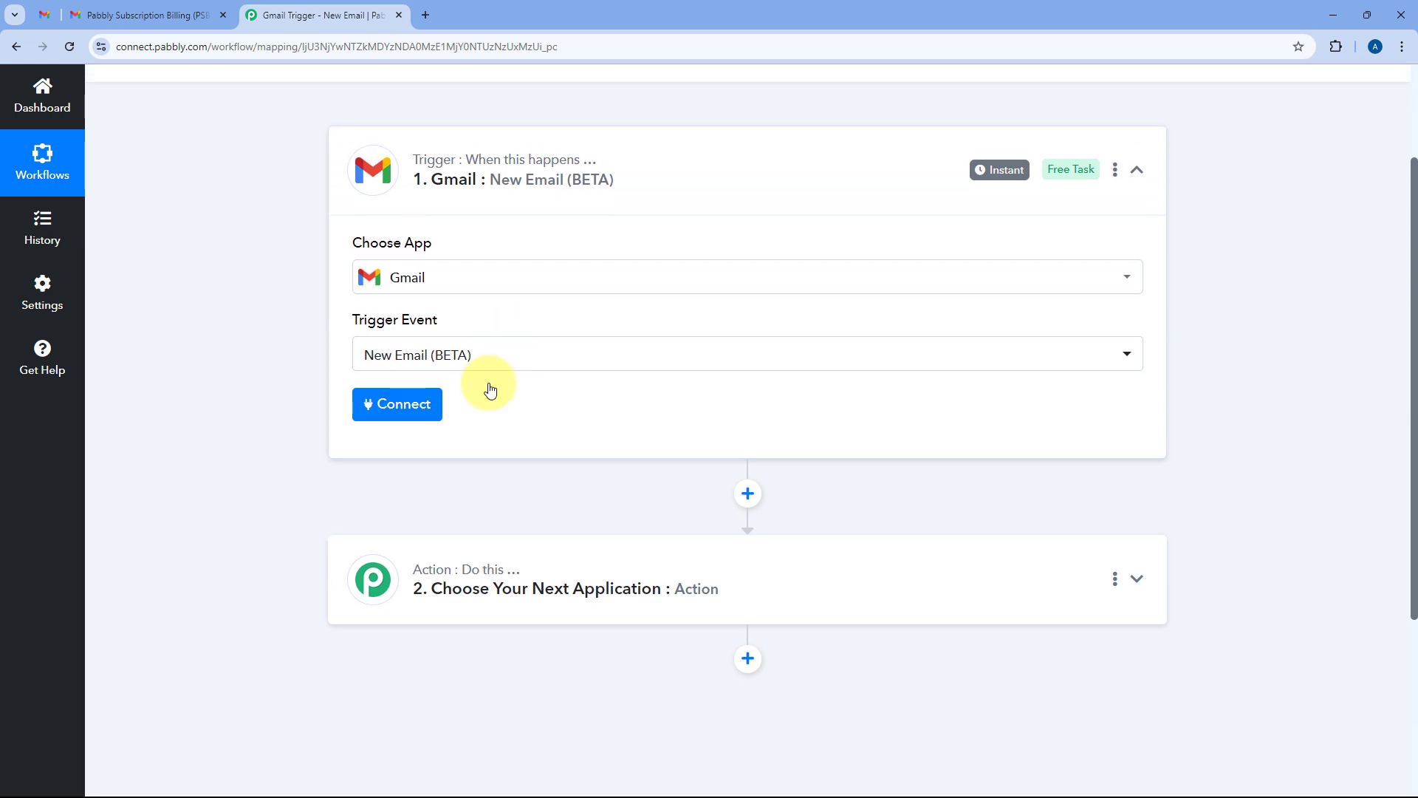
Step: Add a new Gmail connection to the trigger, choosing the Google account and granting Pabbly Connect access to it
left_click(391, 412)
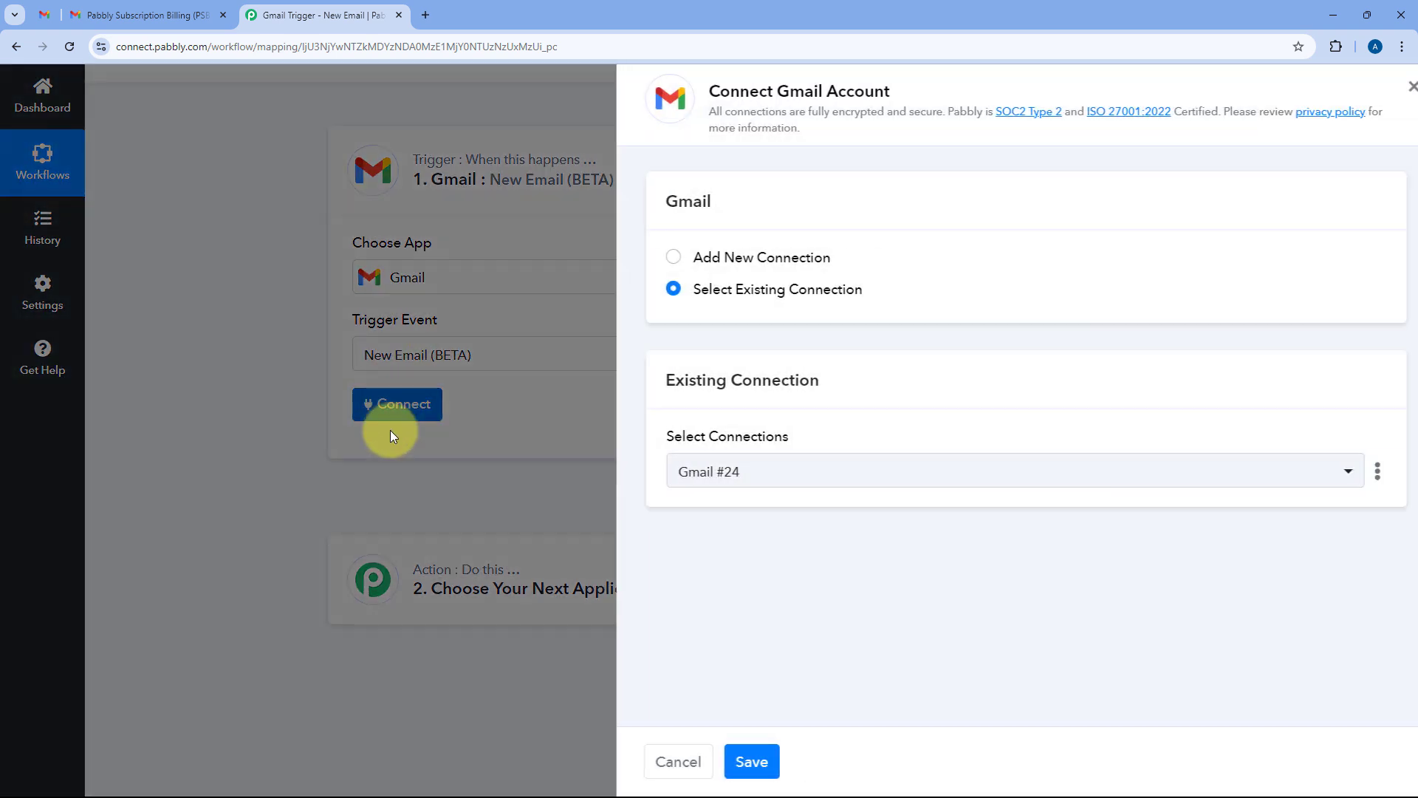
left_click(657, 257)
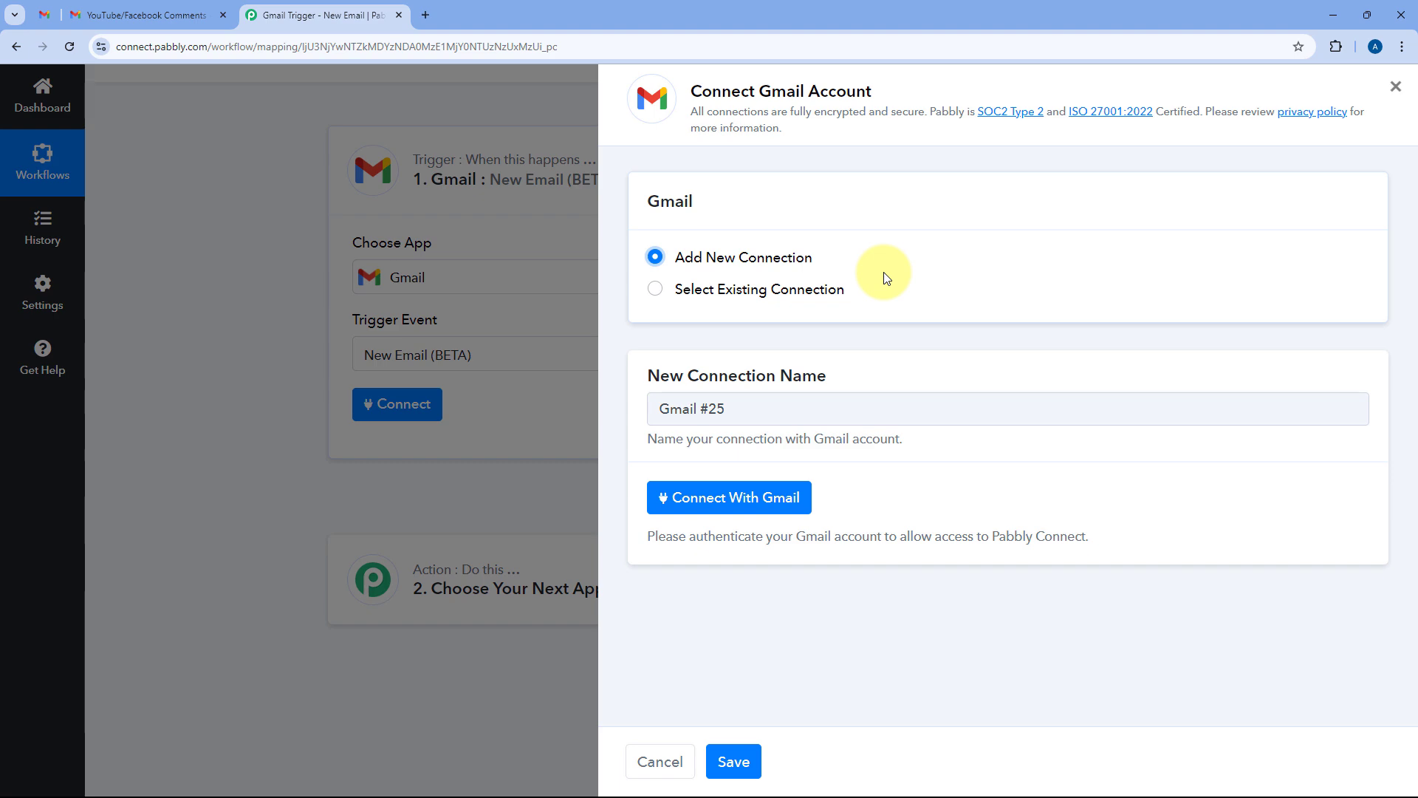
left_click(738, 504)
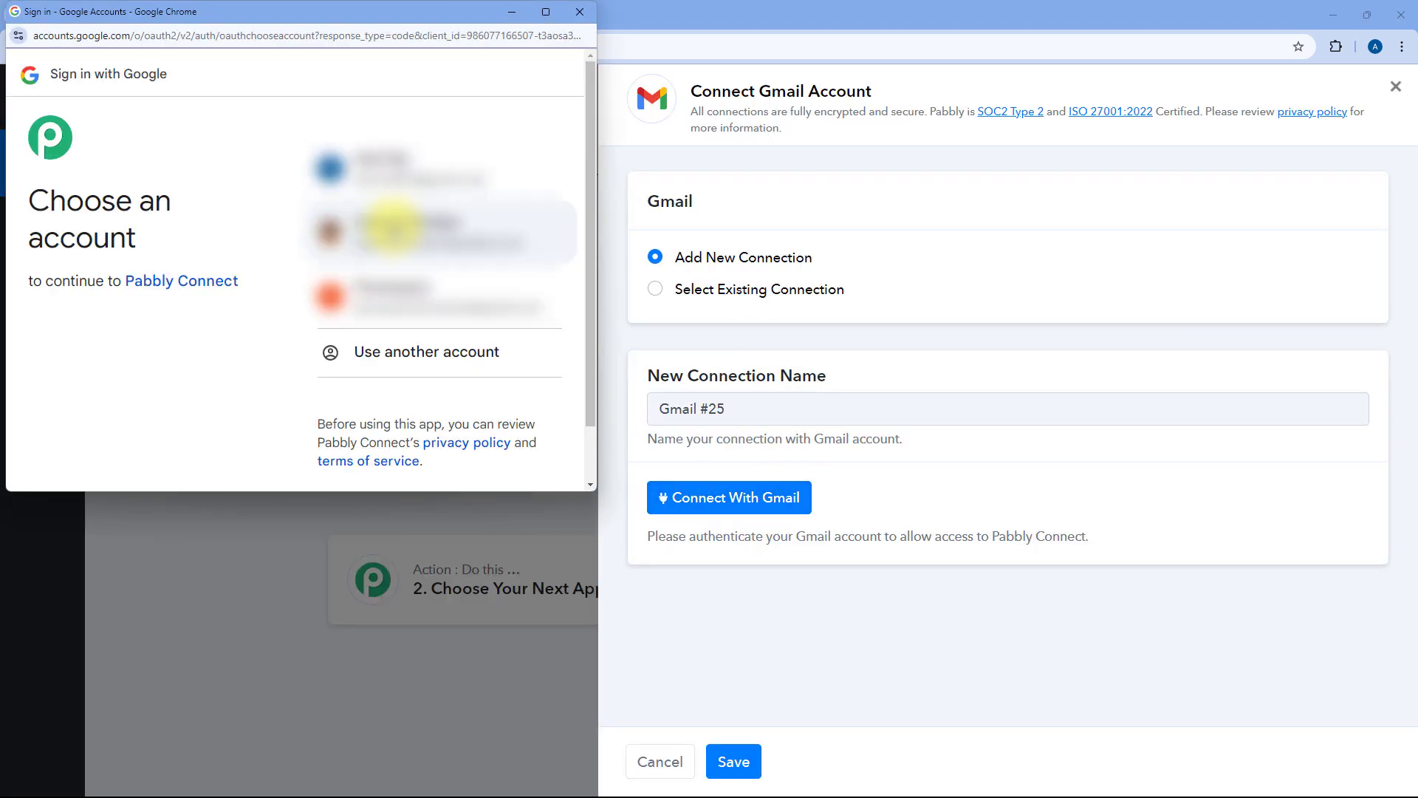
left_click(393, 226)
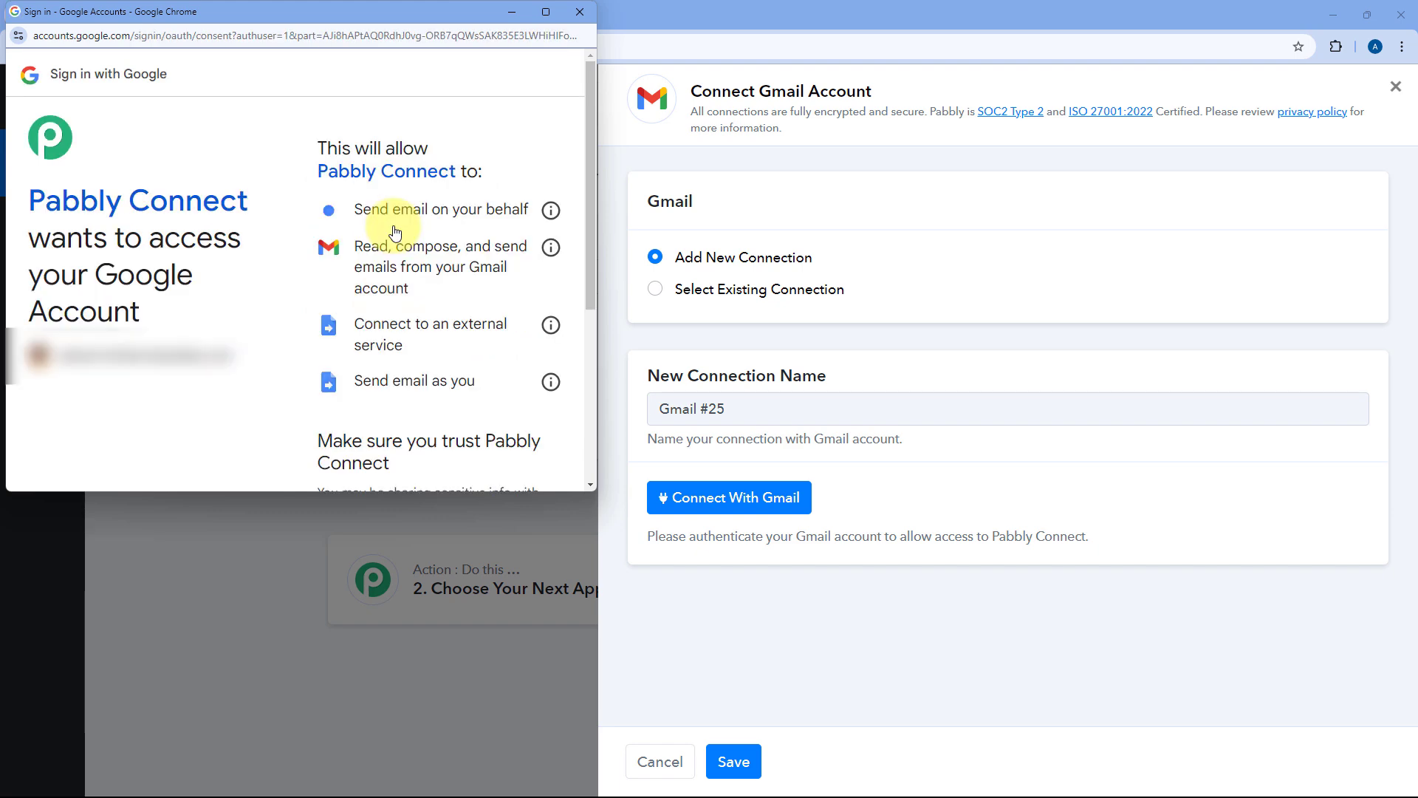
scroll(392, 228, "down", 3)
scroll(333, 232, "up", 2)
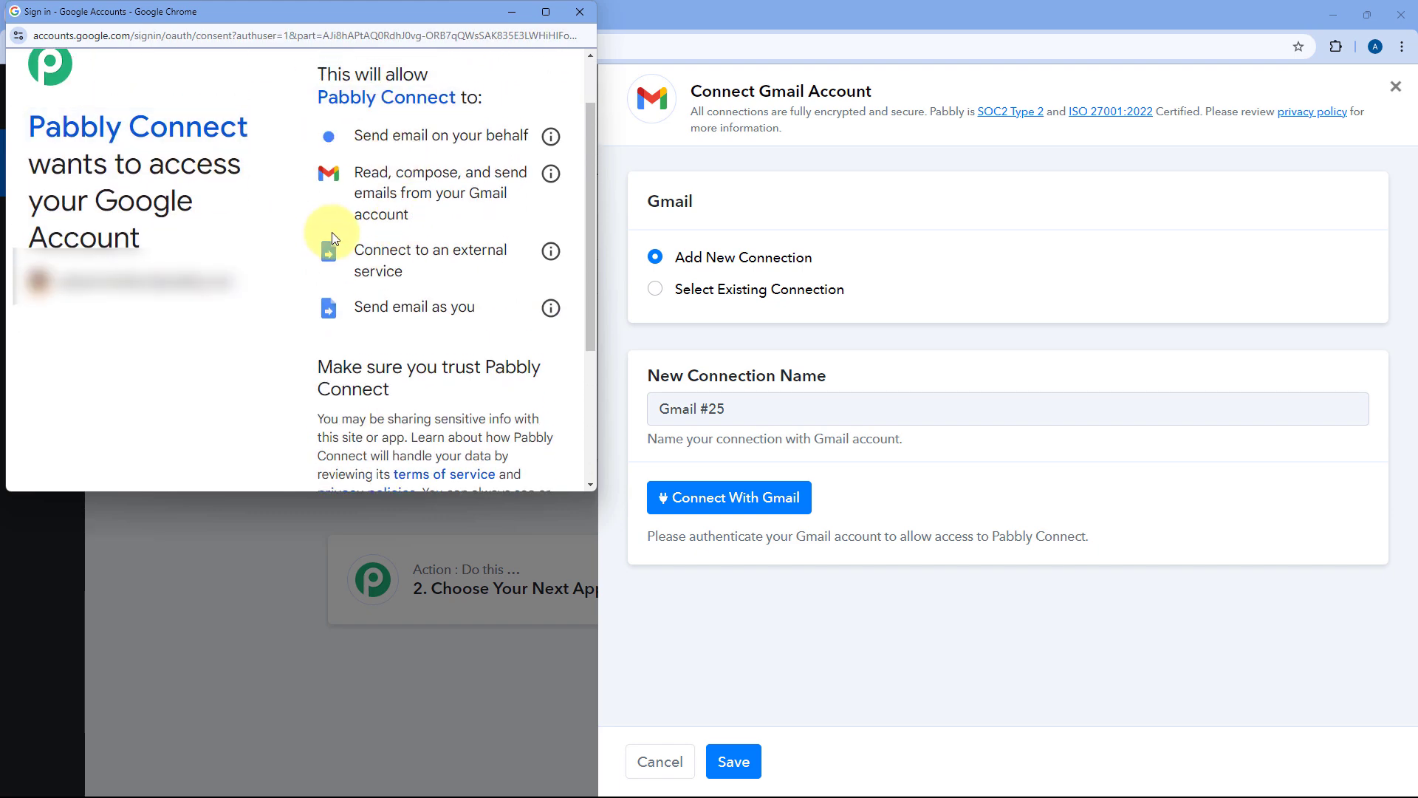
scroll(332, 291, "down", 3)
left_click(527, 404)
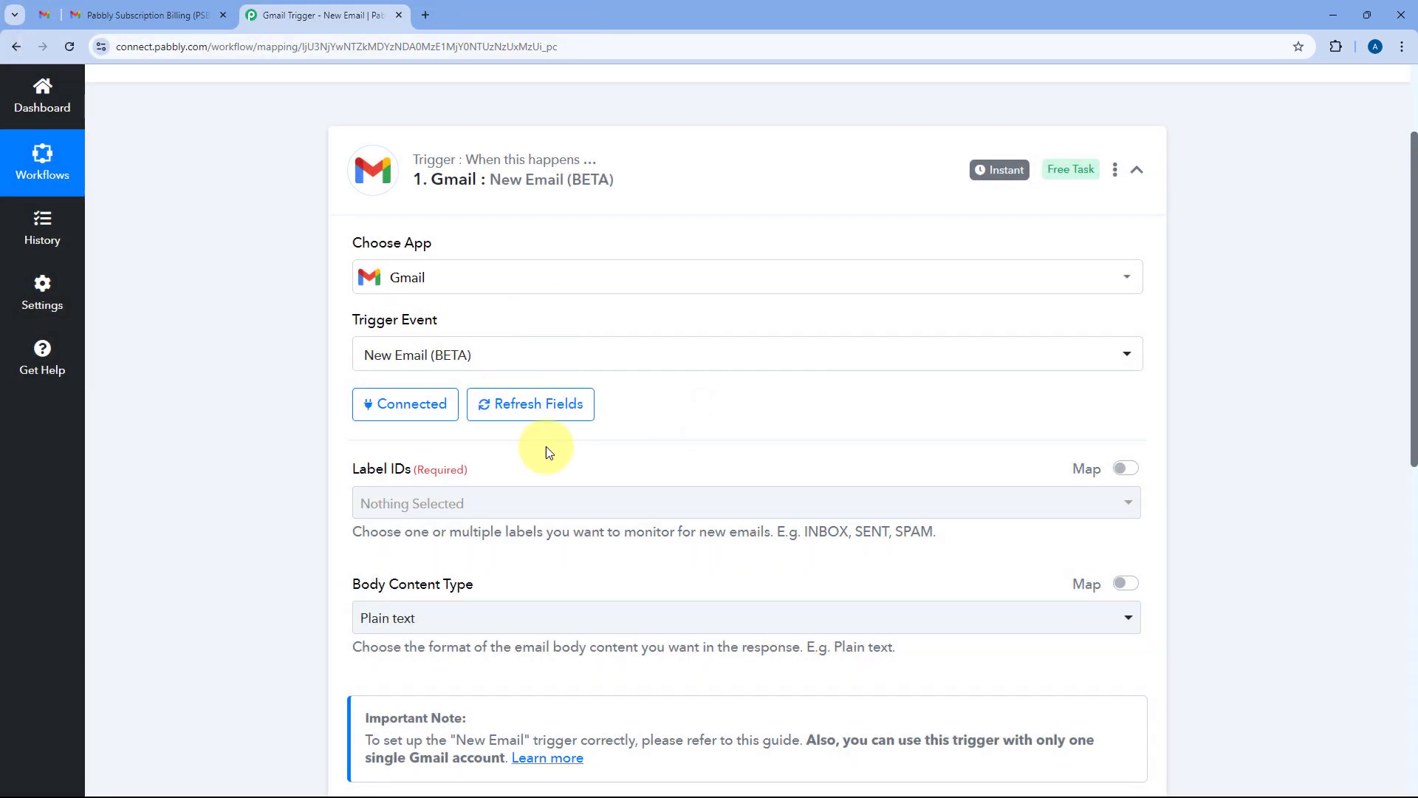
Step: Compare the Label IDs options with Gmail's expanded folders and categories, and select INBOX as the label to monitor
scroll(722, 399, "down", 2)
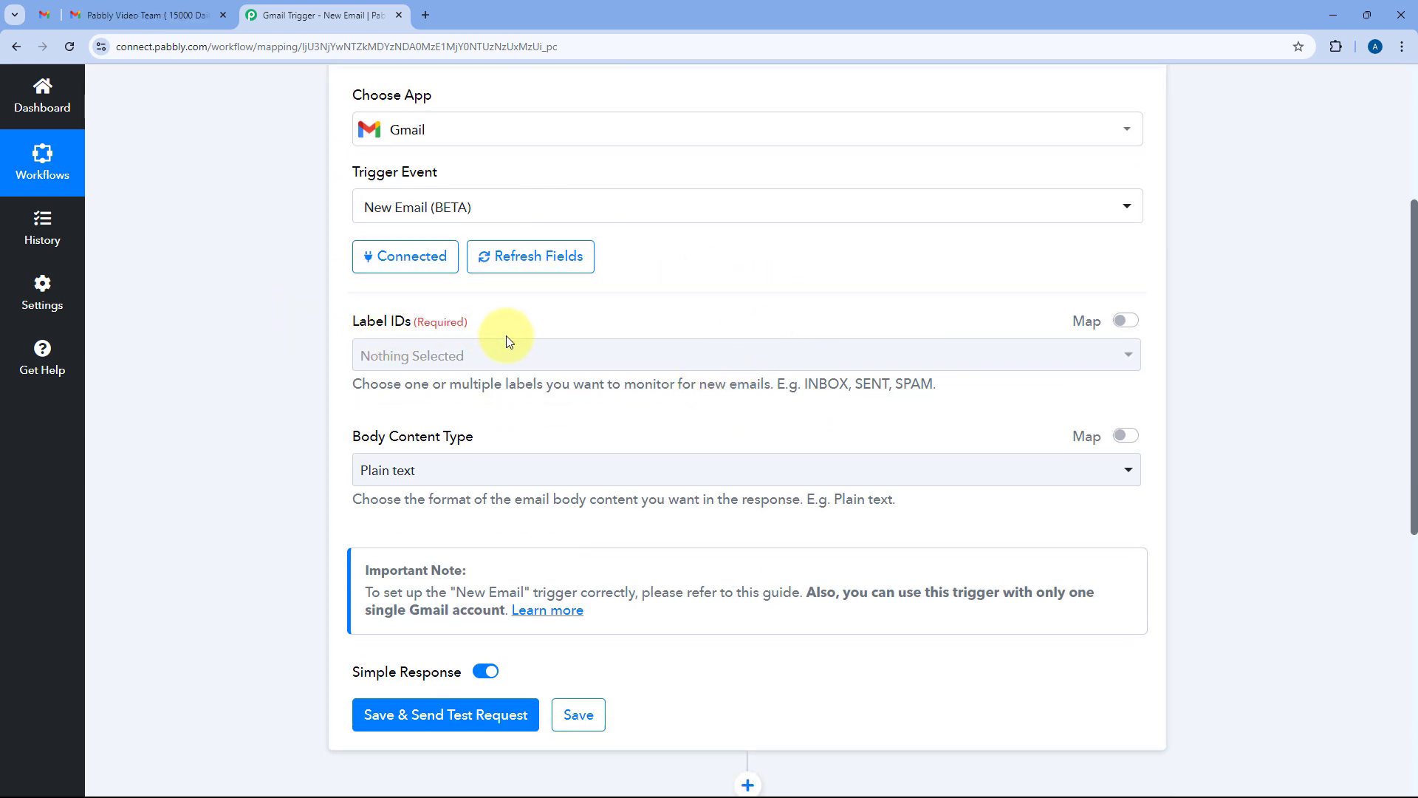
left_click(553, 356)
scroll(314, 300, "down", 3)
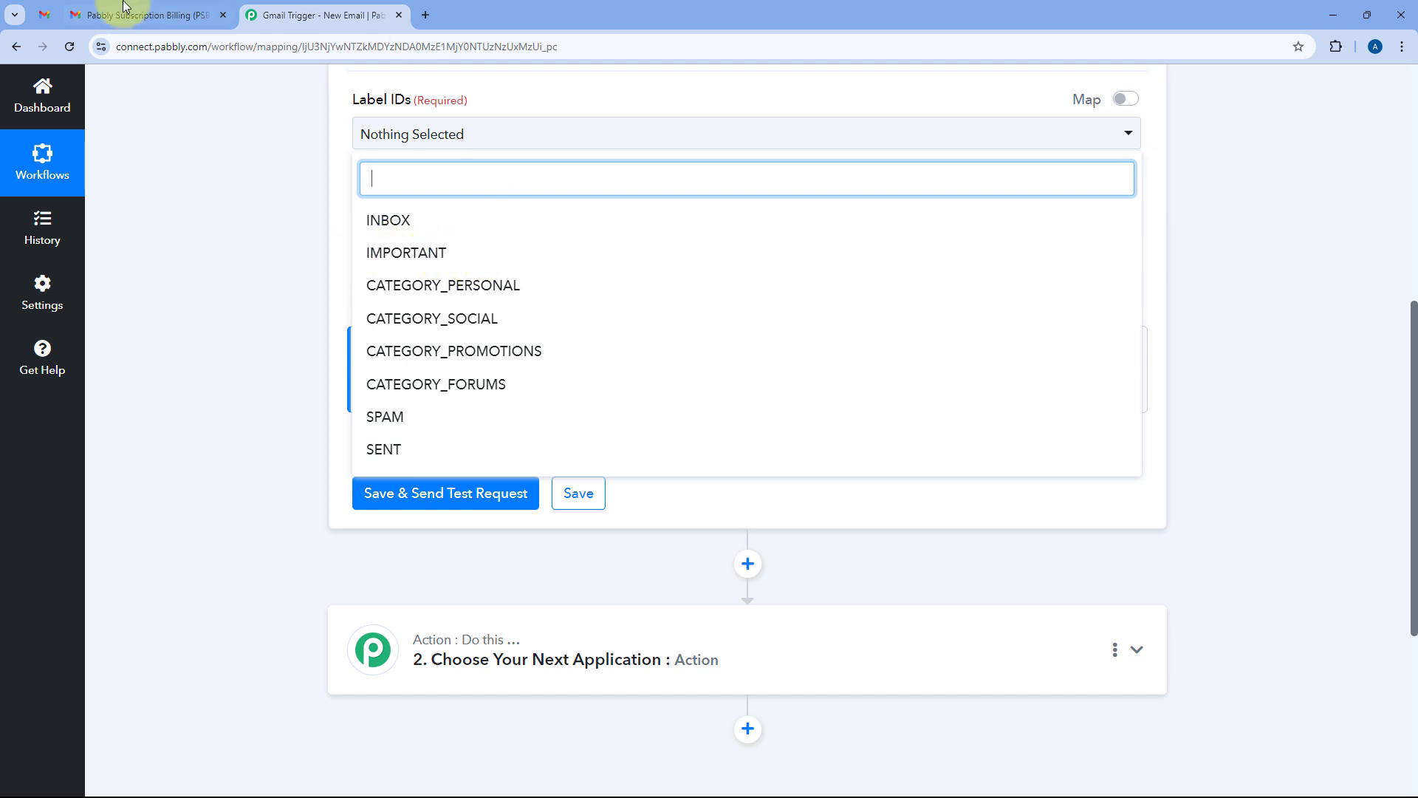
left_click(152, 16)
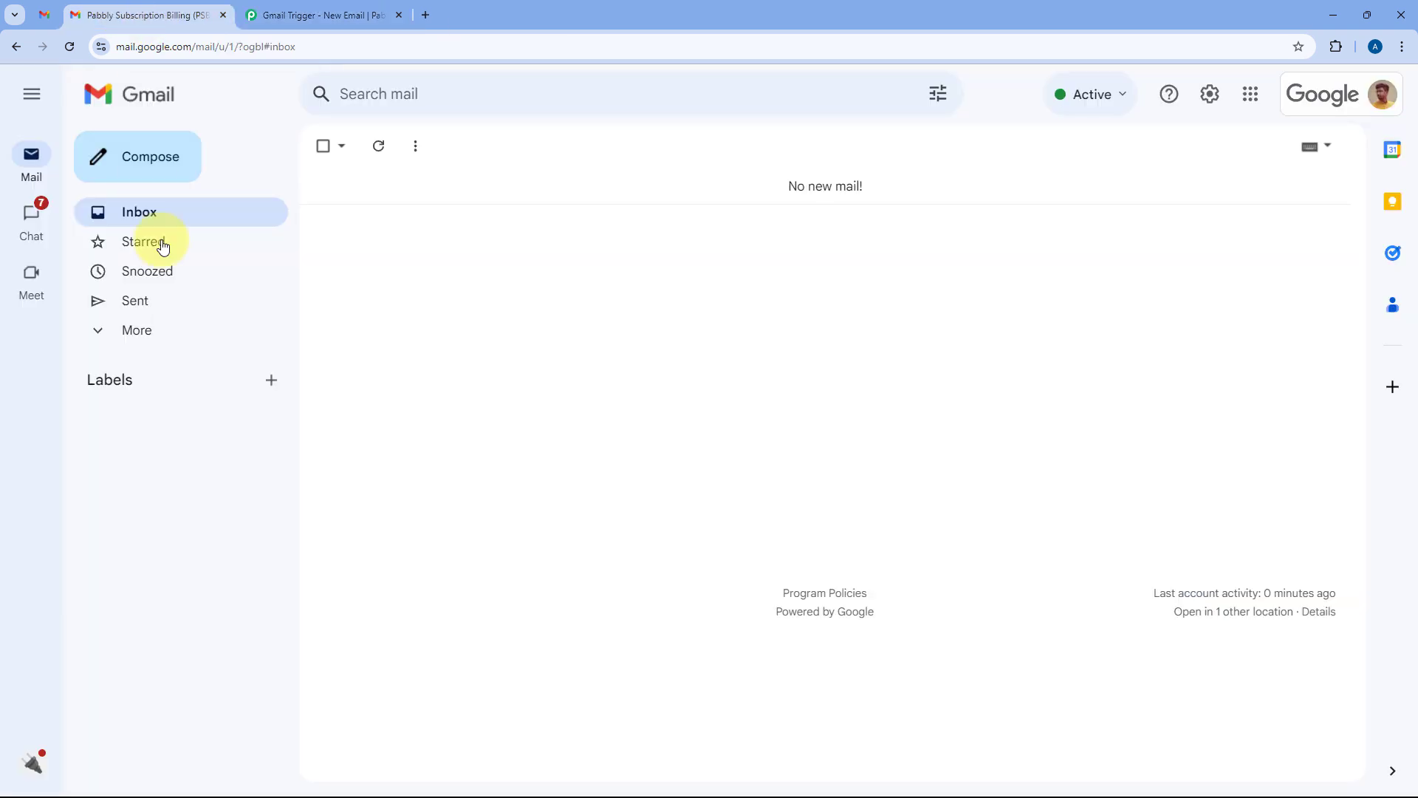
left_click(112, 339)
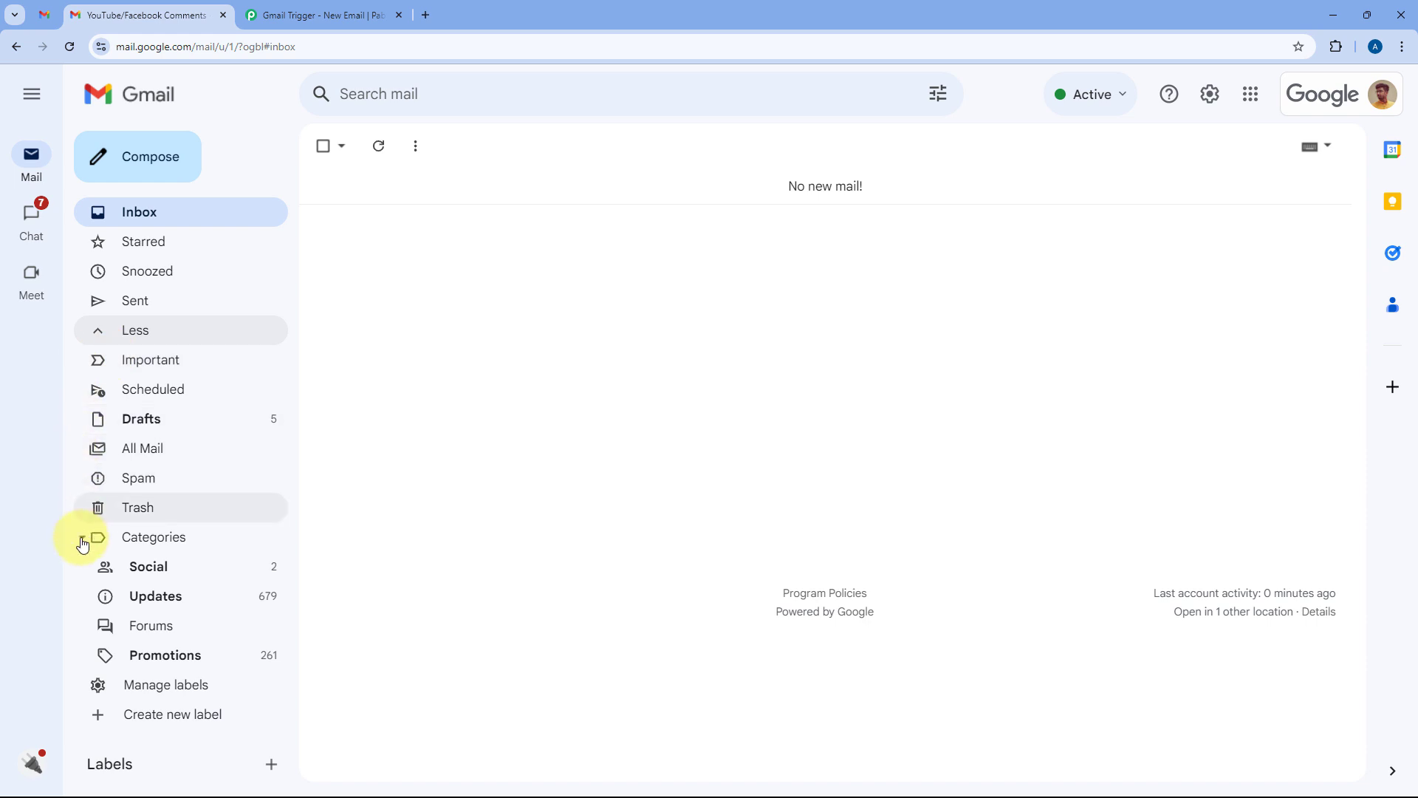
left_click(326, 15)
scroll(309, 277, "up", 2)
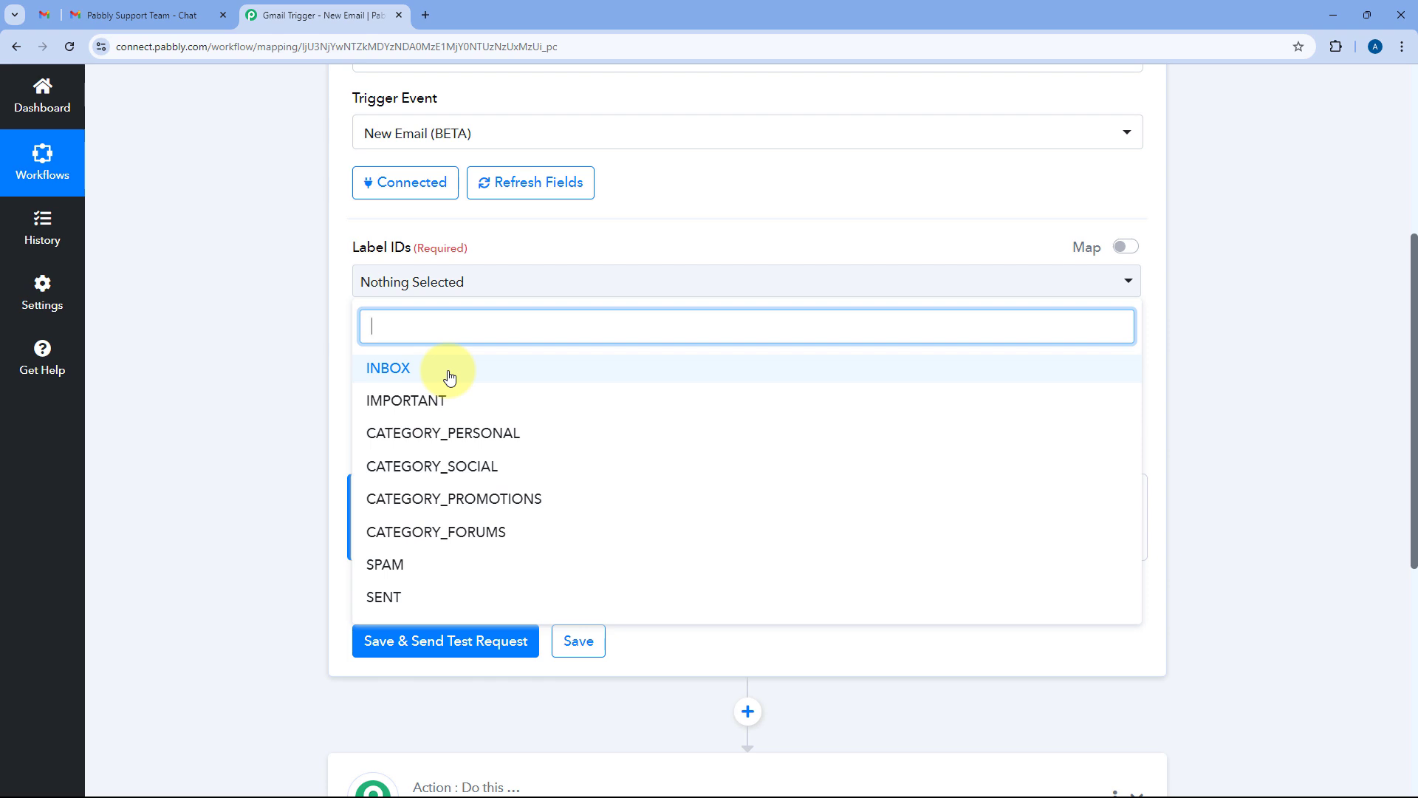
left_click(448, 375)
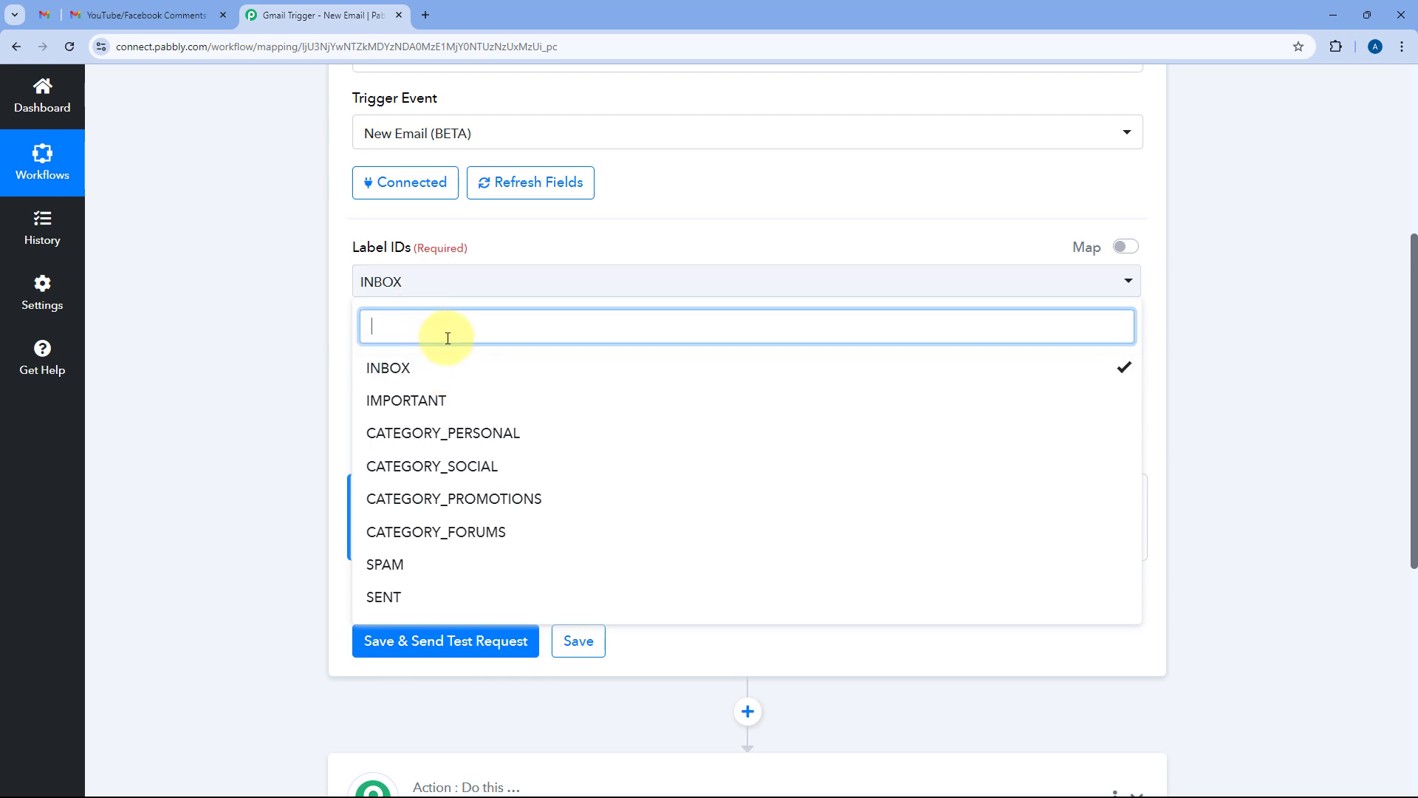
Step: Try adding the IMPORTANT and CATEGORY_PERSONAL labels alongside INBOX, and deselect them again
left_click(476, 403)
left_click(491, 435)
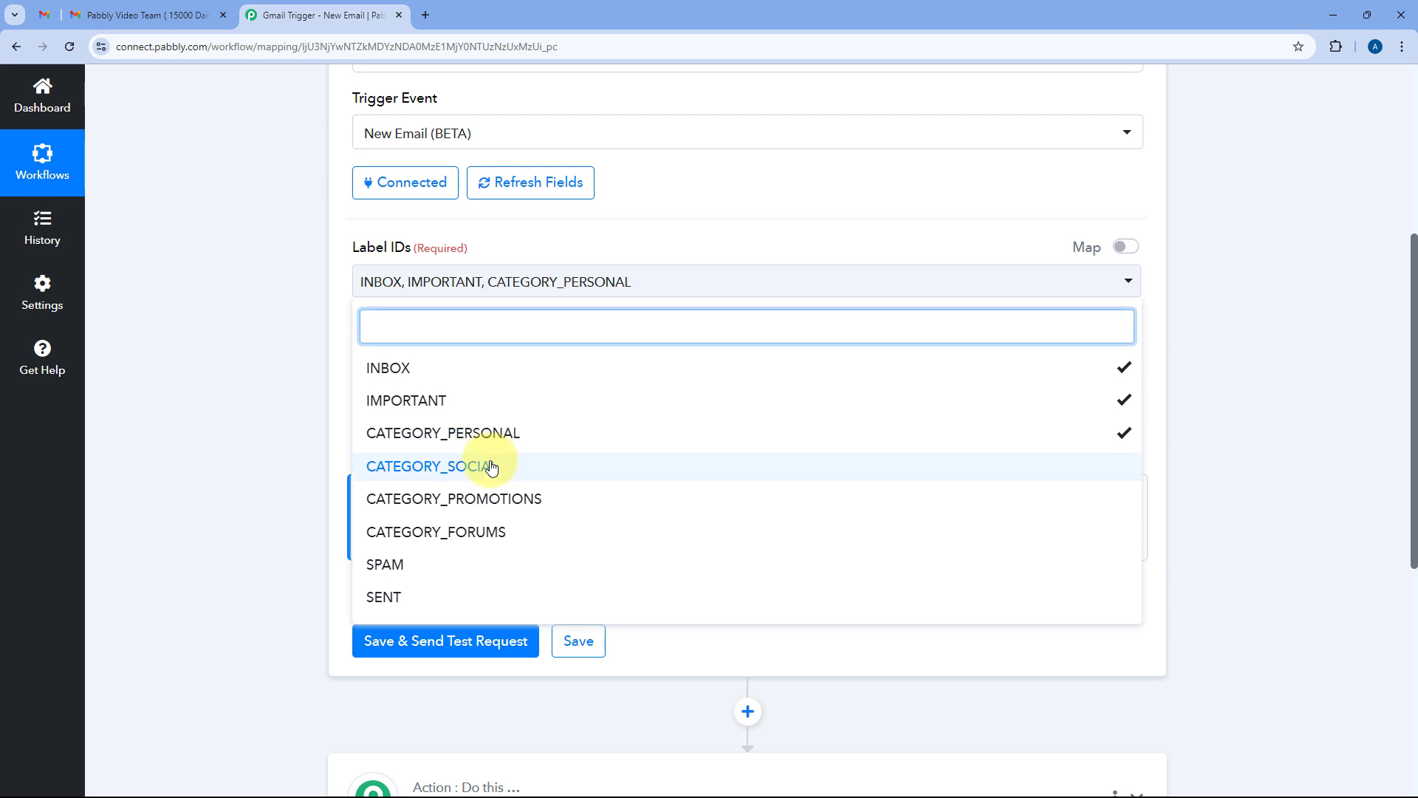
left_click(491, 466)
left_click(493, 443)
left_click(493, 464)
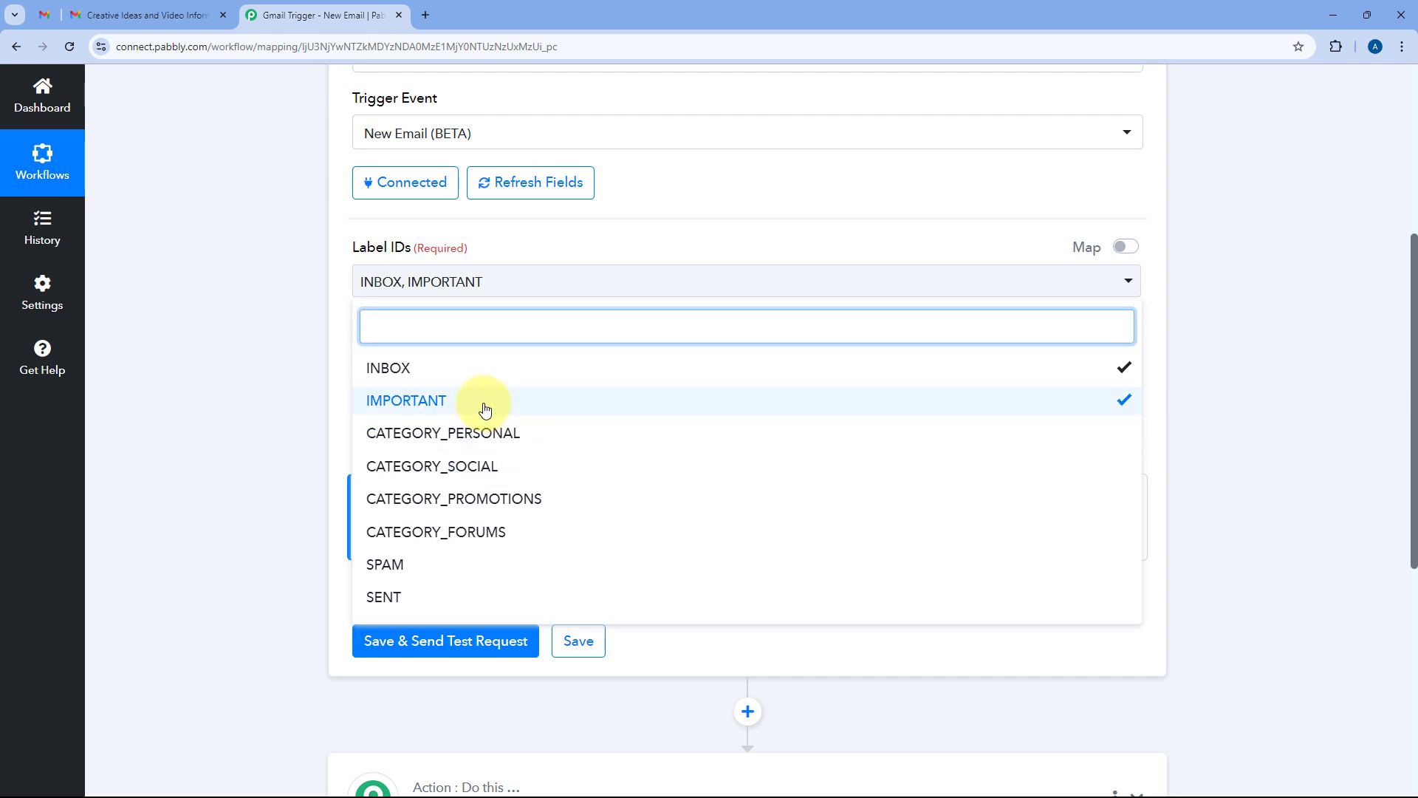
left_click(485, 407)
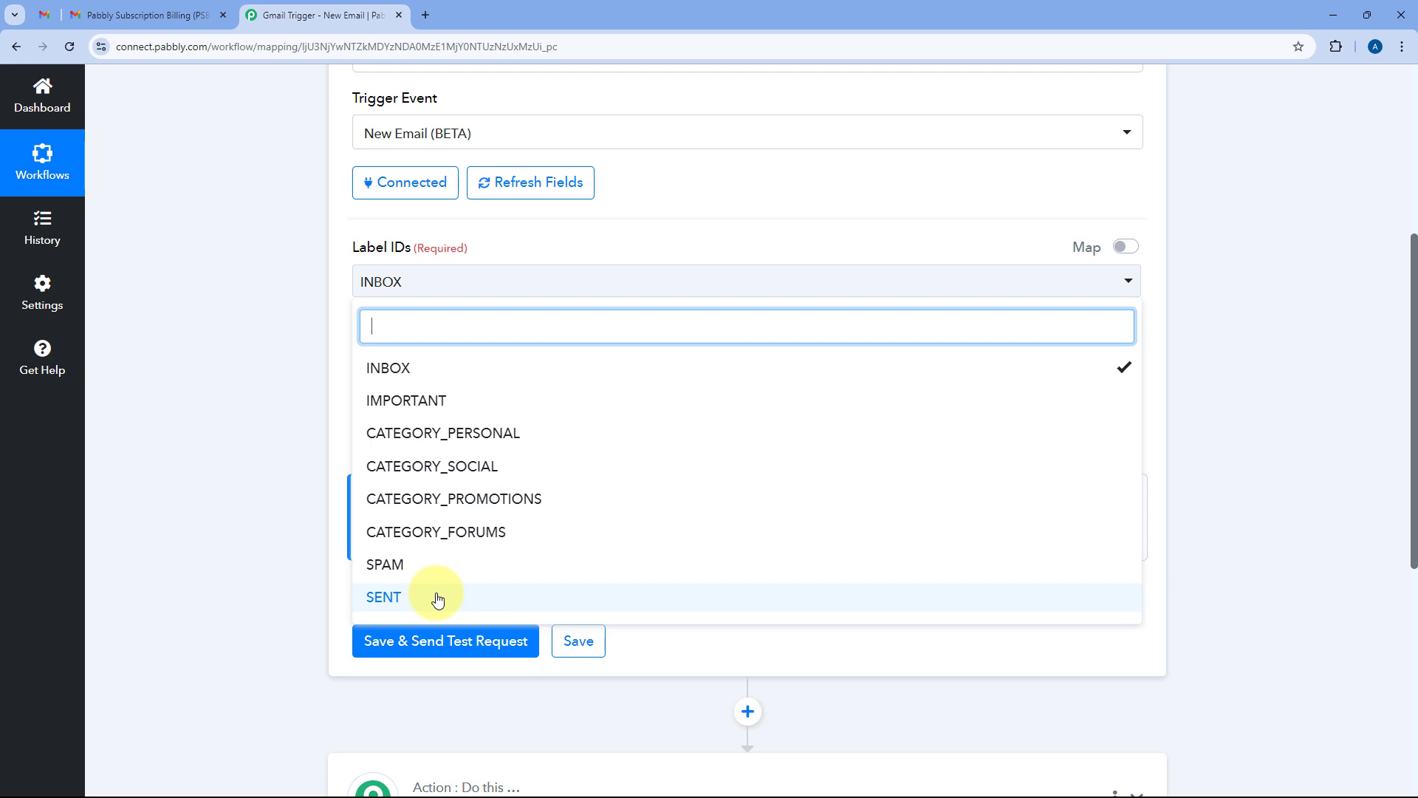
left_click(437, 599)
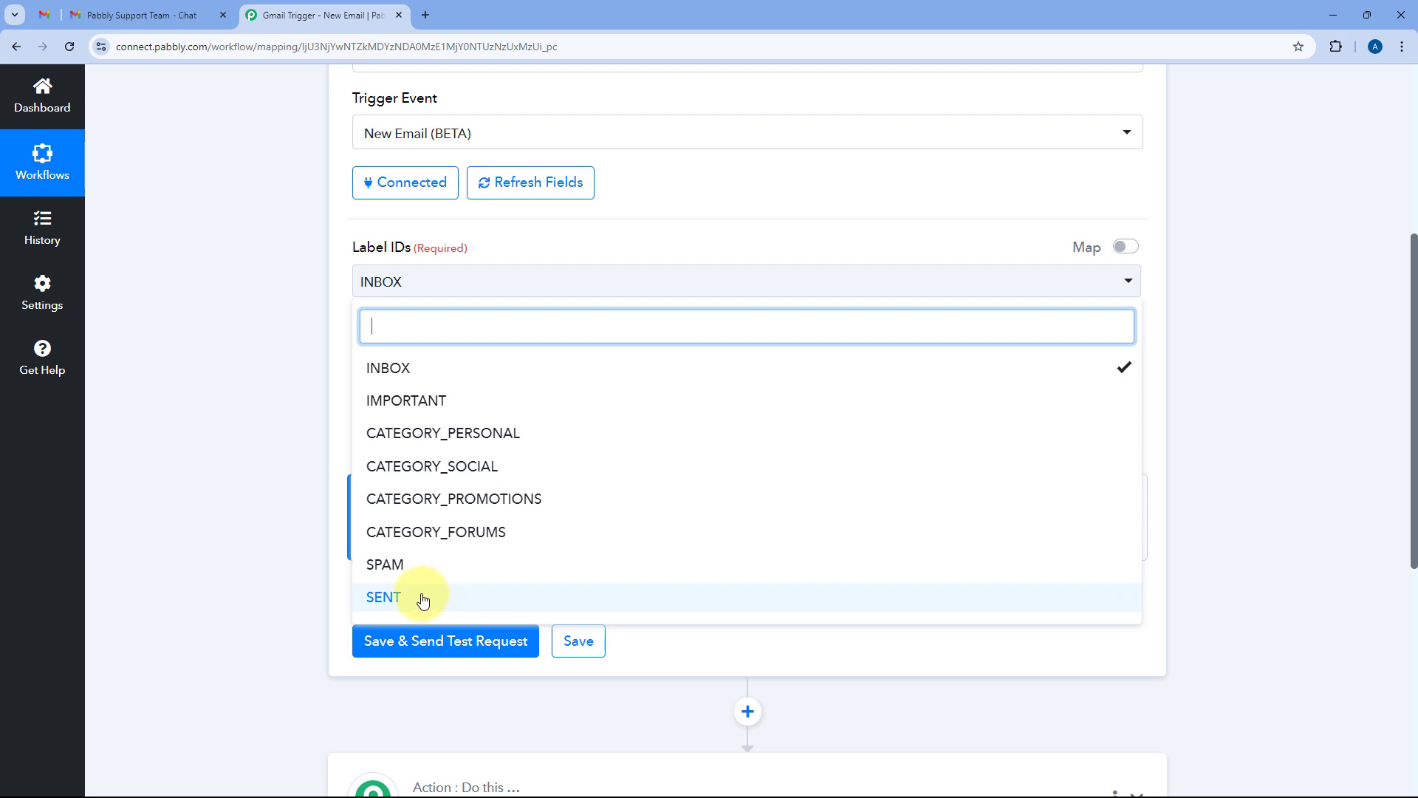
left_click(327, 316)
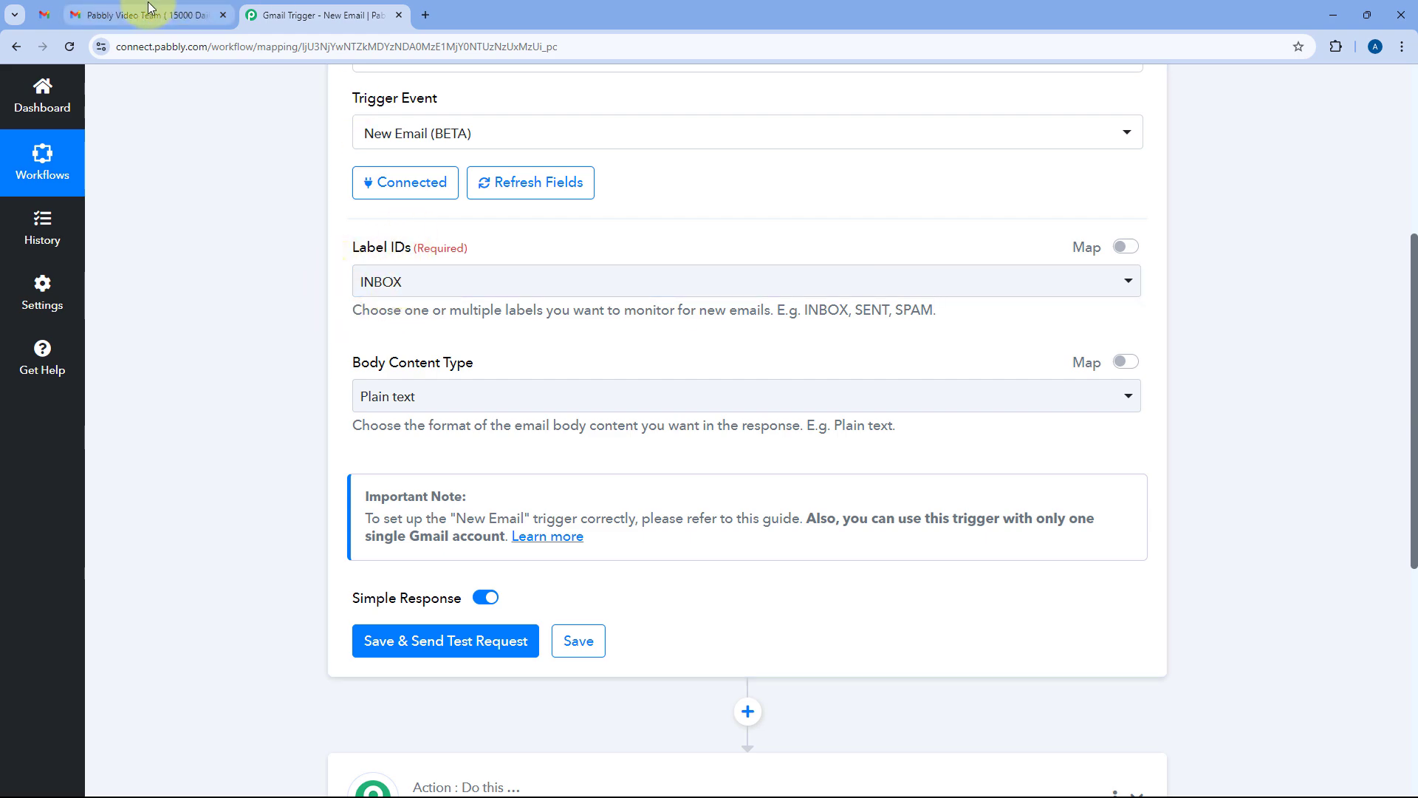
Step: Check the Gmail inbox in the other tab, and choose Plain text as the trigger's body content type
left_click(177, 14)
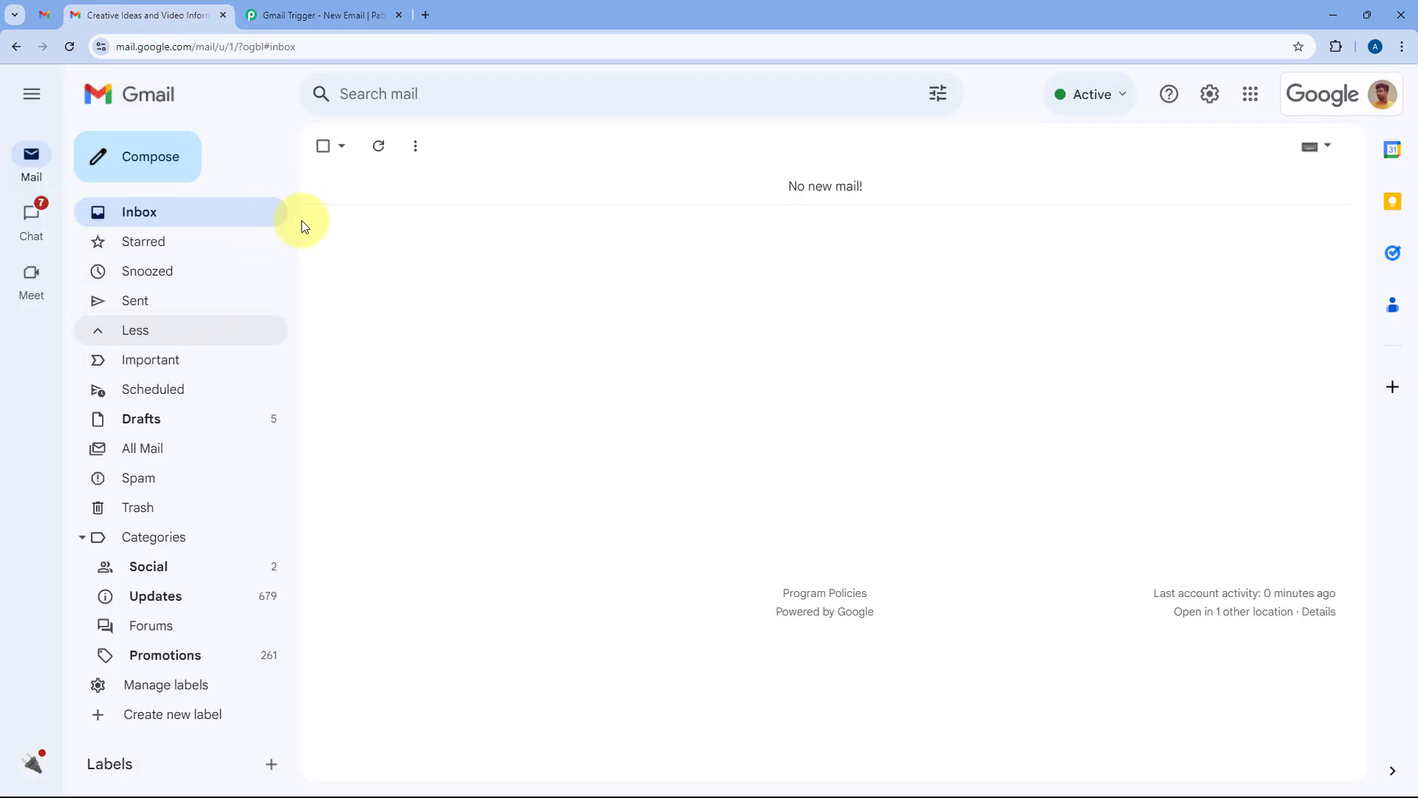
left_click(351, 15)
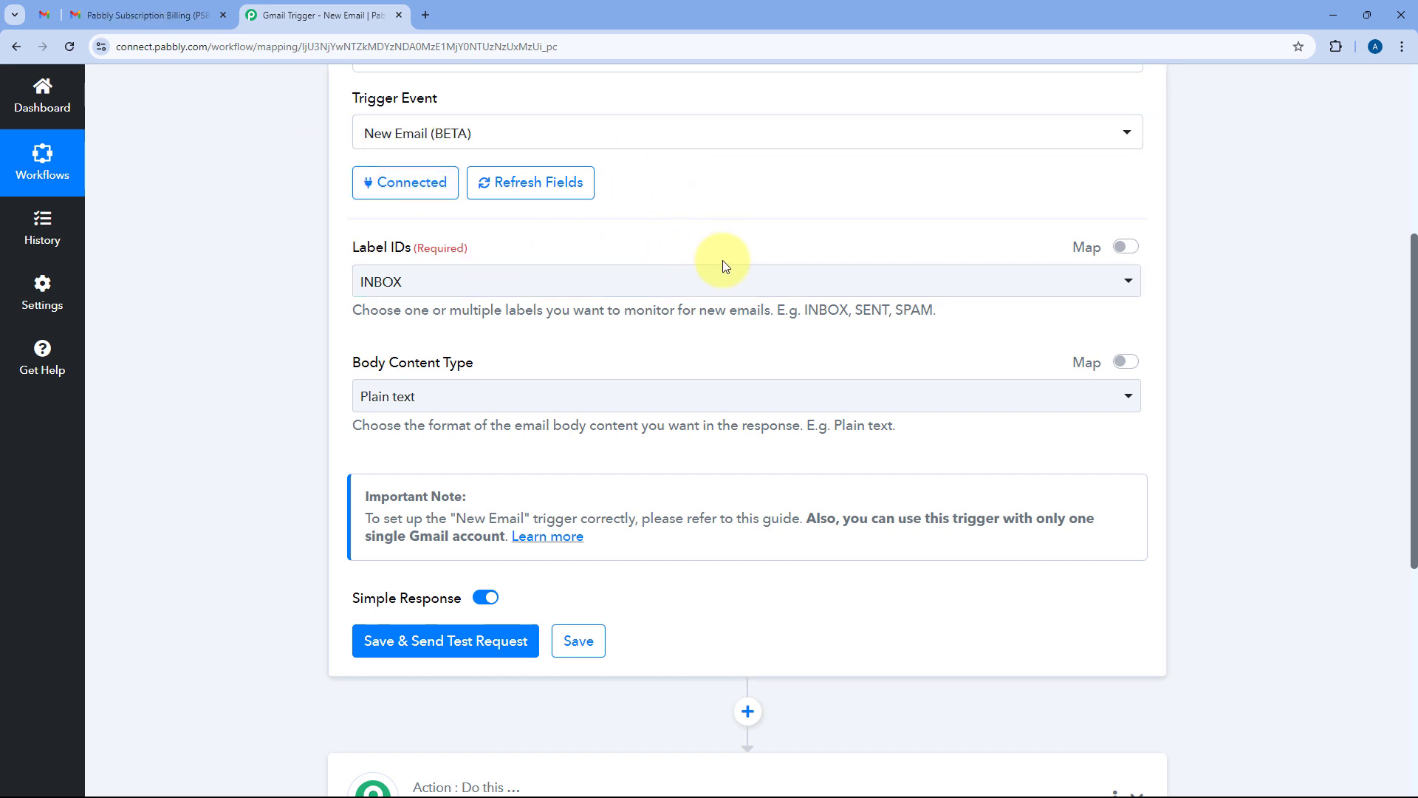
scroll(723, 263, "down", 1)
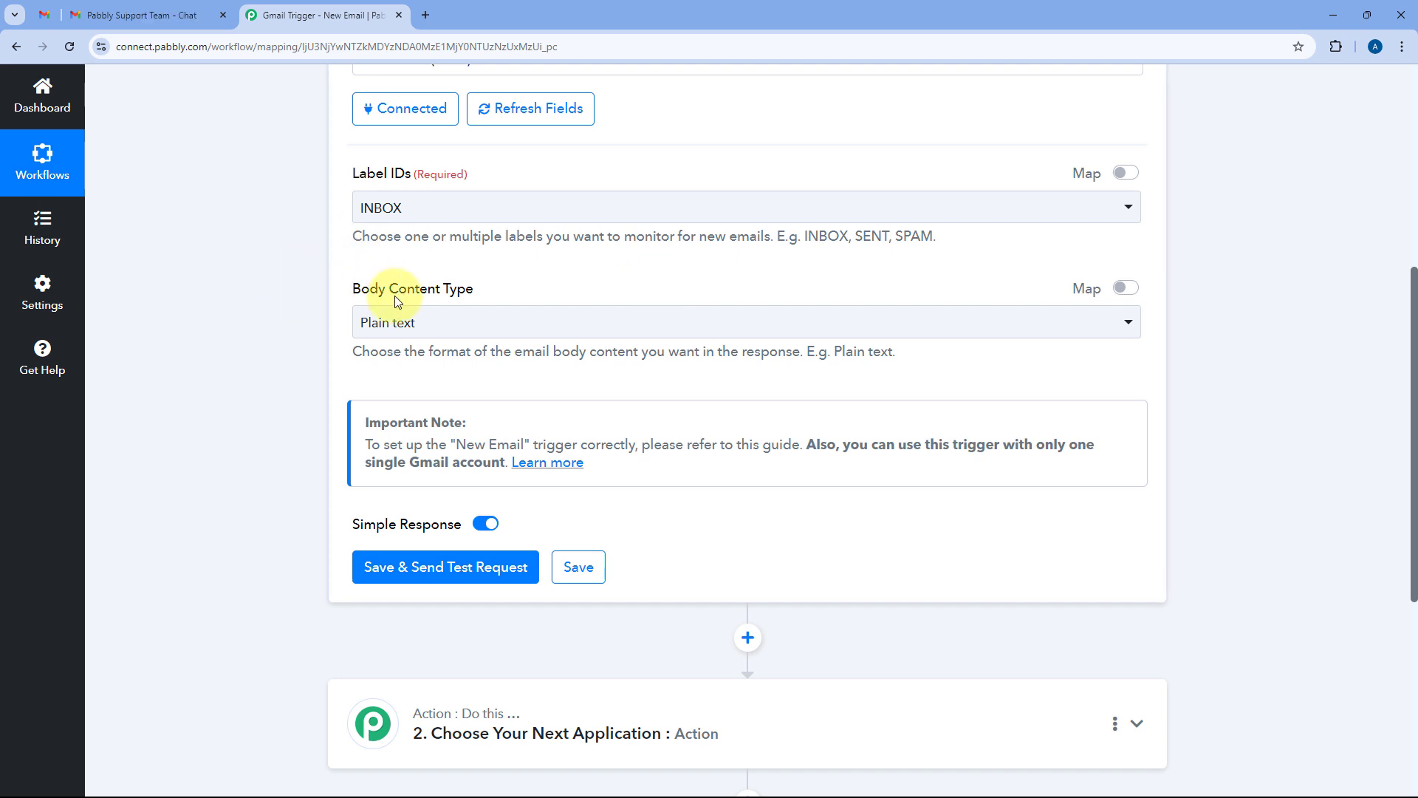
left_click(525, 329)
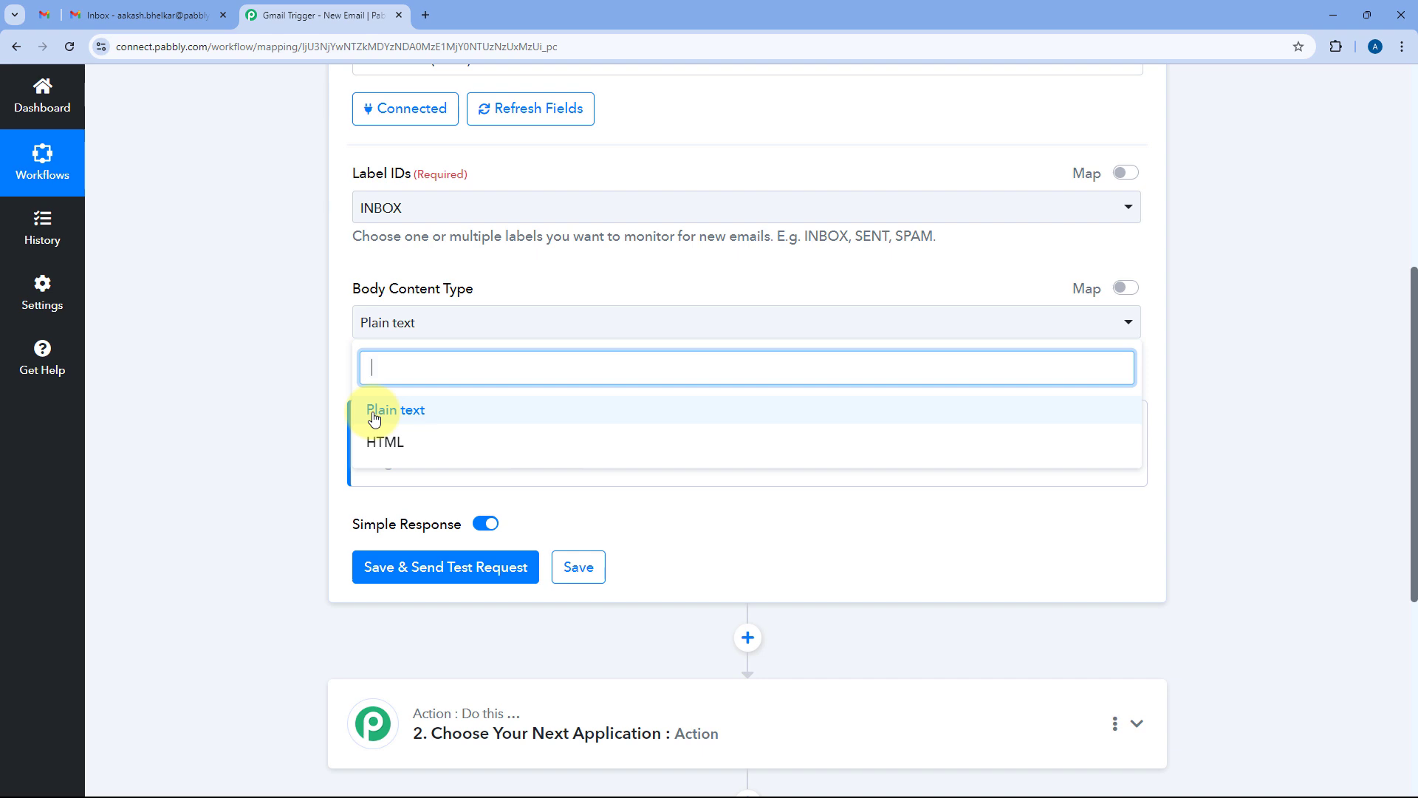
left_click(375, 411)
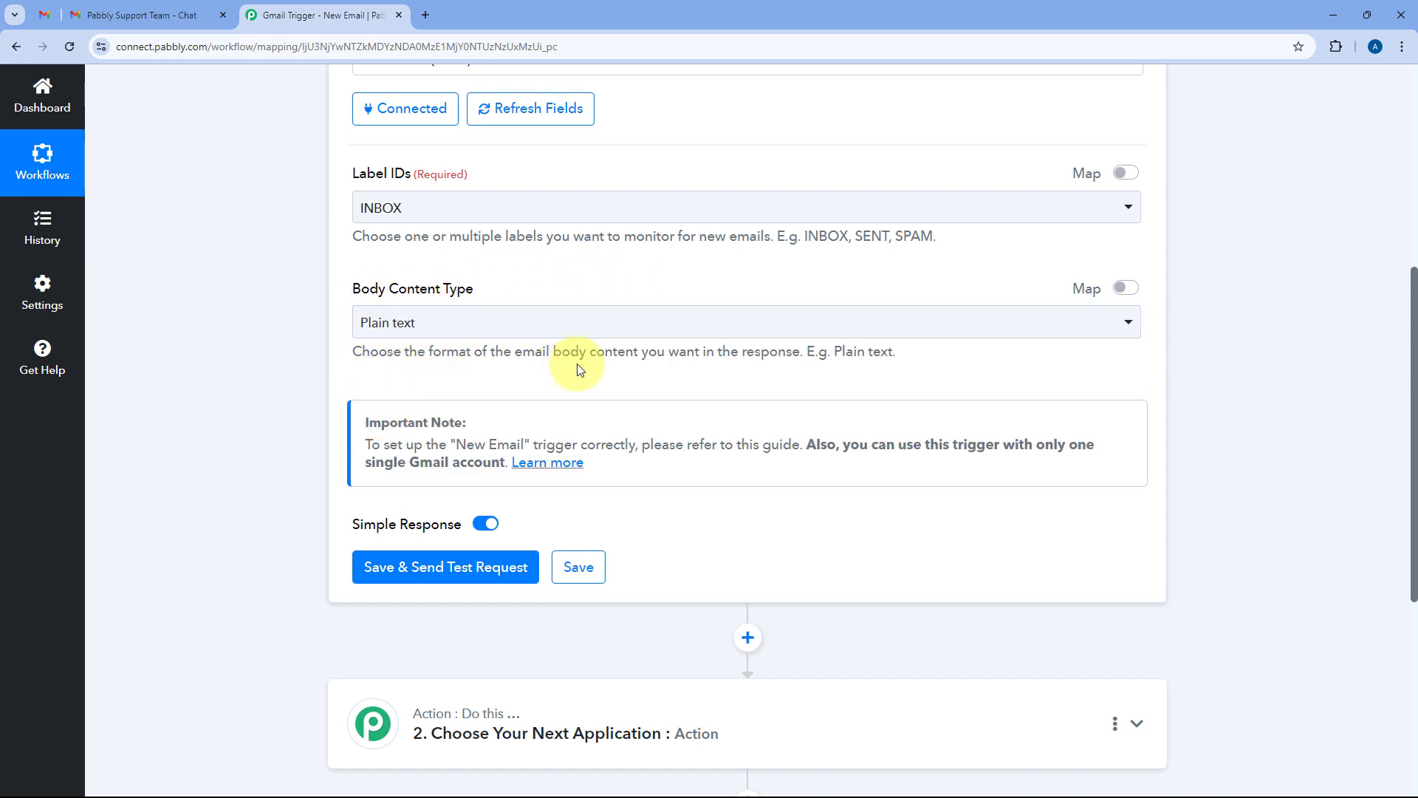
scroll(601, 390, "down", 2)
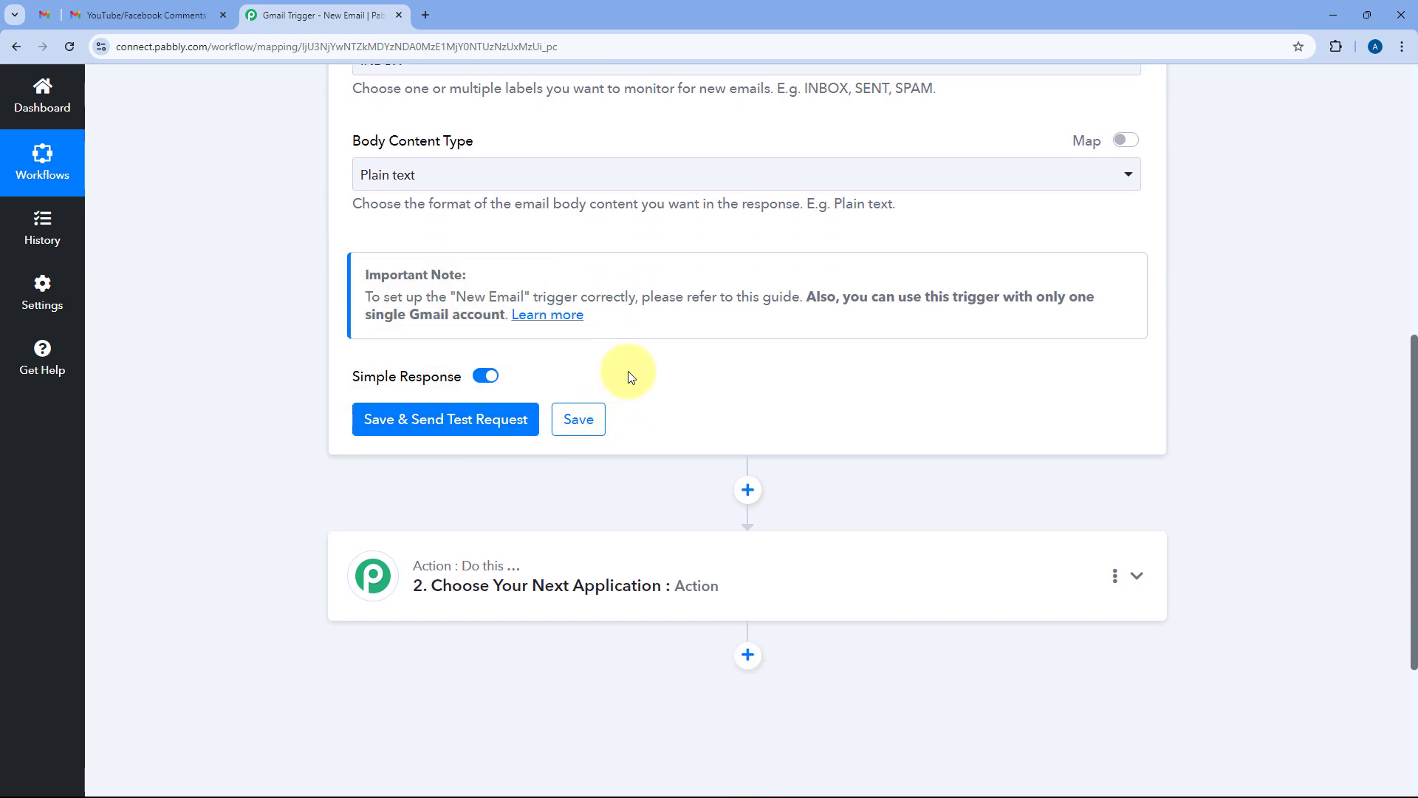
scroll(766, 384, "up", 5)
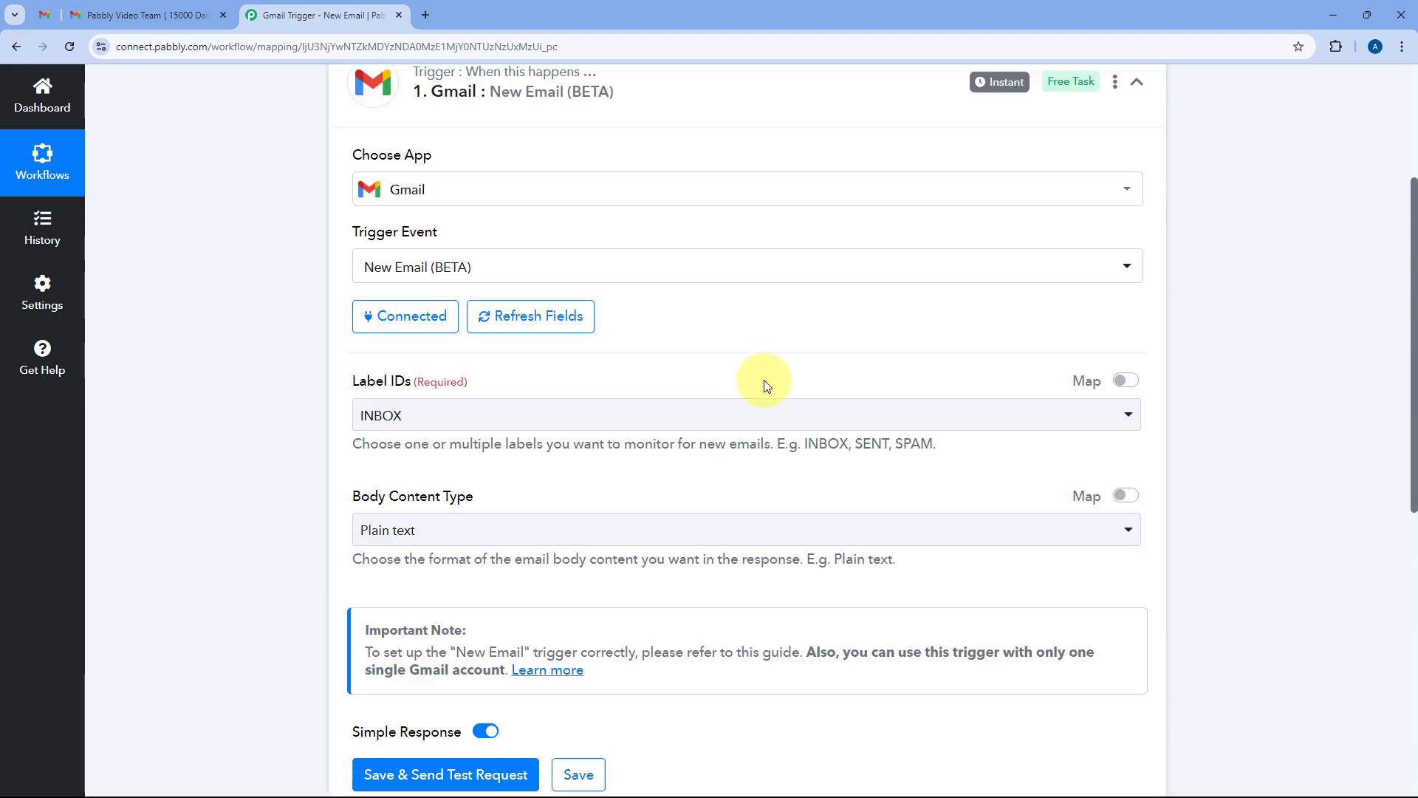
scroll(766, 383, "up", 1)
scroll(766, 404, "up", 2)
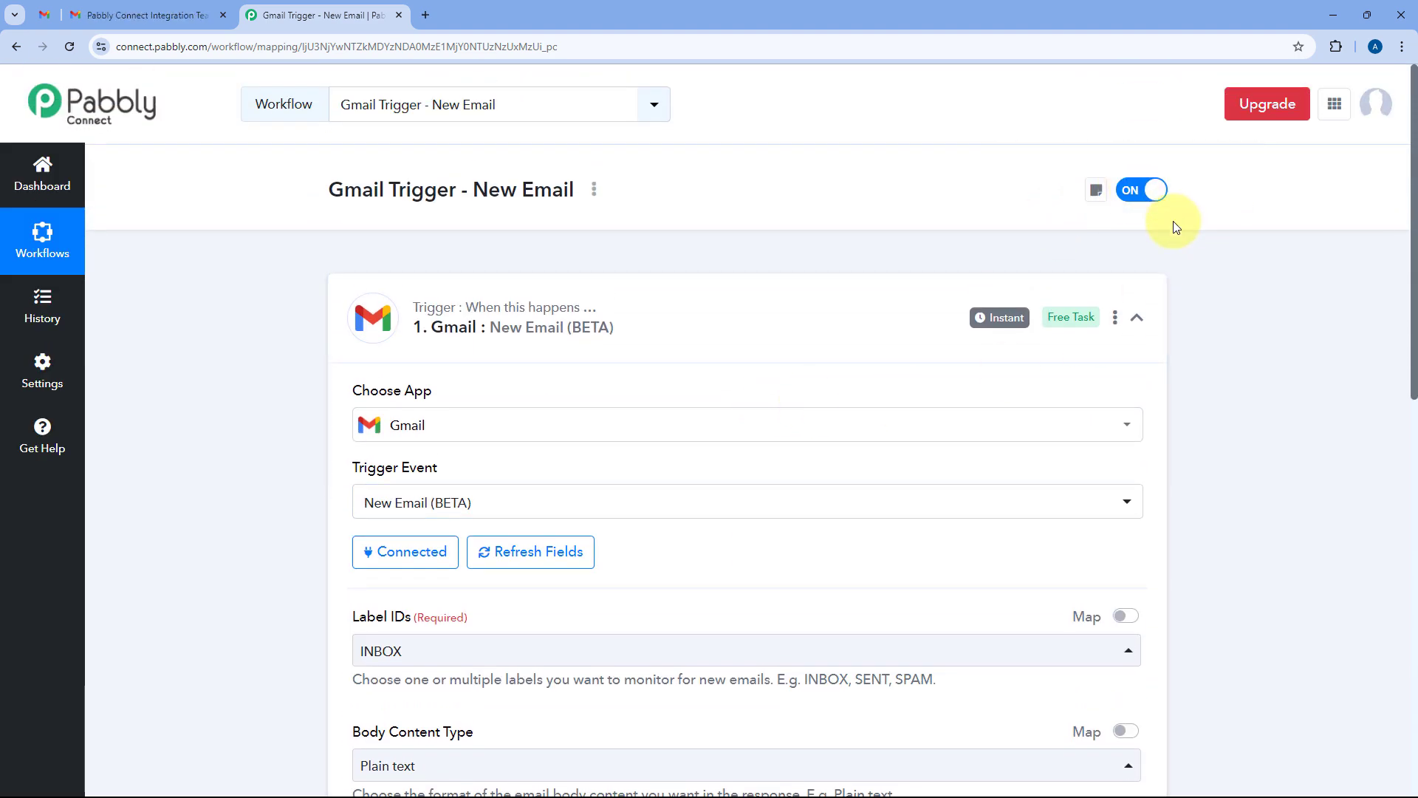
Step: Turn the workflow off, and save the Gmail trigger with a test request
left_click(1125, 191)
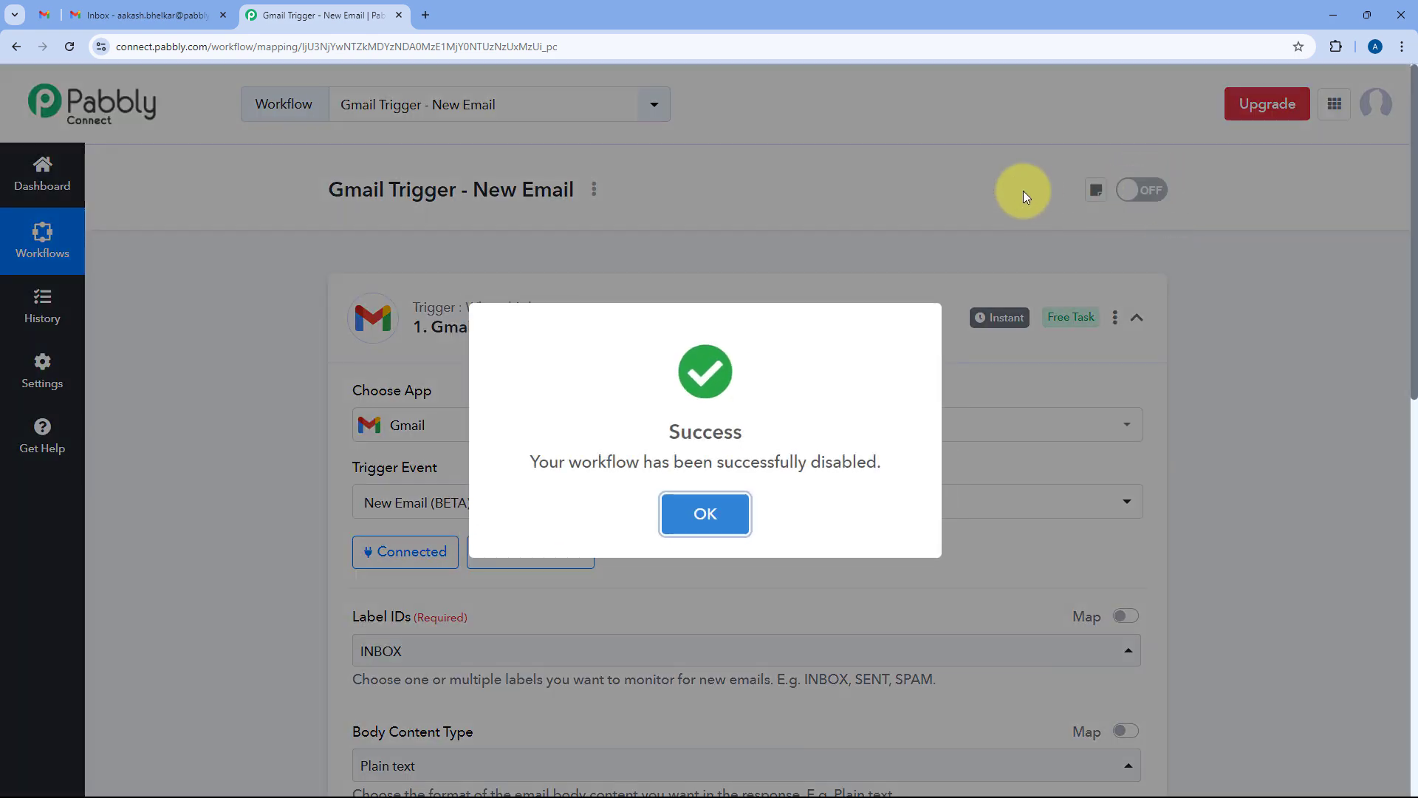
key("Return")
scroll(665, 301, "down", 7)
scroll(665, 304, "down", 3)
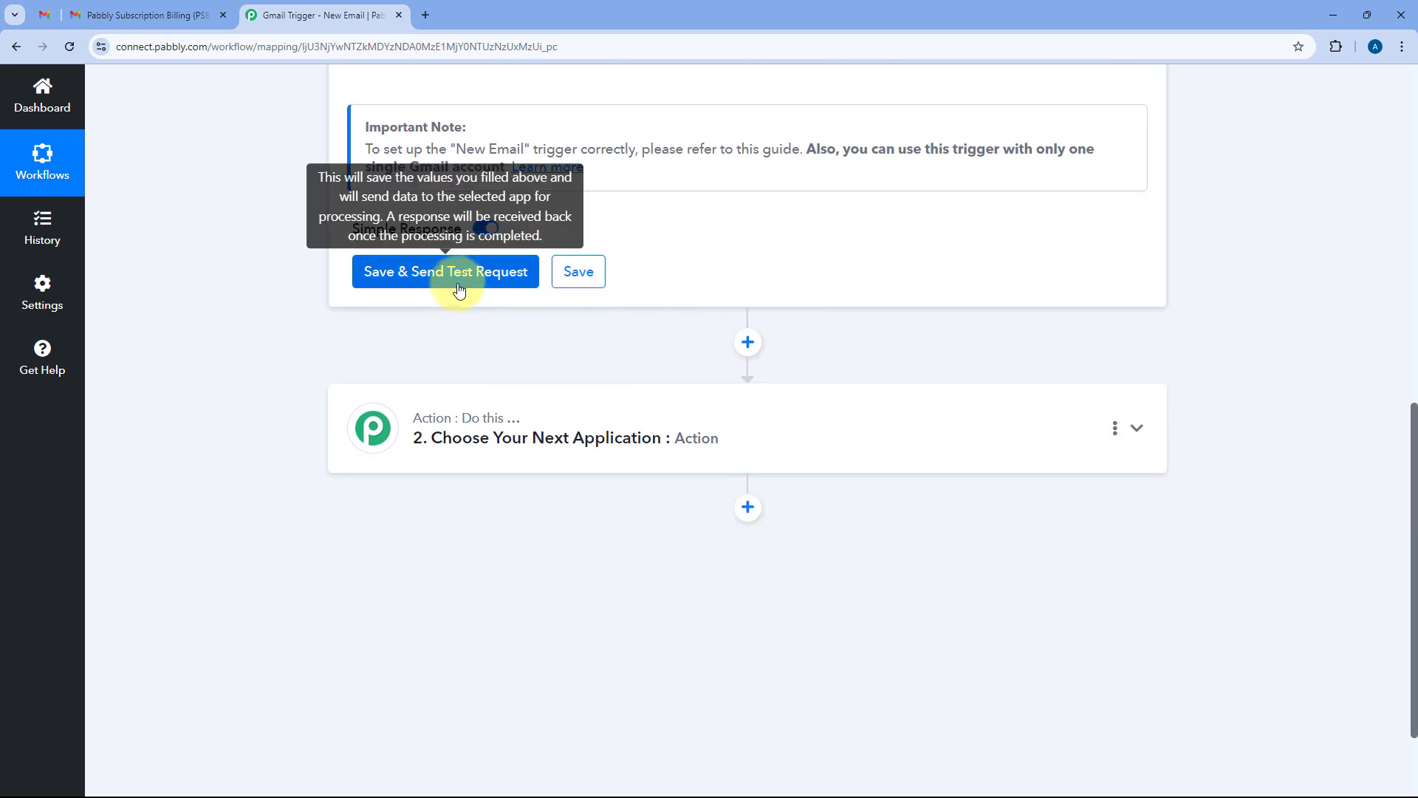
left_click(459, 277)
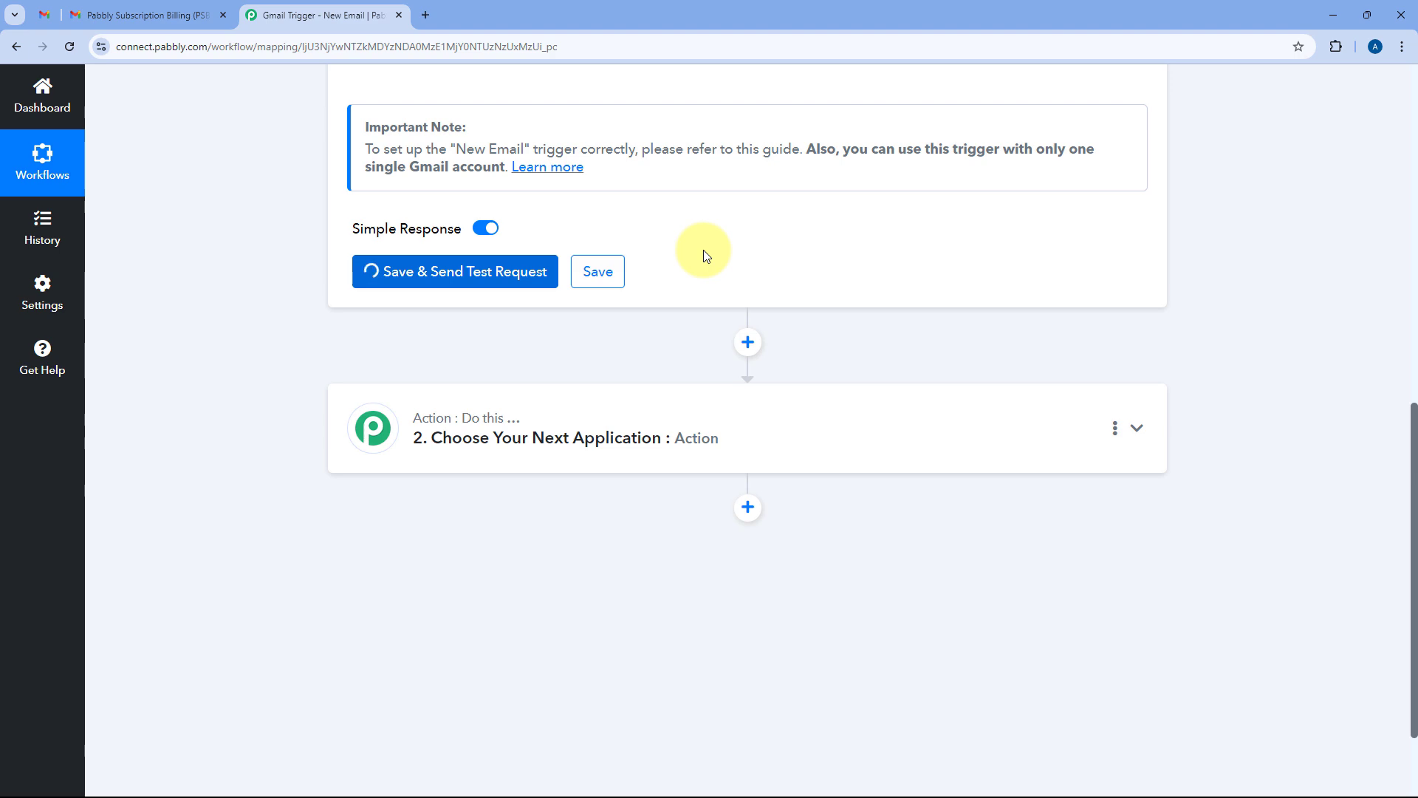
left_click(706, 259)
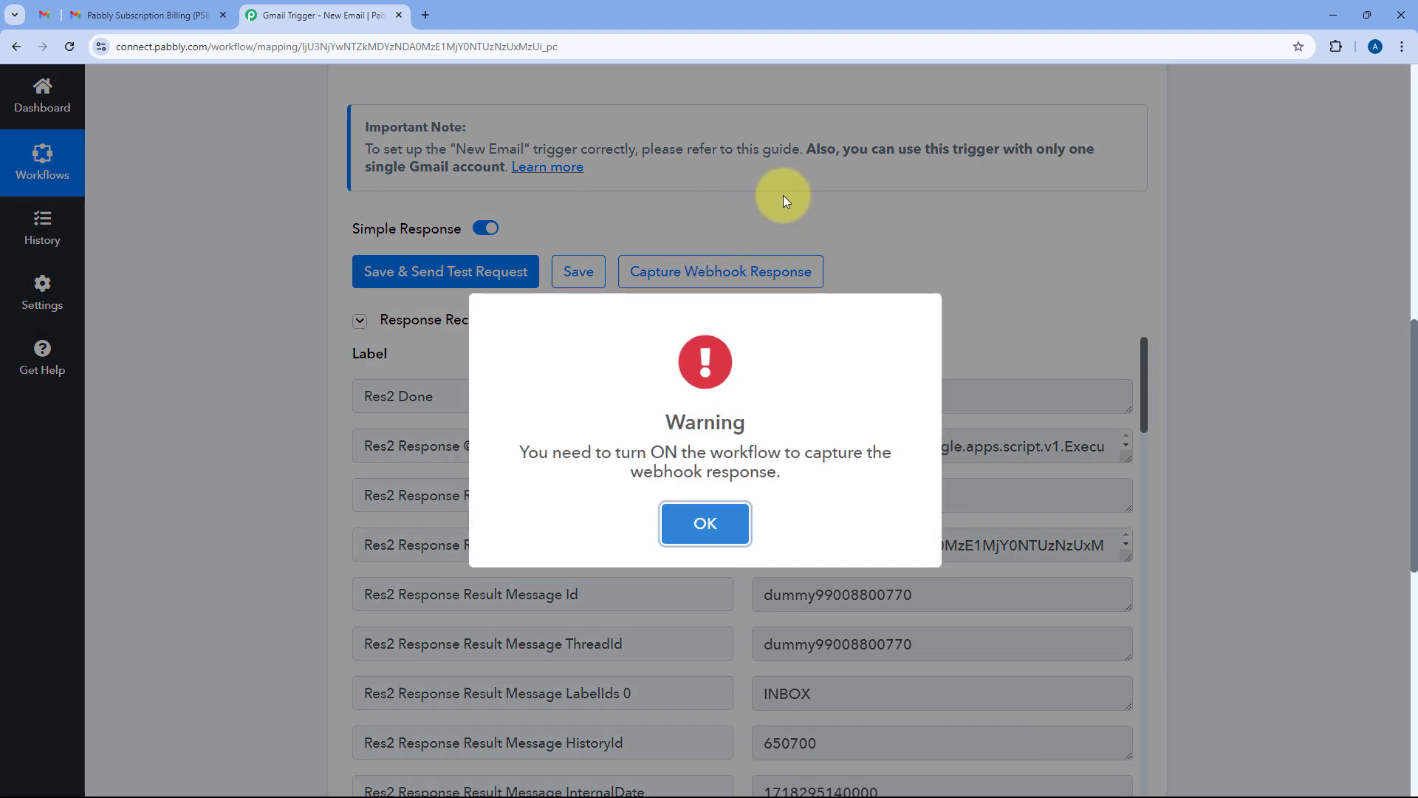
left_click(708, 528)
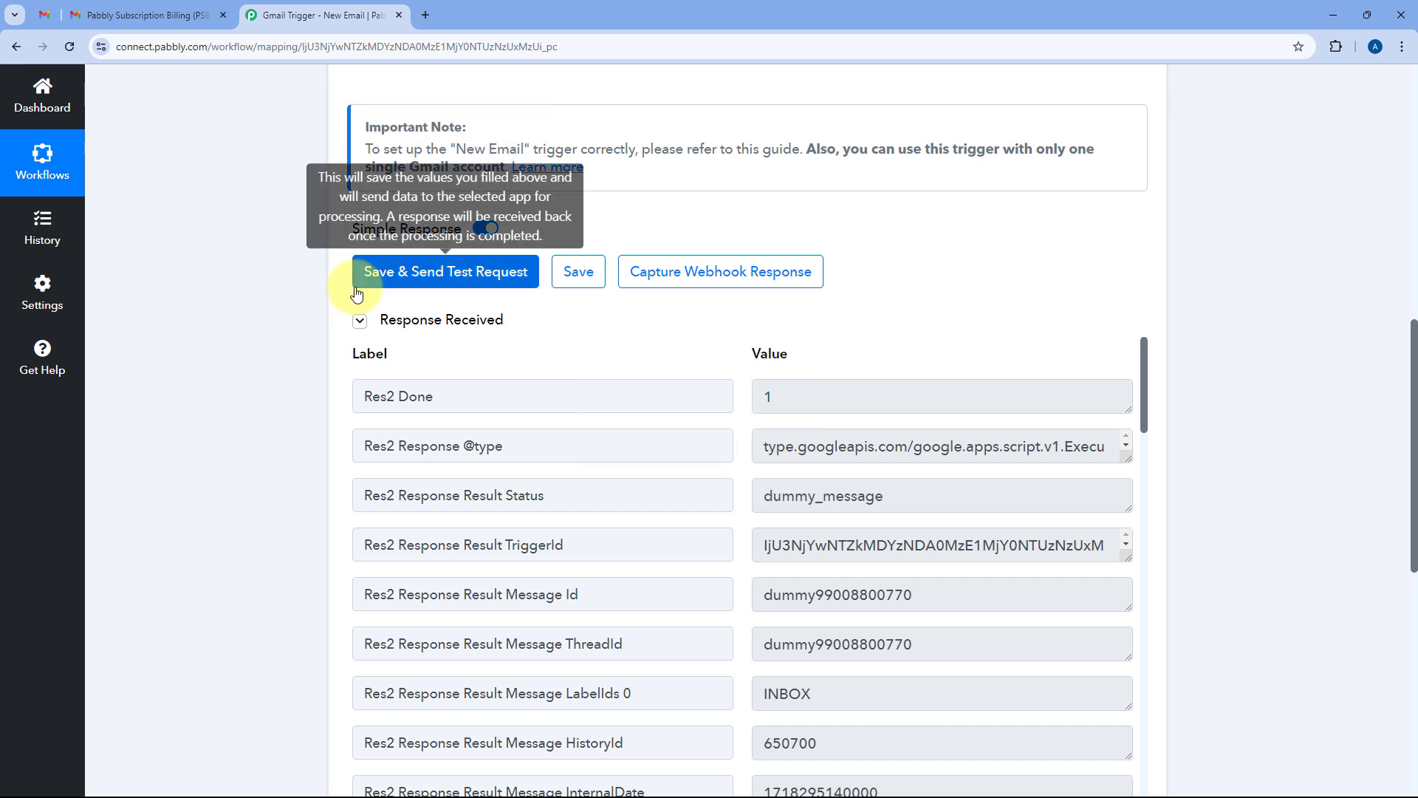
Step: Examine the dummy response received by the trigger, including its Result Status value
scroll(665, 362, "down", 1)
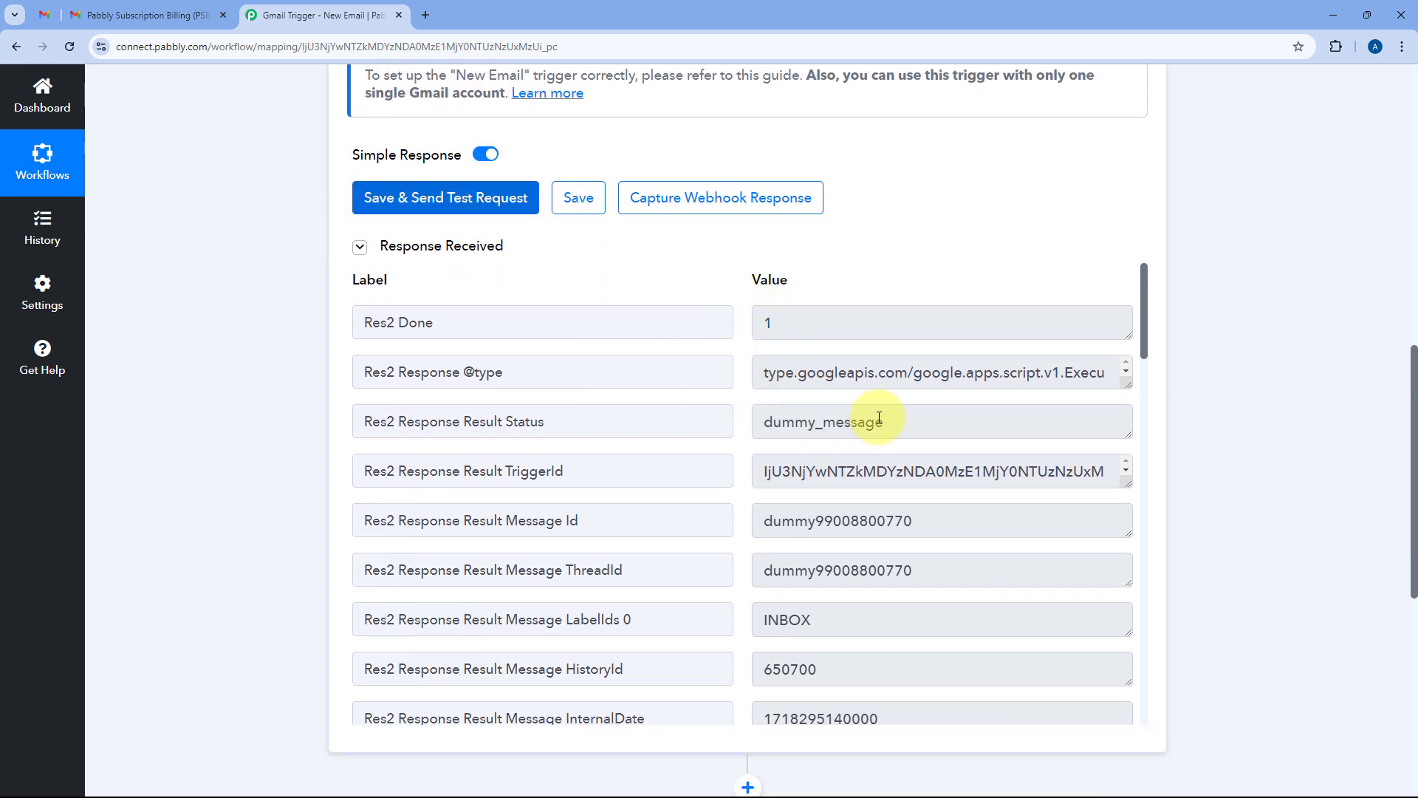
left_click_drag(879, 418, 741, 416)
scroll(739, 417, "down", 2)
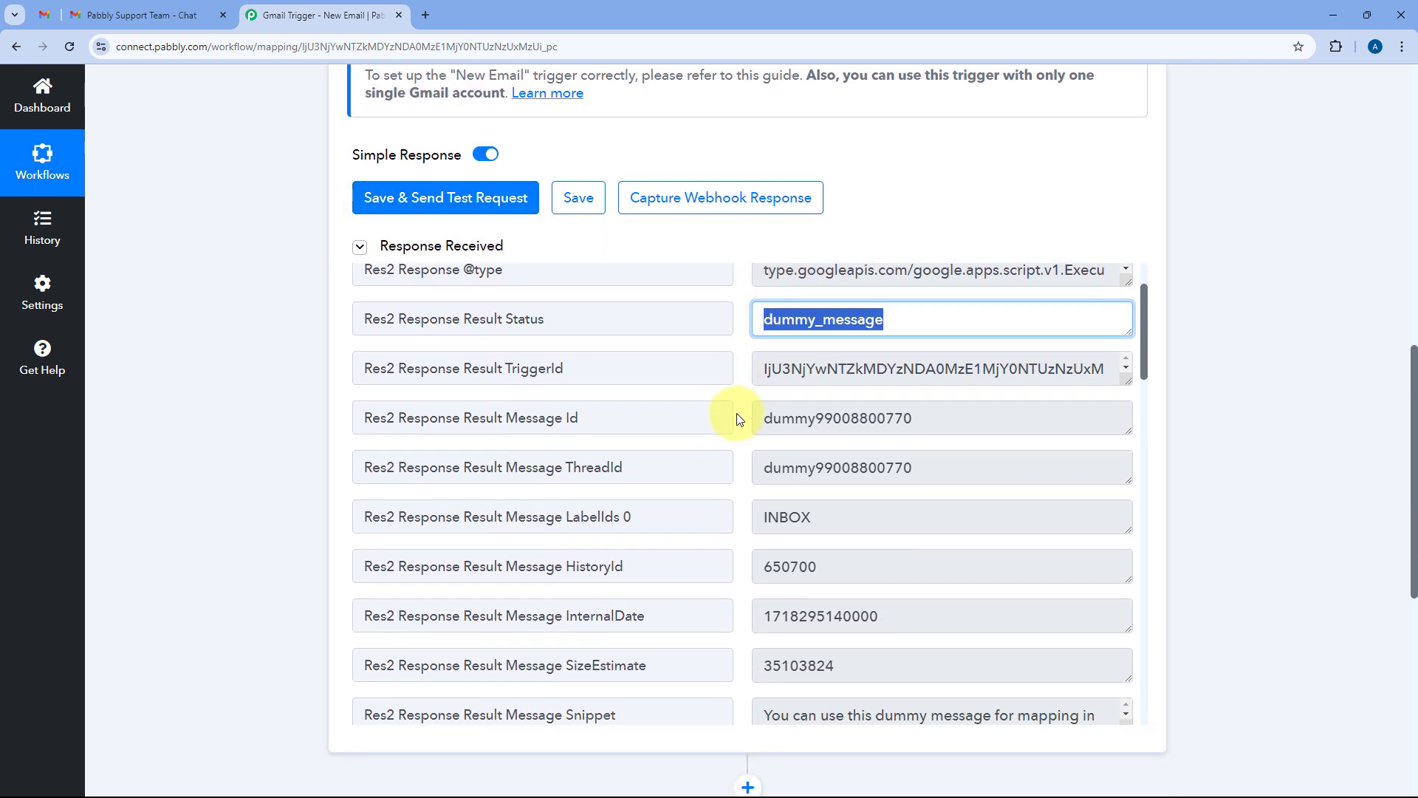
scroll(739, 421, "up", 1)
left_click(739, 421)
Step: Turn the workflow back on and return to the trigger's received response
scroll(747, 303, "up", 10)
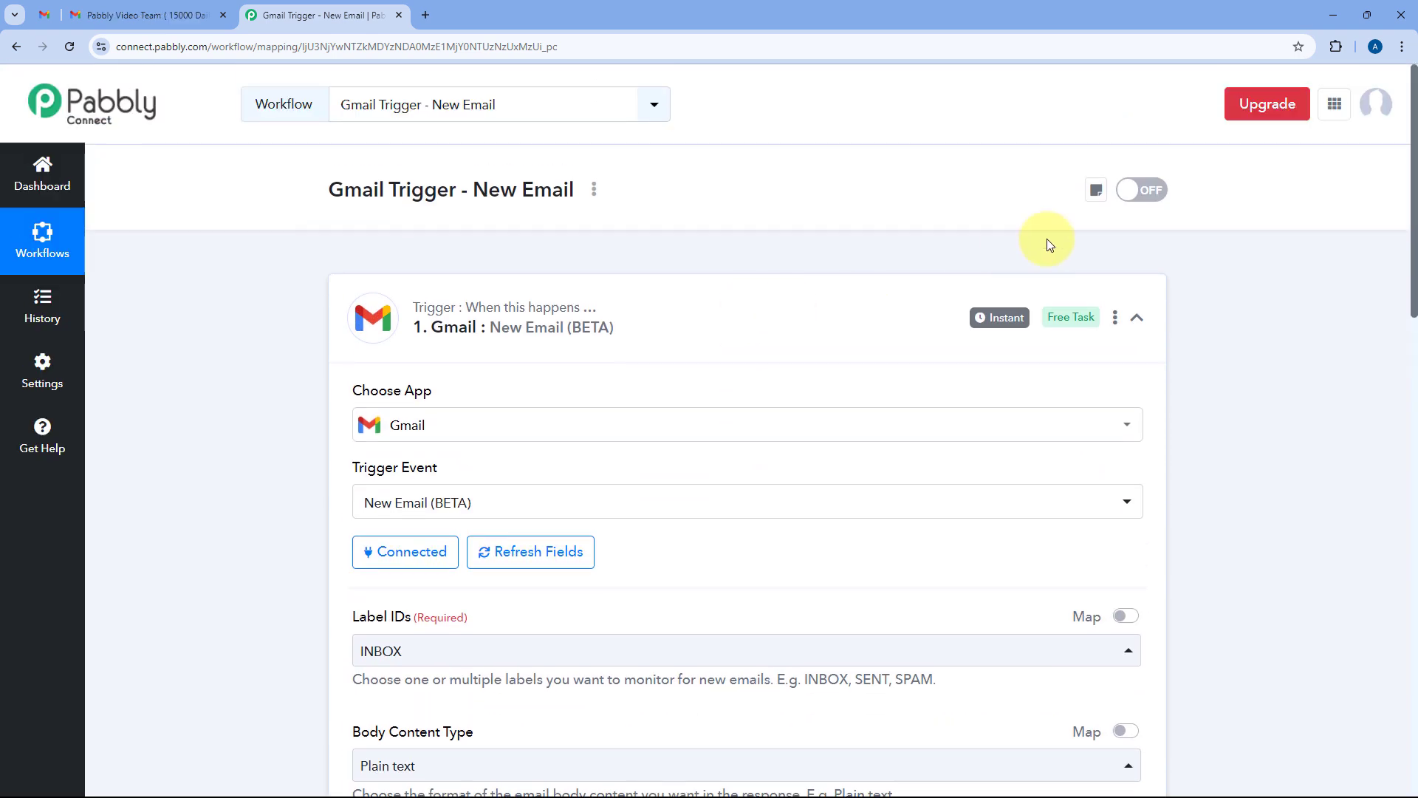
left_click(1138, 190)
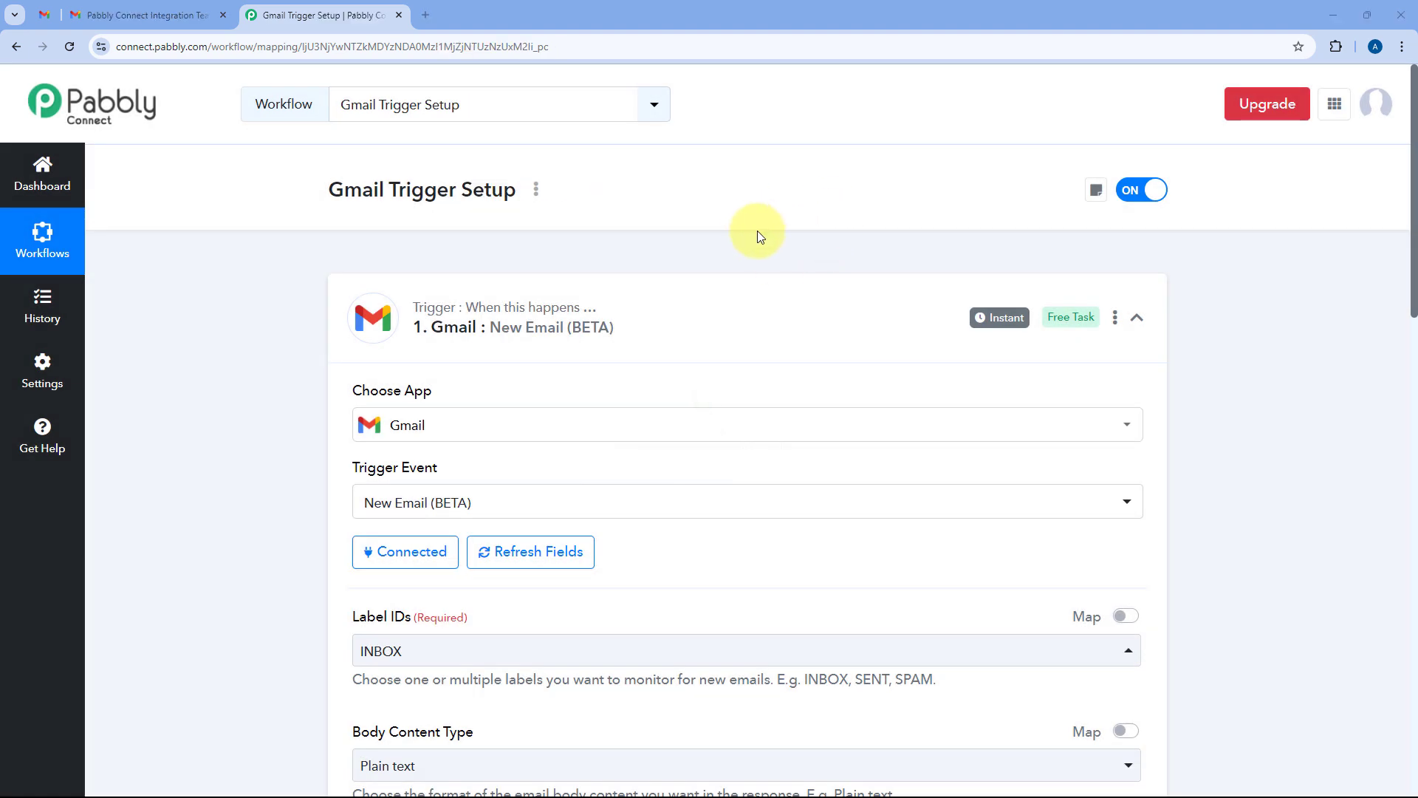
scroll(709, 236, "down", 5)
scroll(706, 259, "down", 5)
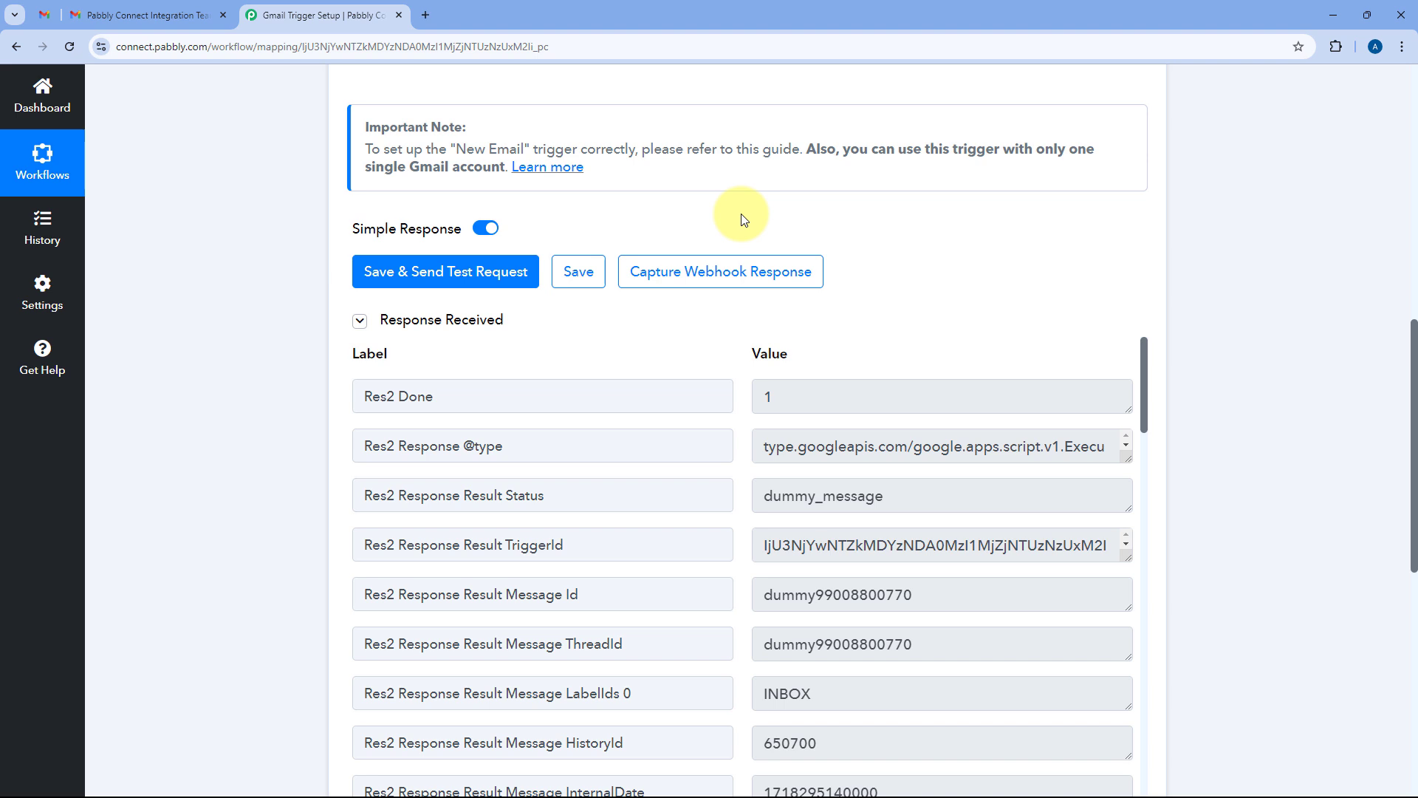
Step: Switch to the sender's Gmail account and open the Gmail Trigger Test draft in full-screen view
left_click(44, 15)
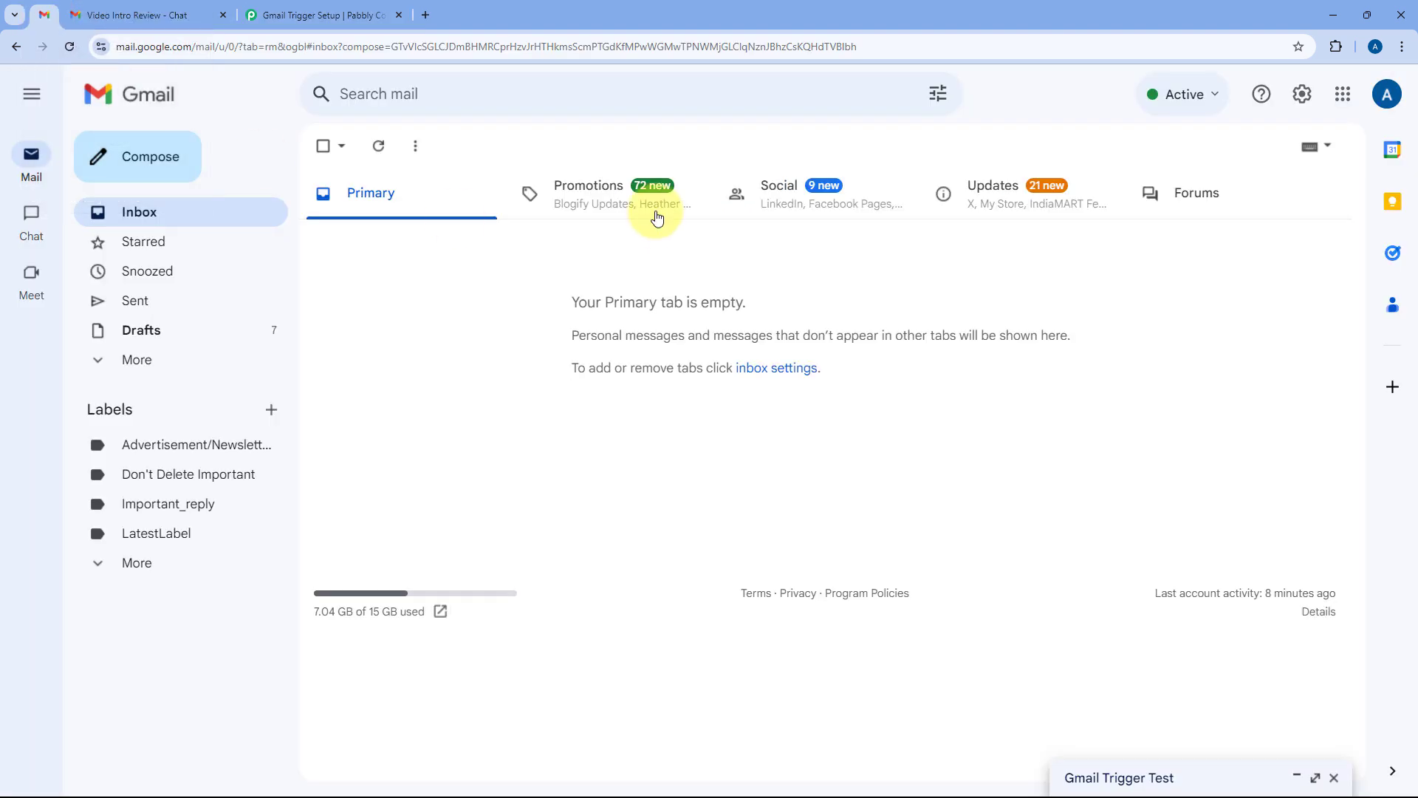
left_click(1303, 775)
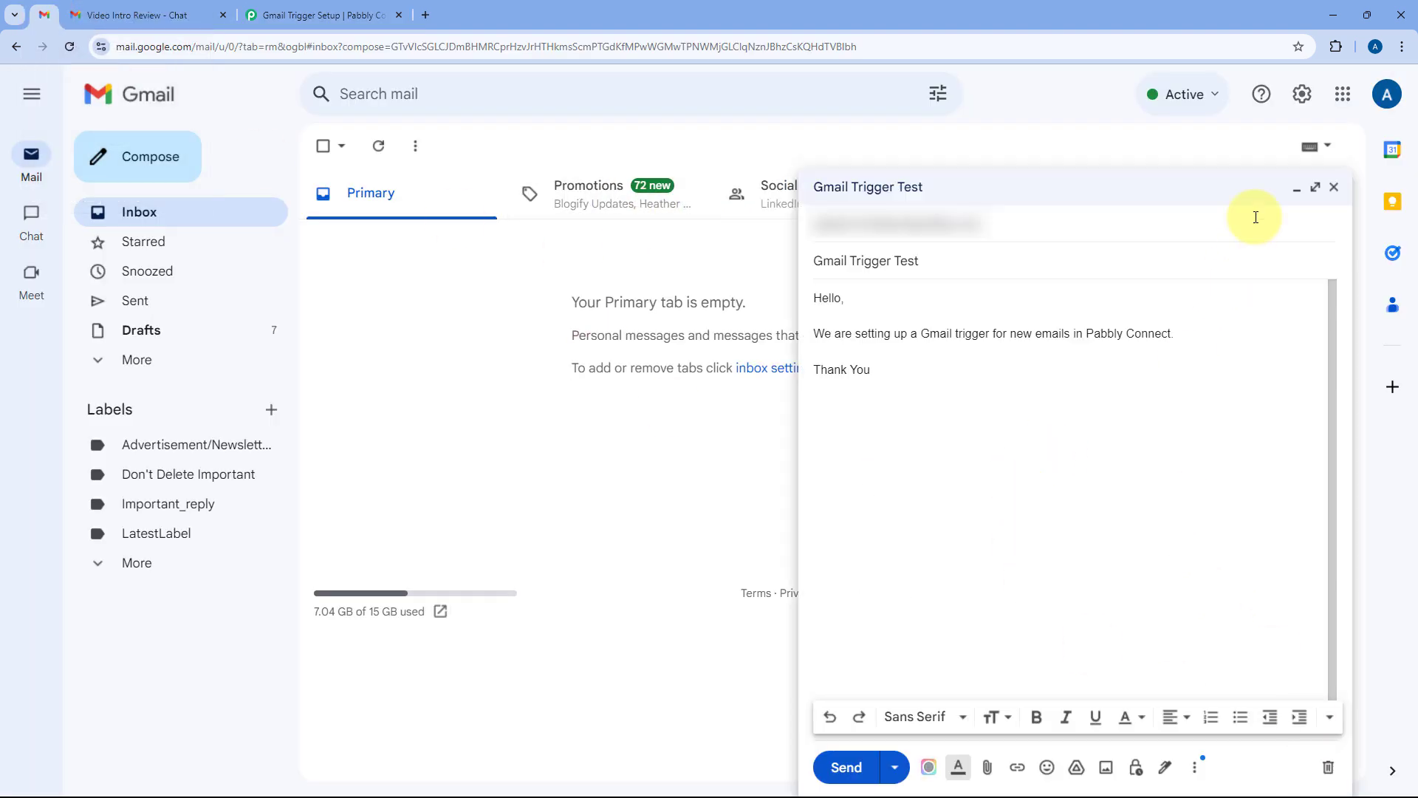
left_click(1314, 189)
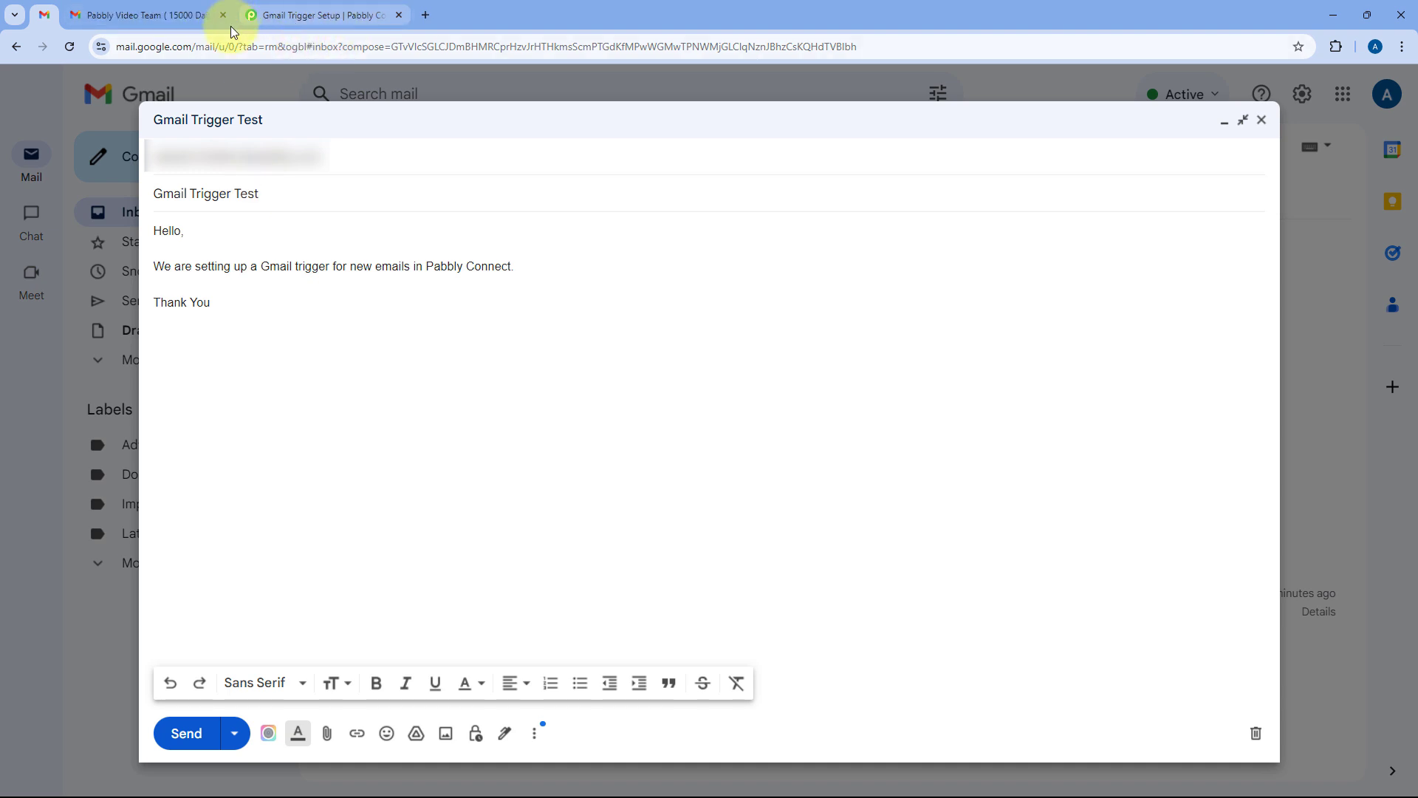
Step: Open the linked Pabbly forum guide on the Gmail New Email trigger and read through its integration steps
left_click(318, 14)
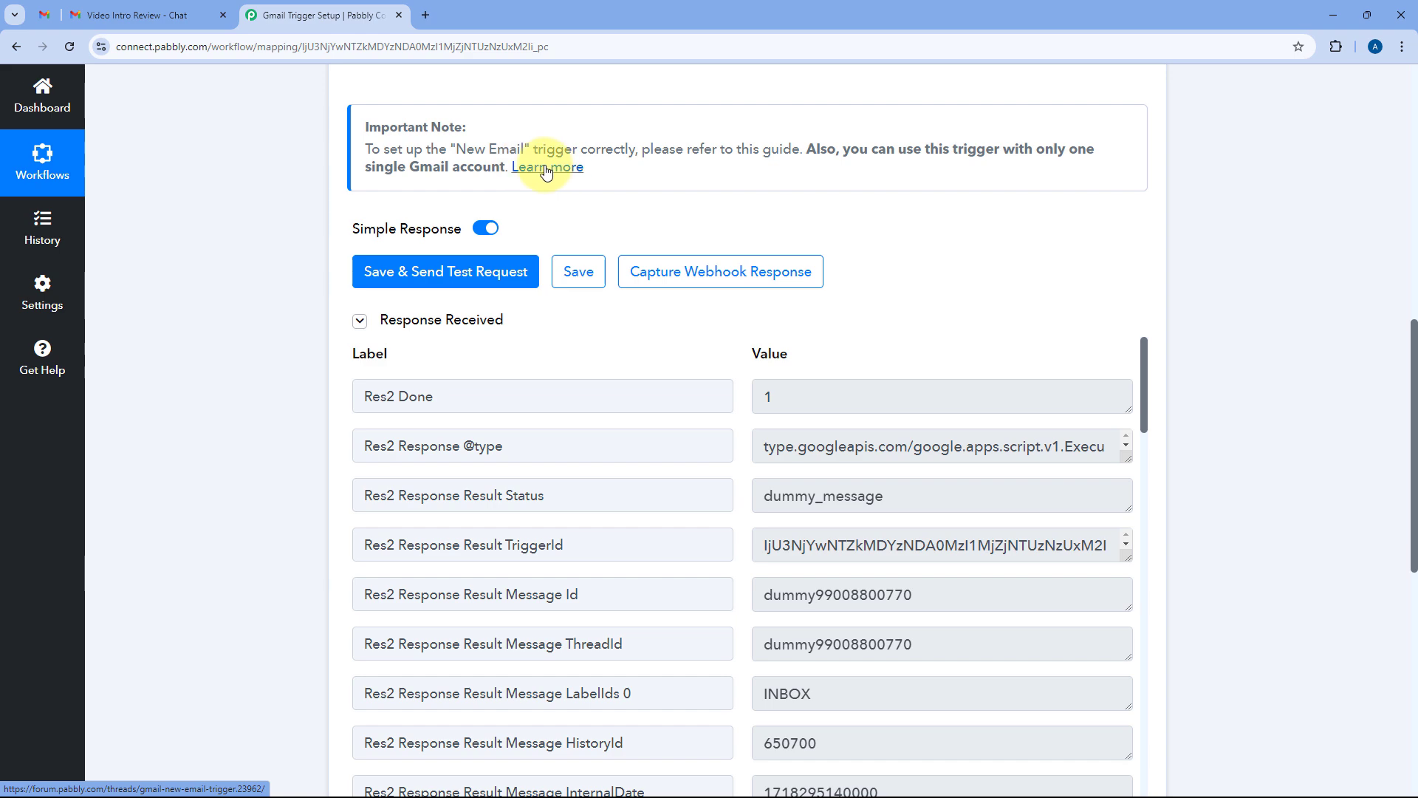
left_click(490, 8)
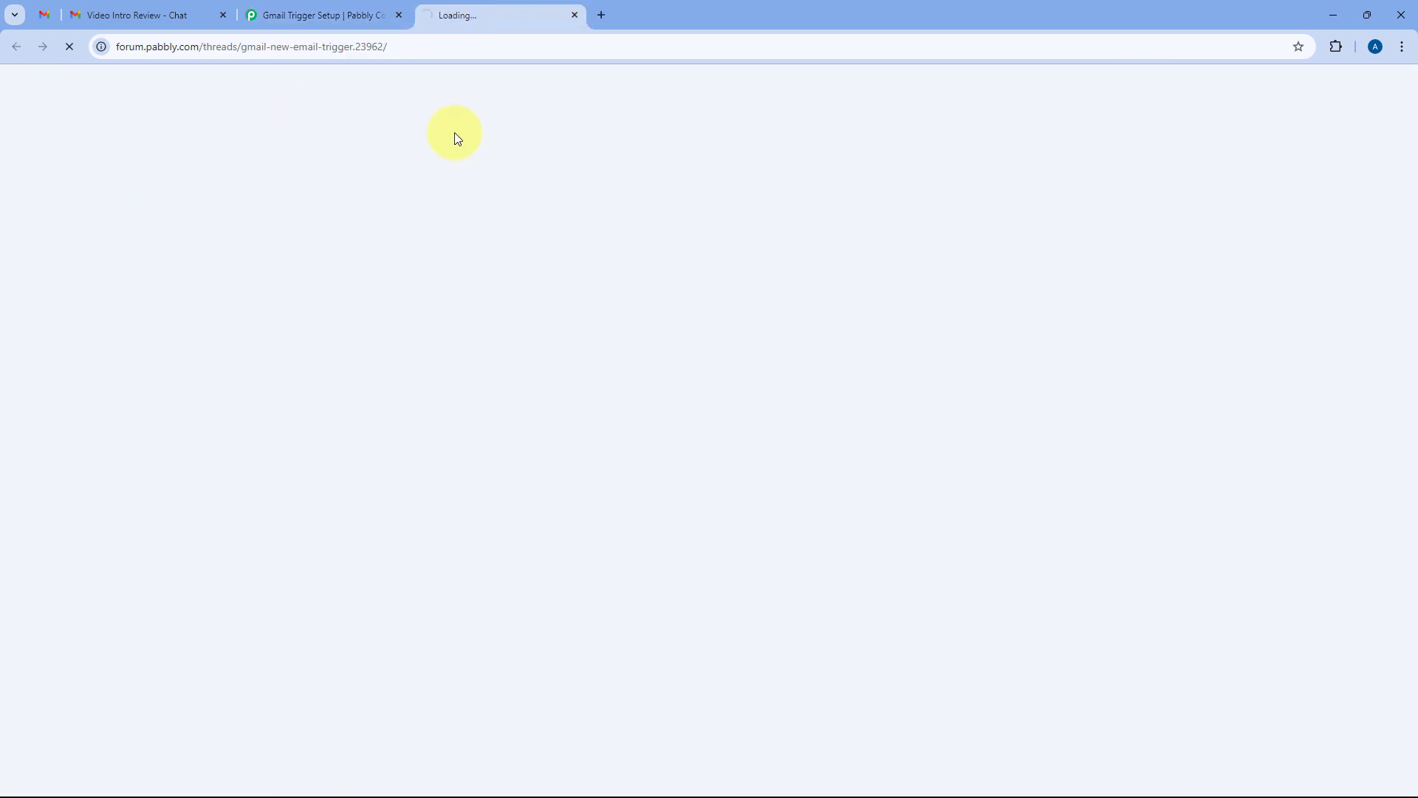
scroll(123, 260, "down", 10)
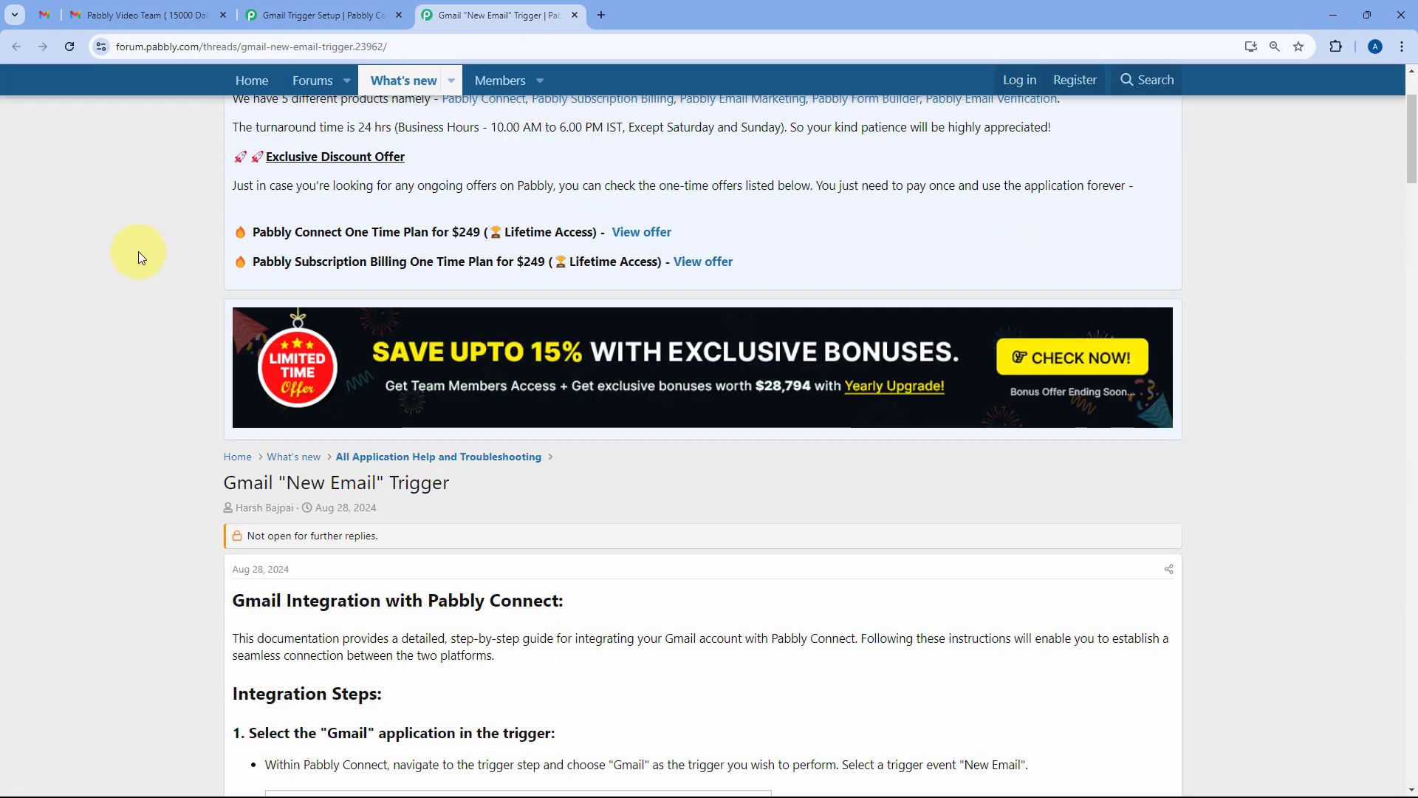
scroll(150, 241, "down", 8)
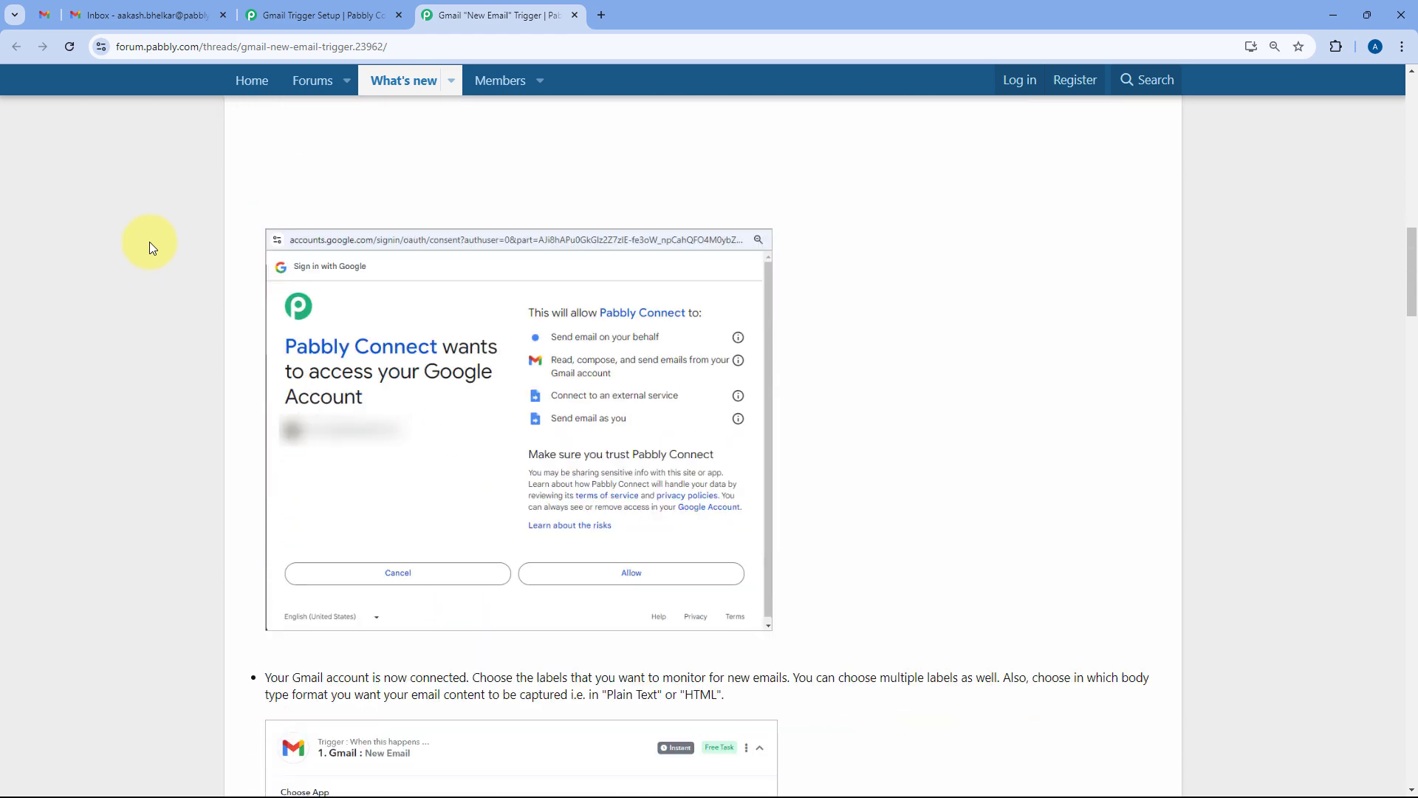
scroll(152, 238, "down", 6)
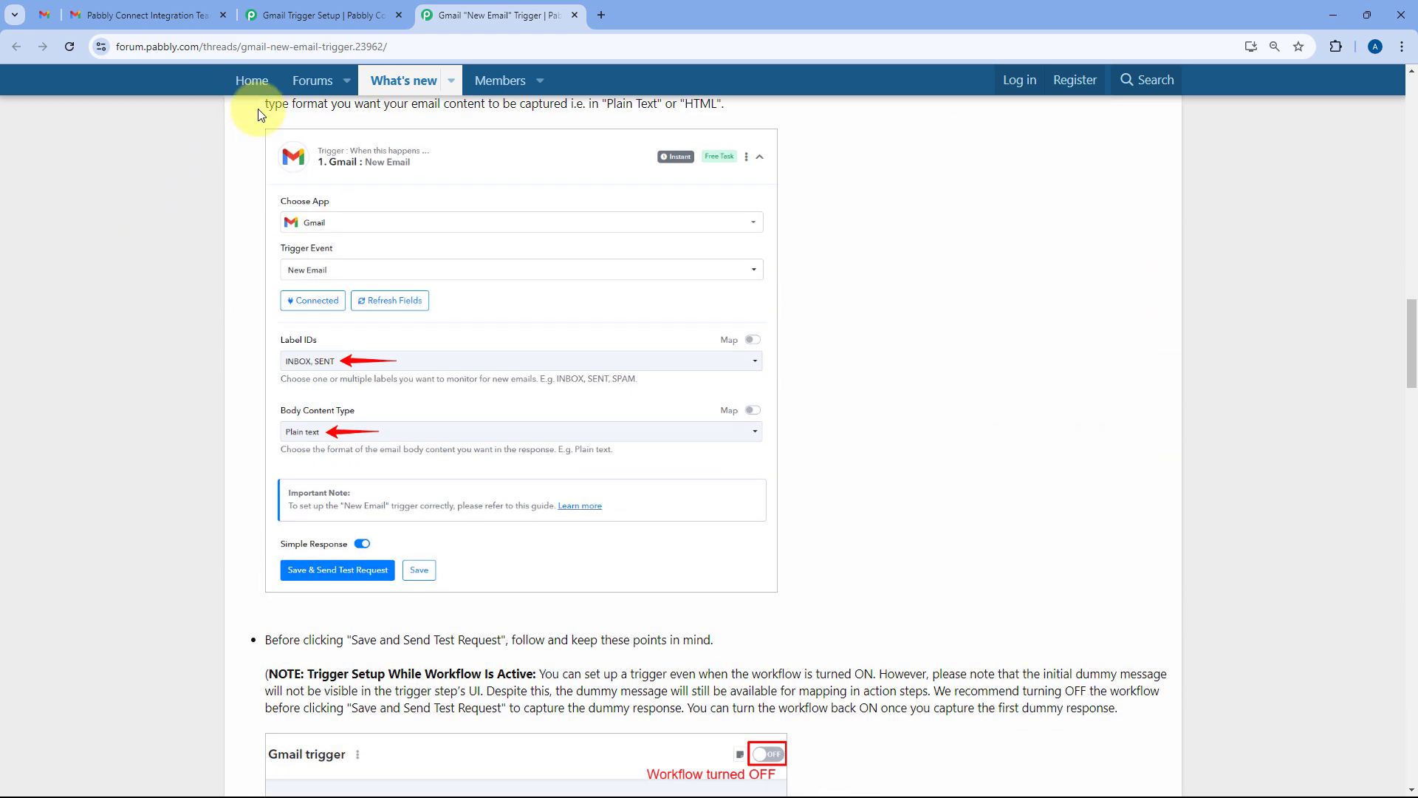
scroll(198, 252, "down", 9)
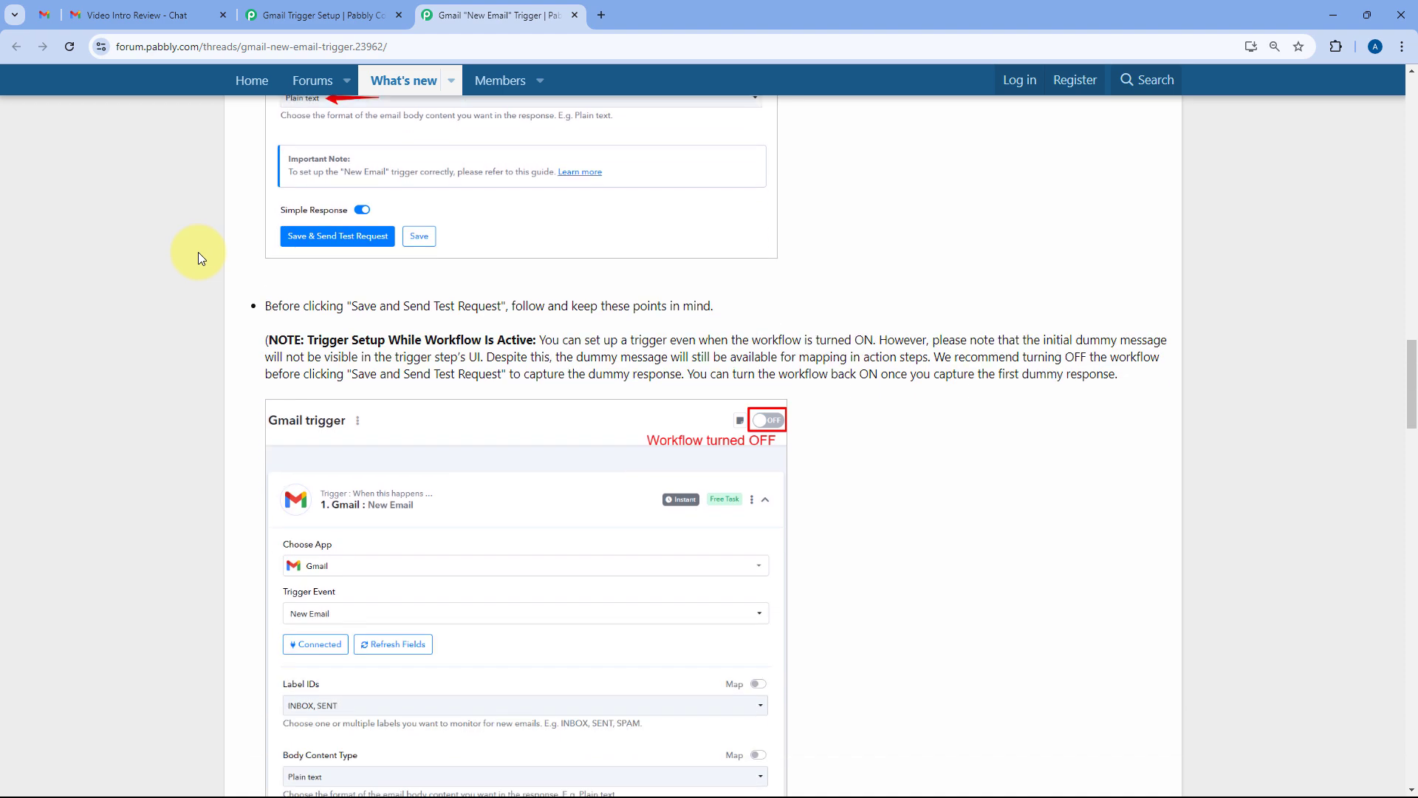
scroll(209, 240, "down", 12)
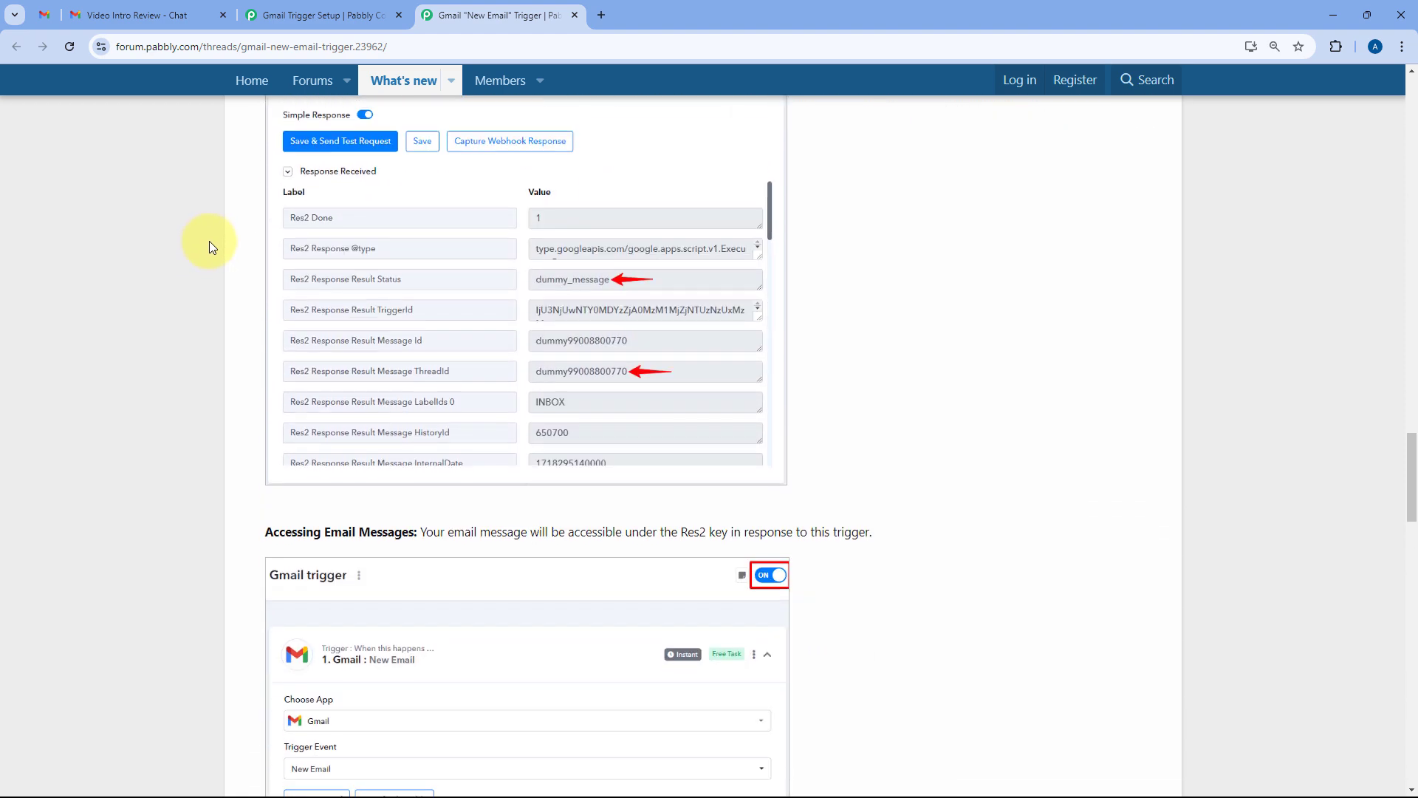
scroll(207, 239, "down", 2)
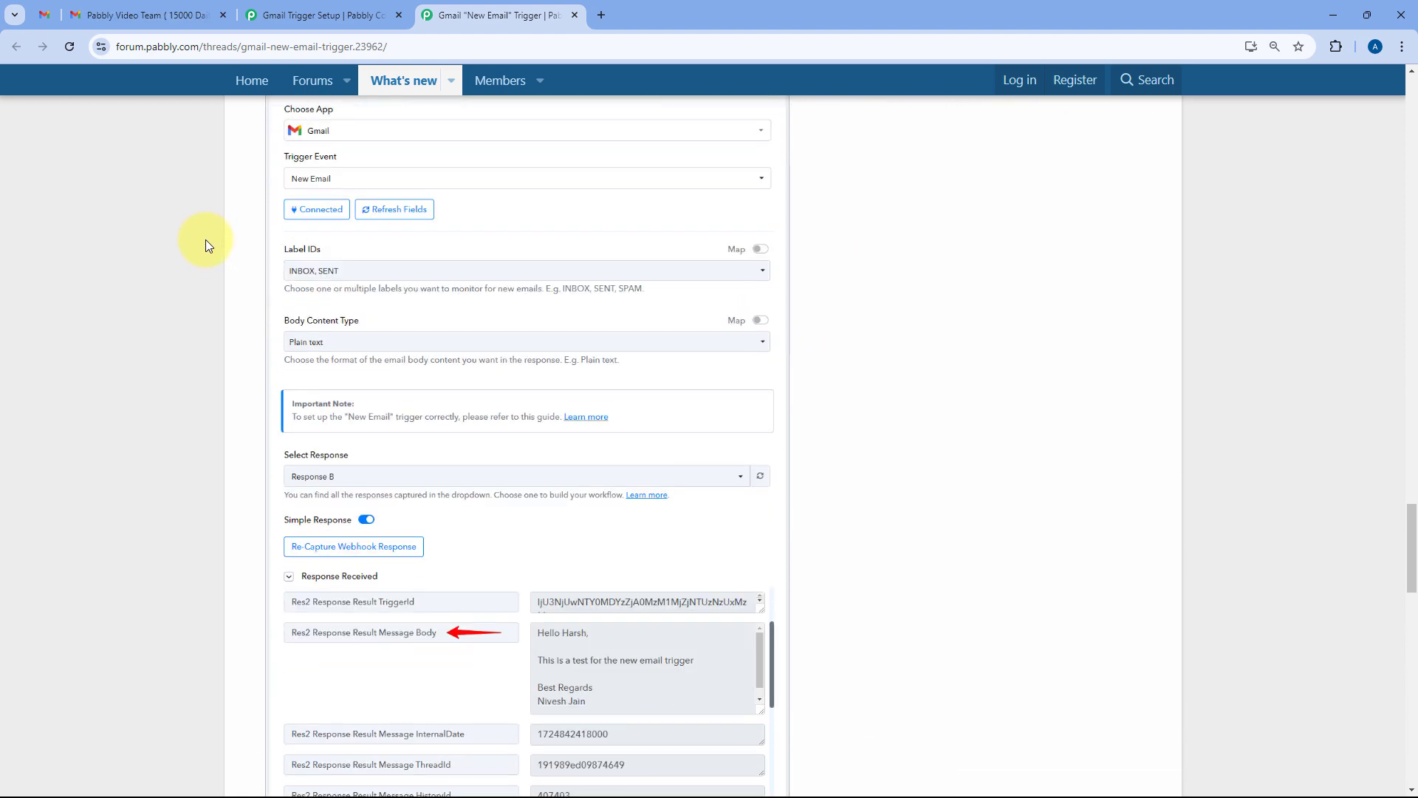
Step: Return to the workflow and start capturing the webhook response for the Gmail trigger
left_click(310, 15)
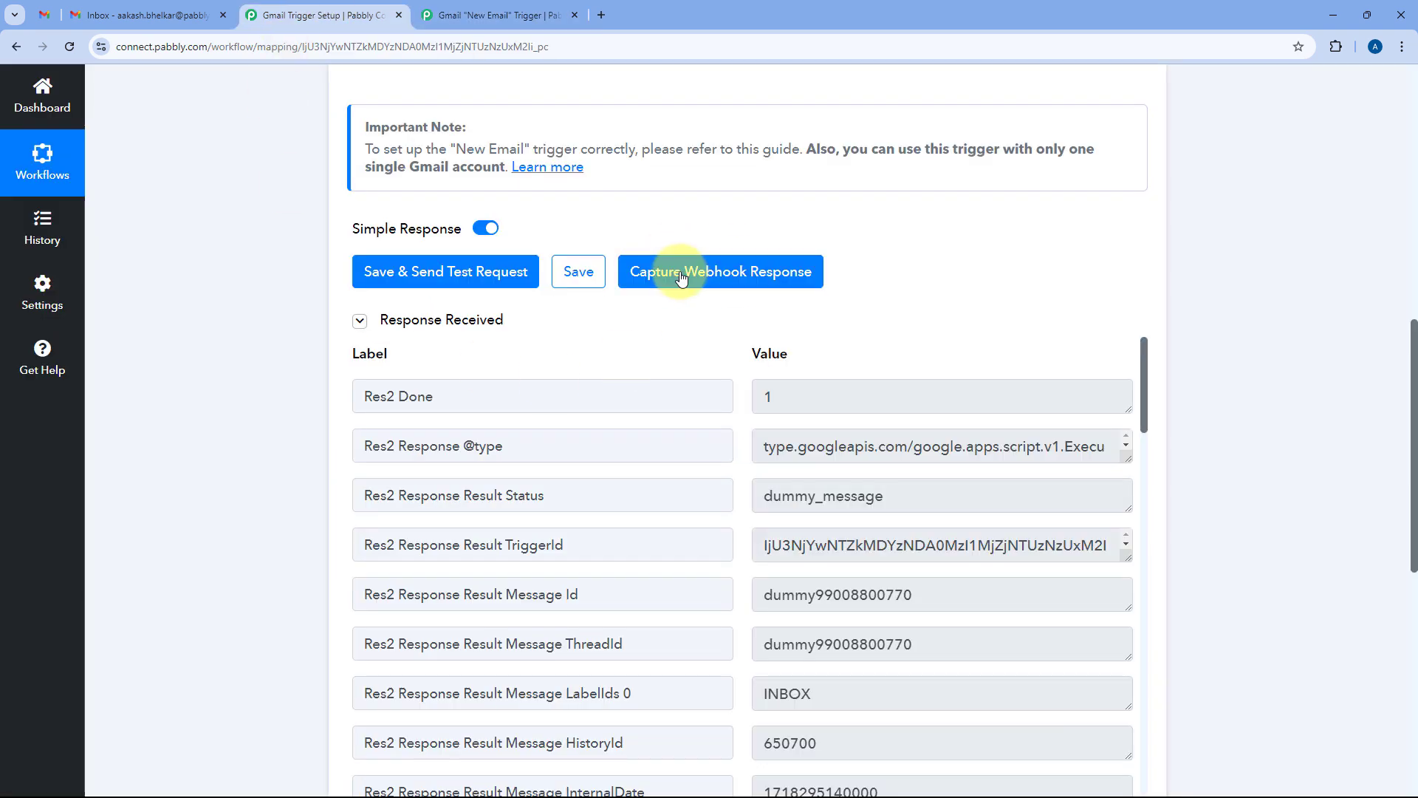
left_click(639, 283)
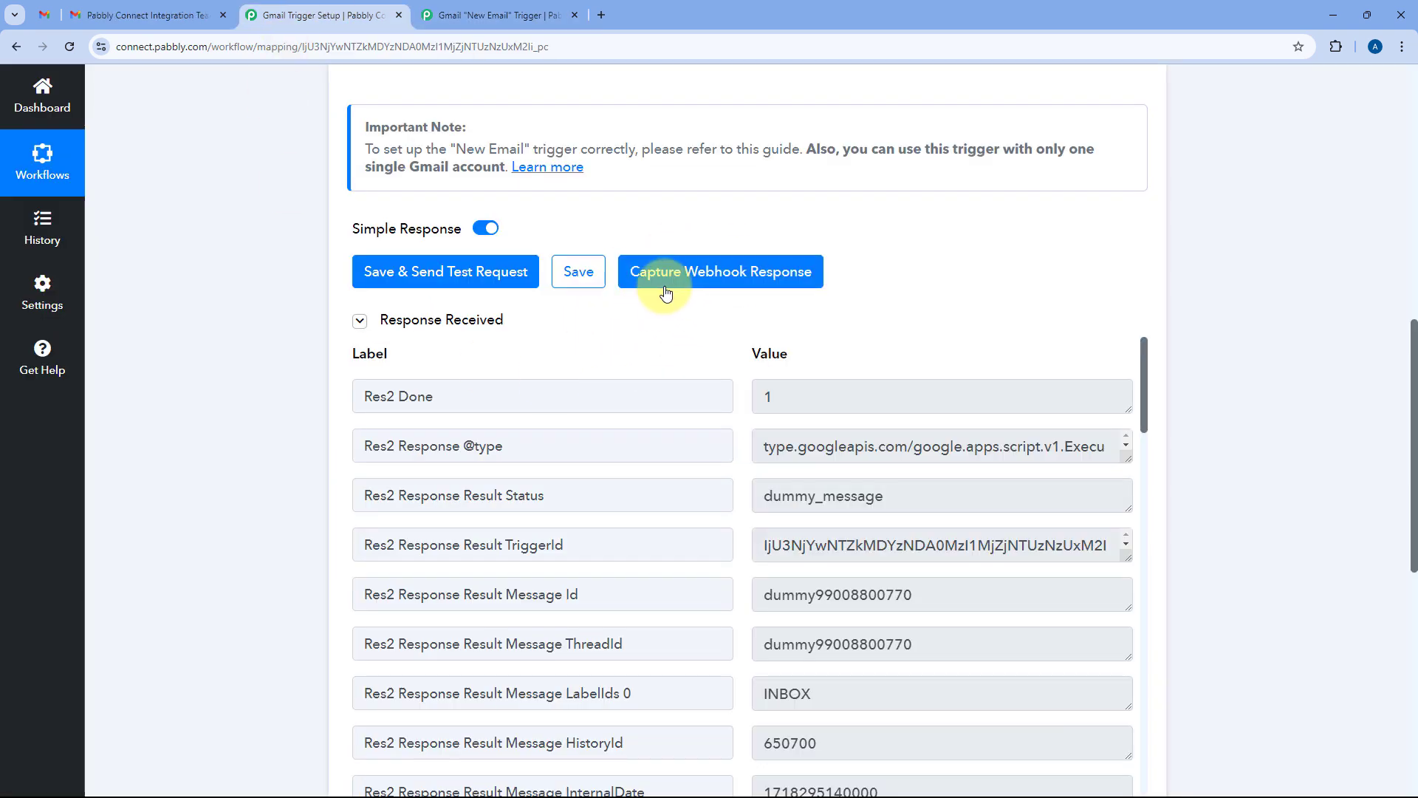
left_click(686, 272)
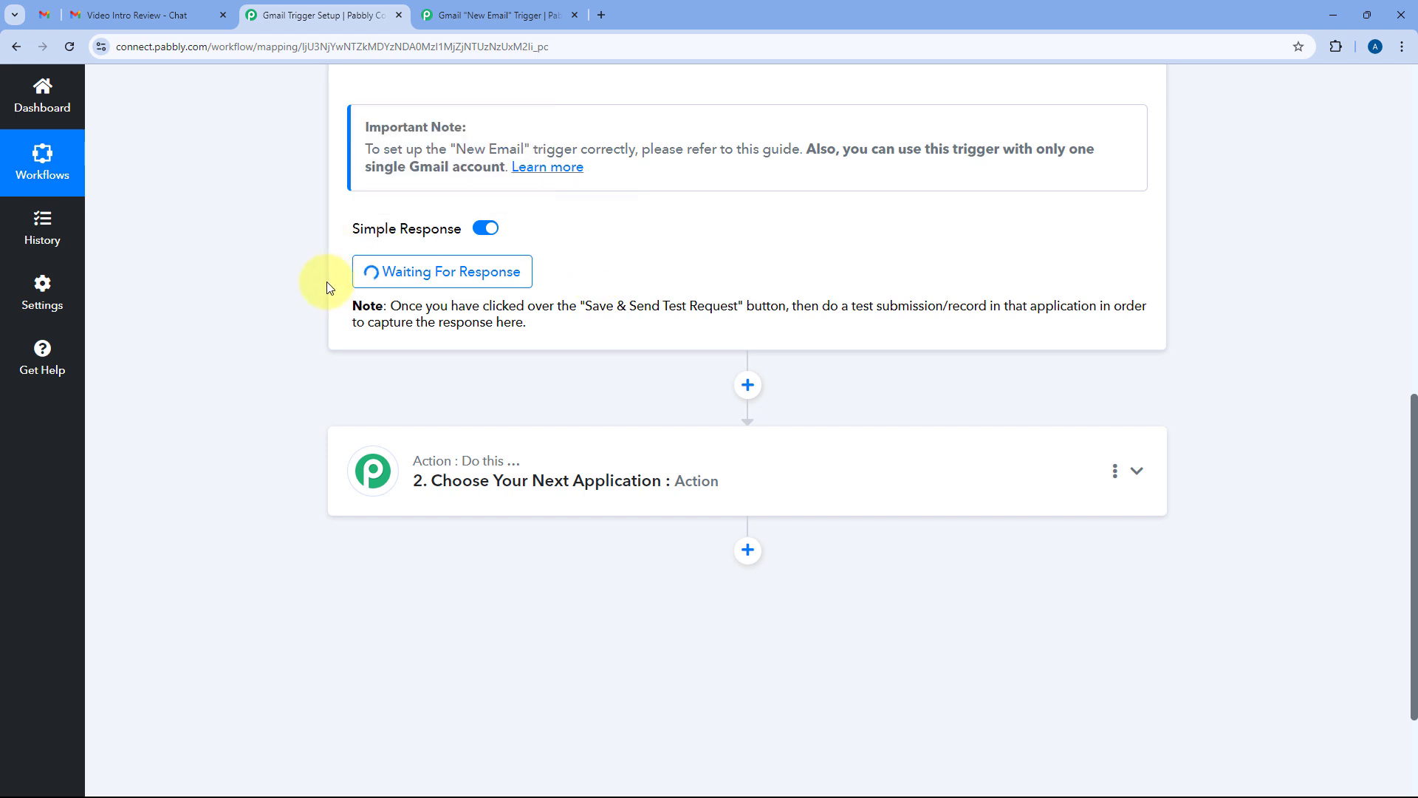
scroll(602, 272, "up", 2)
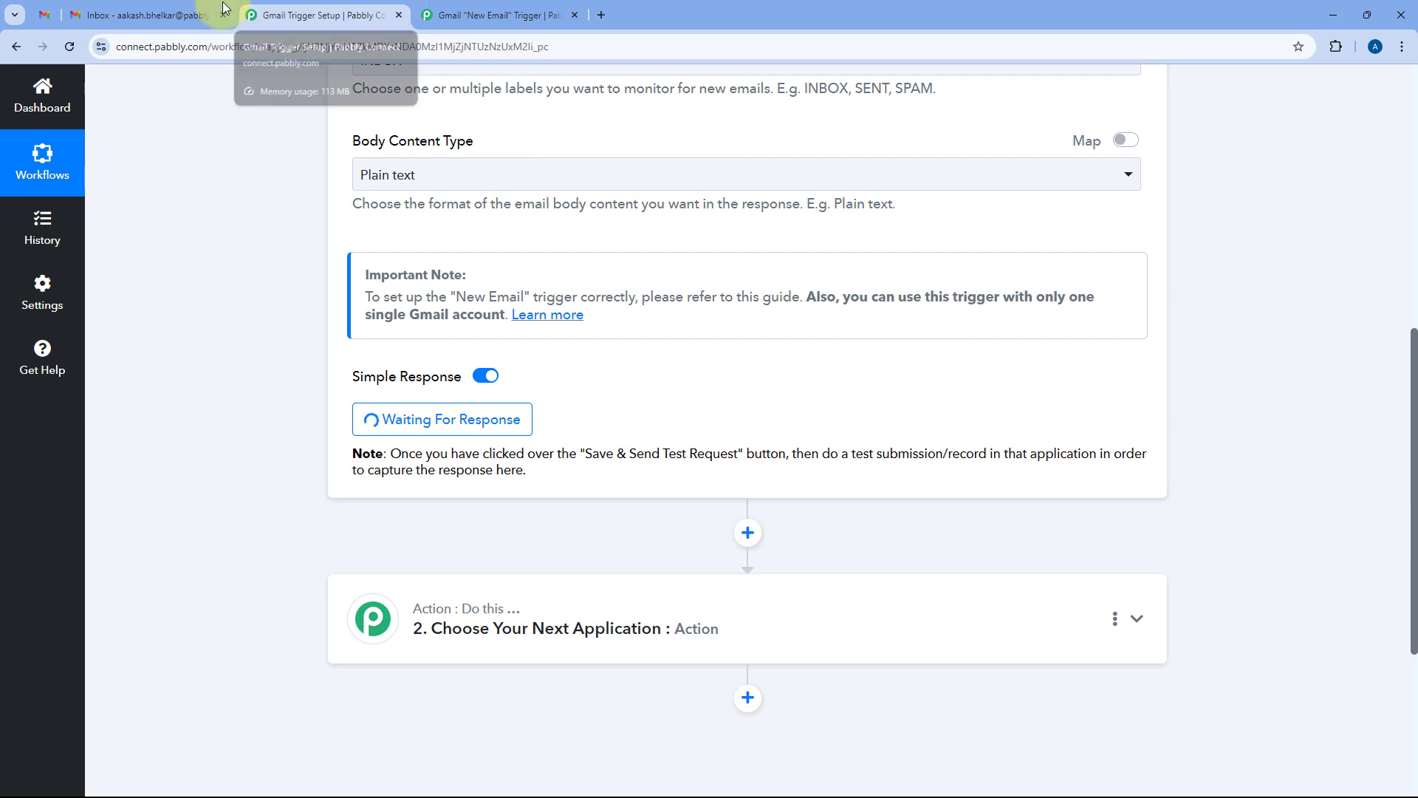
Step: Send the Gmail Trigger Test email from the sender's account and open it in the monitored inbox
left_click(46, 15)
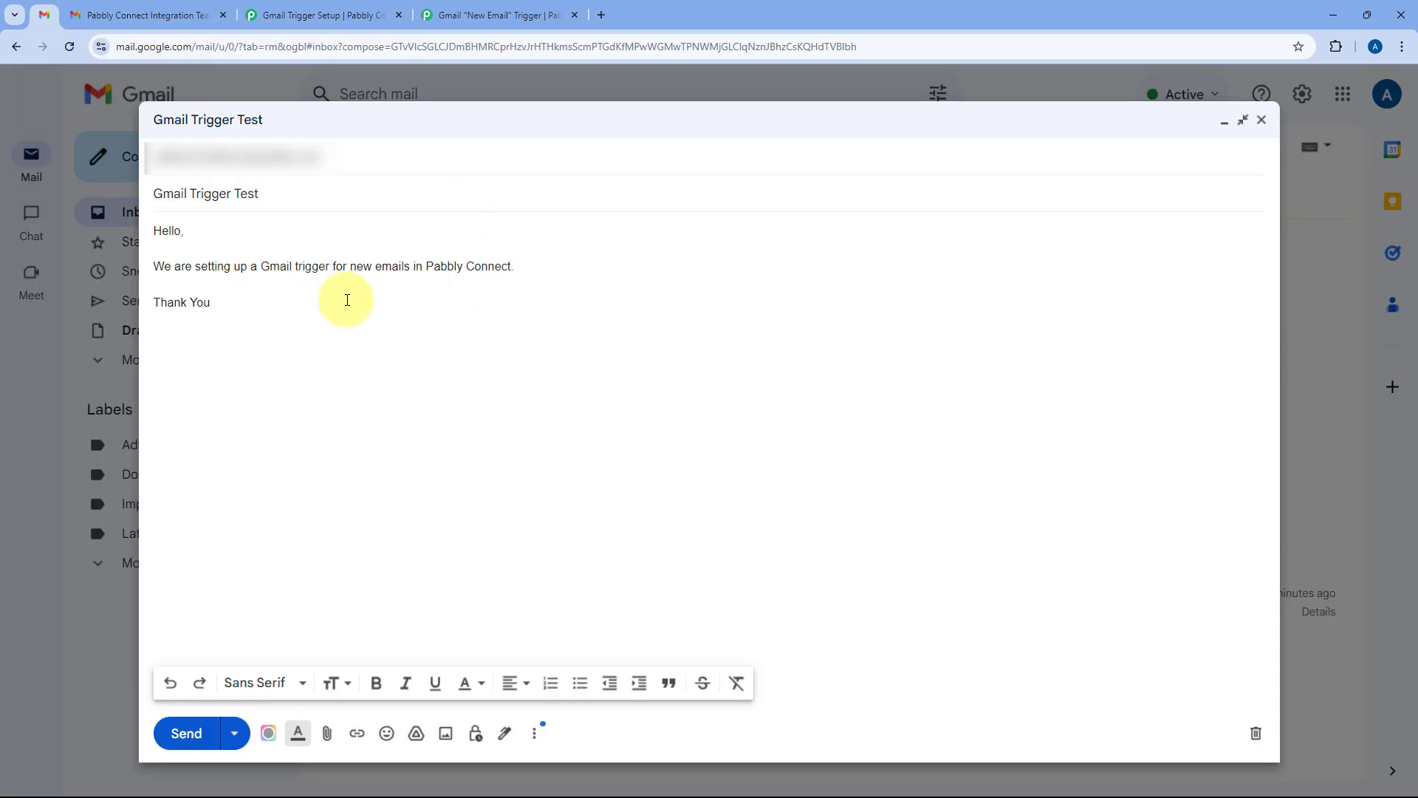
left_click(183, 731)
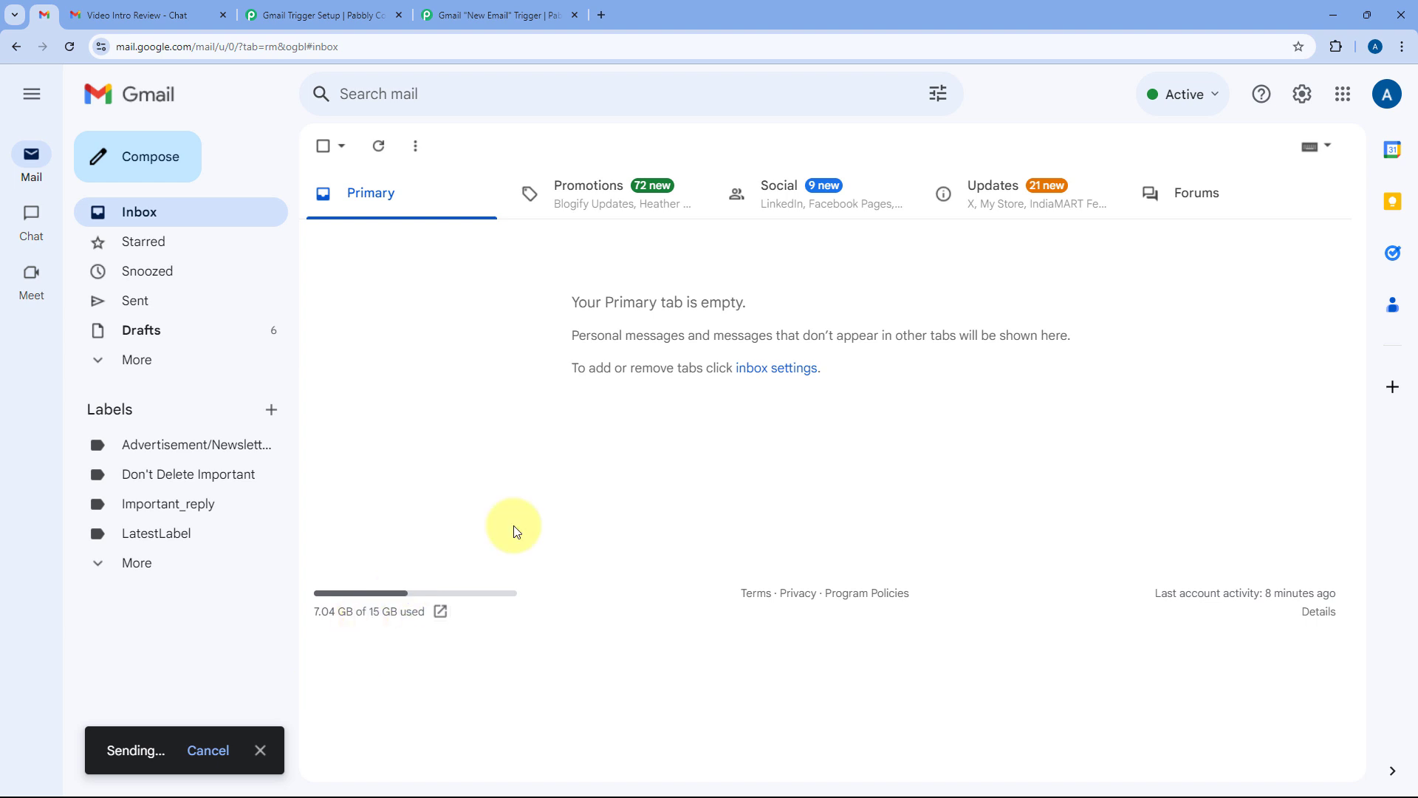
left_click(227, 8)
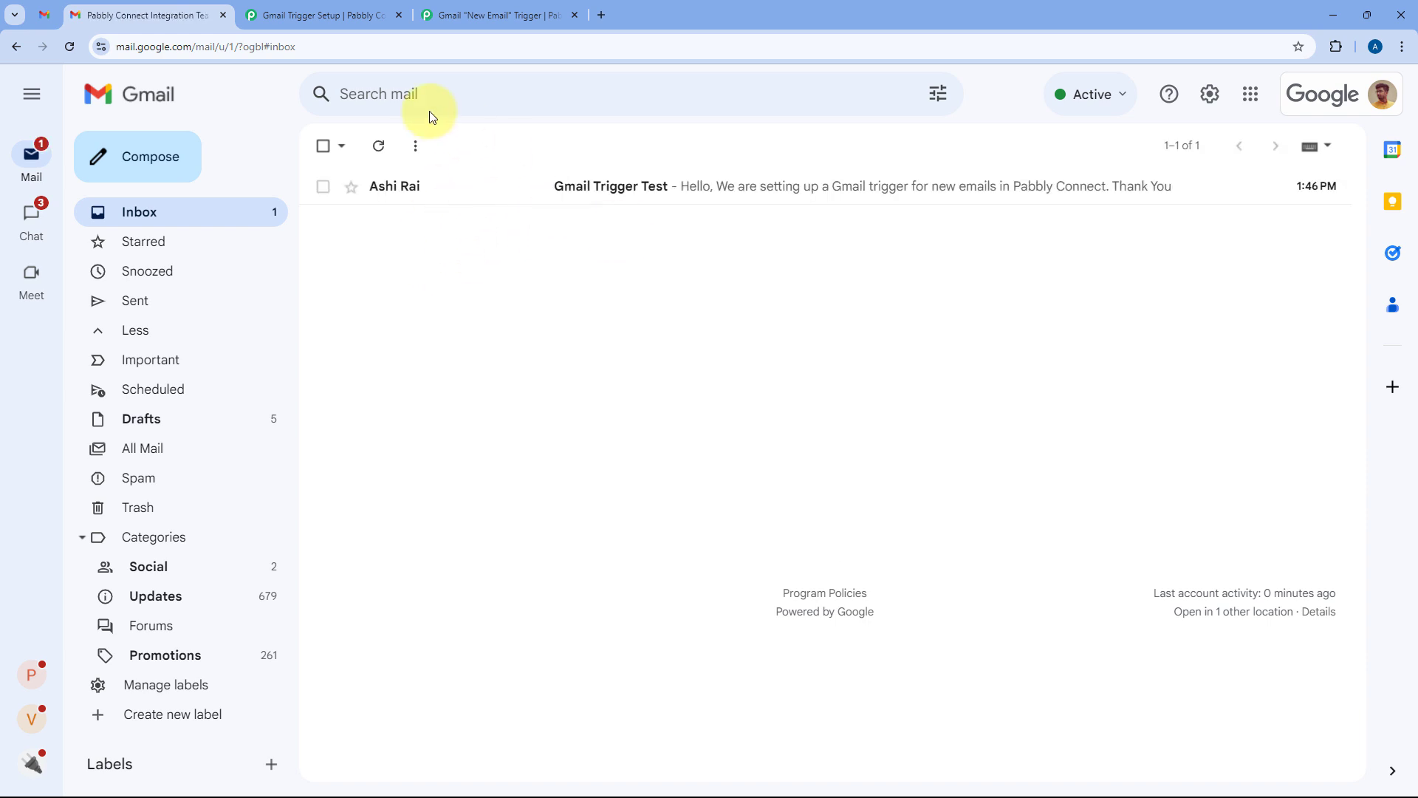
left_click(505, 195)
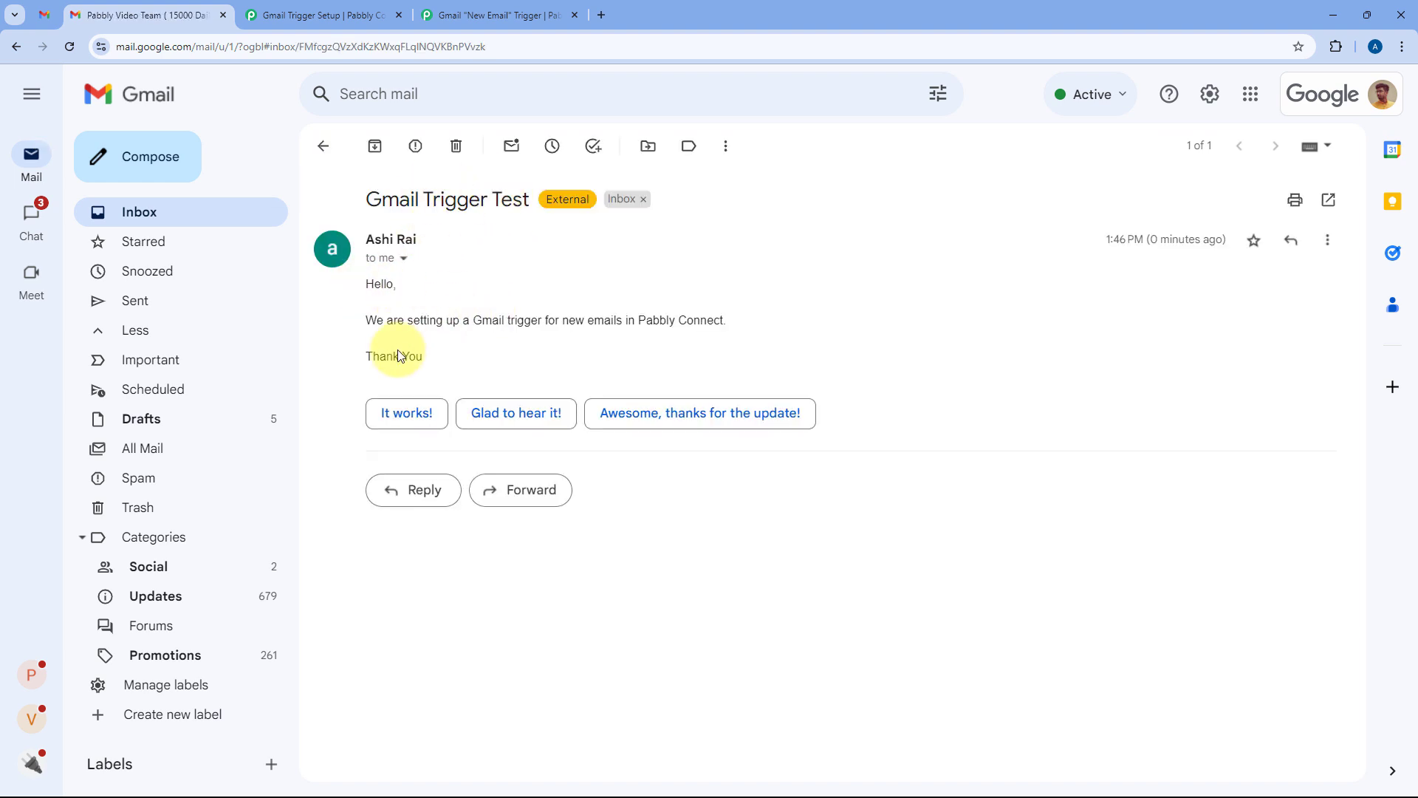
Step: Compare the webhook response captured in the workflow with the received email, and check its Result Status value
left_click(325, 15)
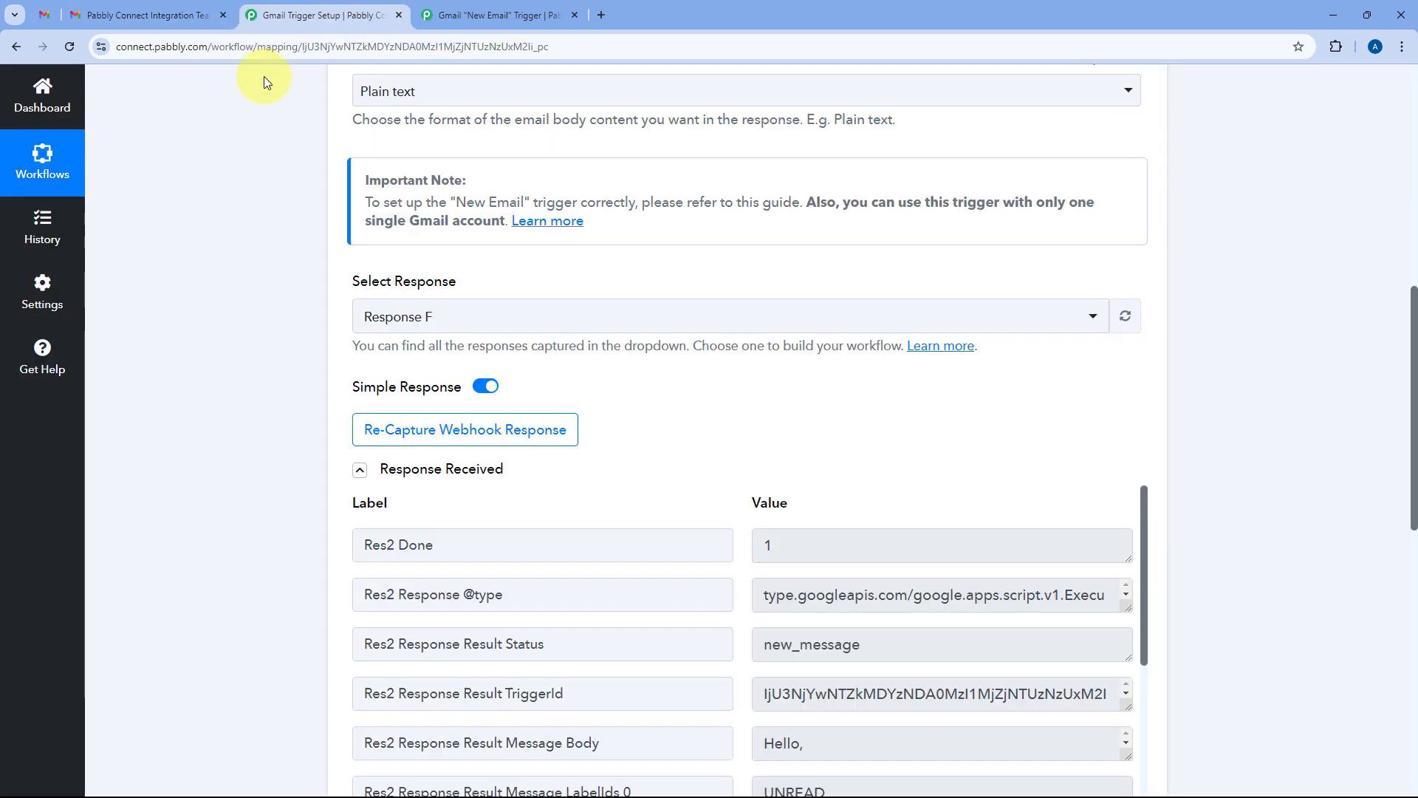
scroll(266, 162, "down", 4)
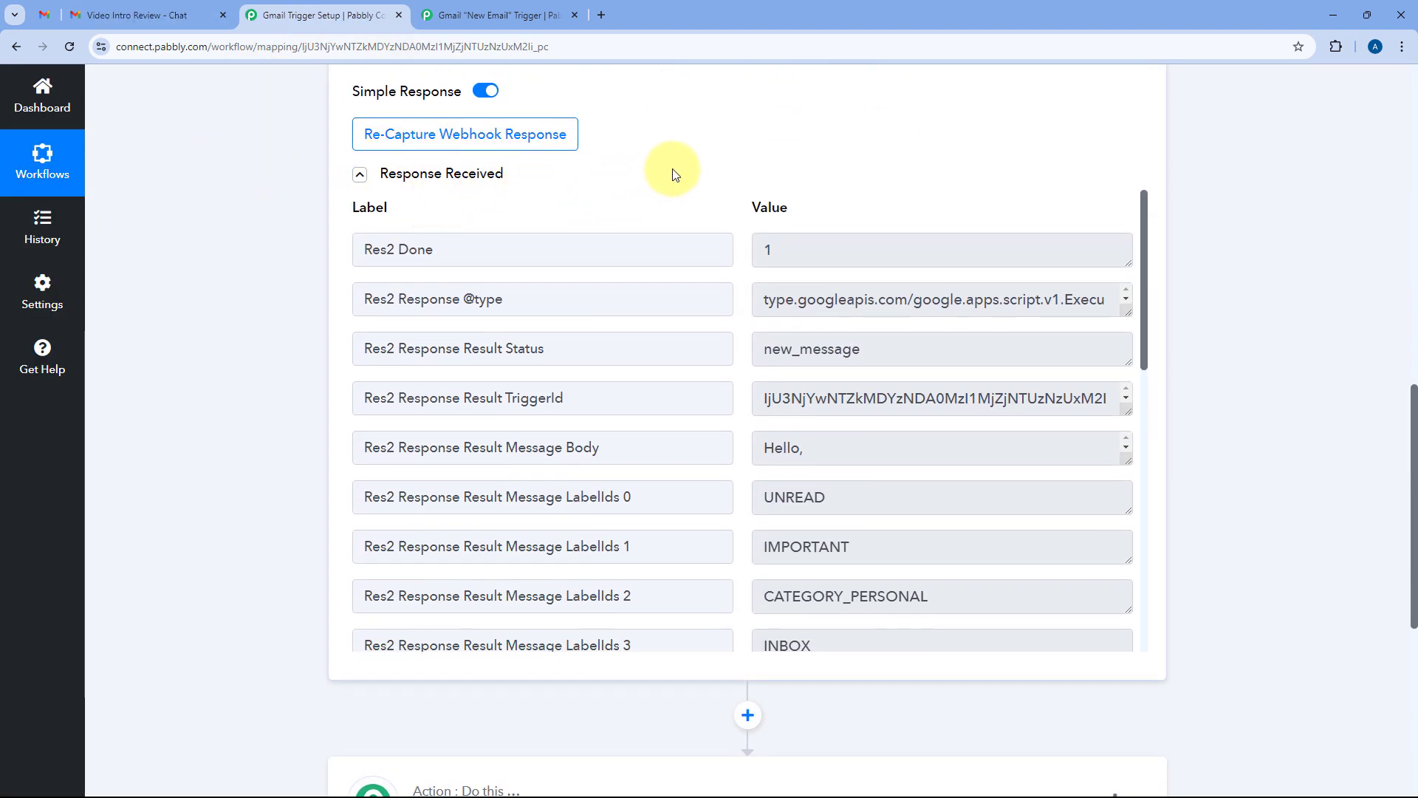
scroll(677, 173, "down", 1)
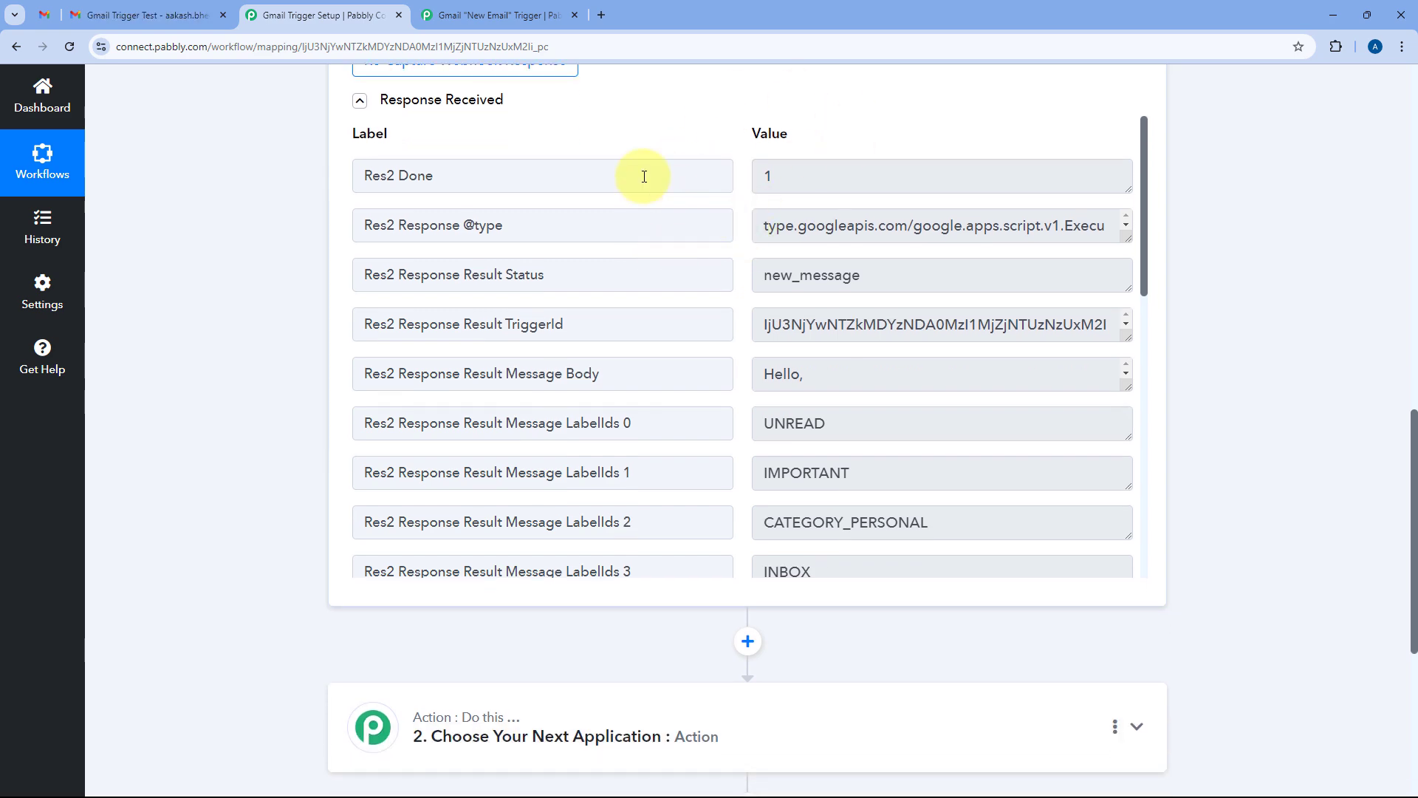
left_click(153, 15)
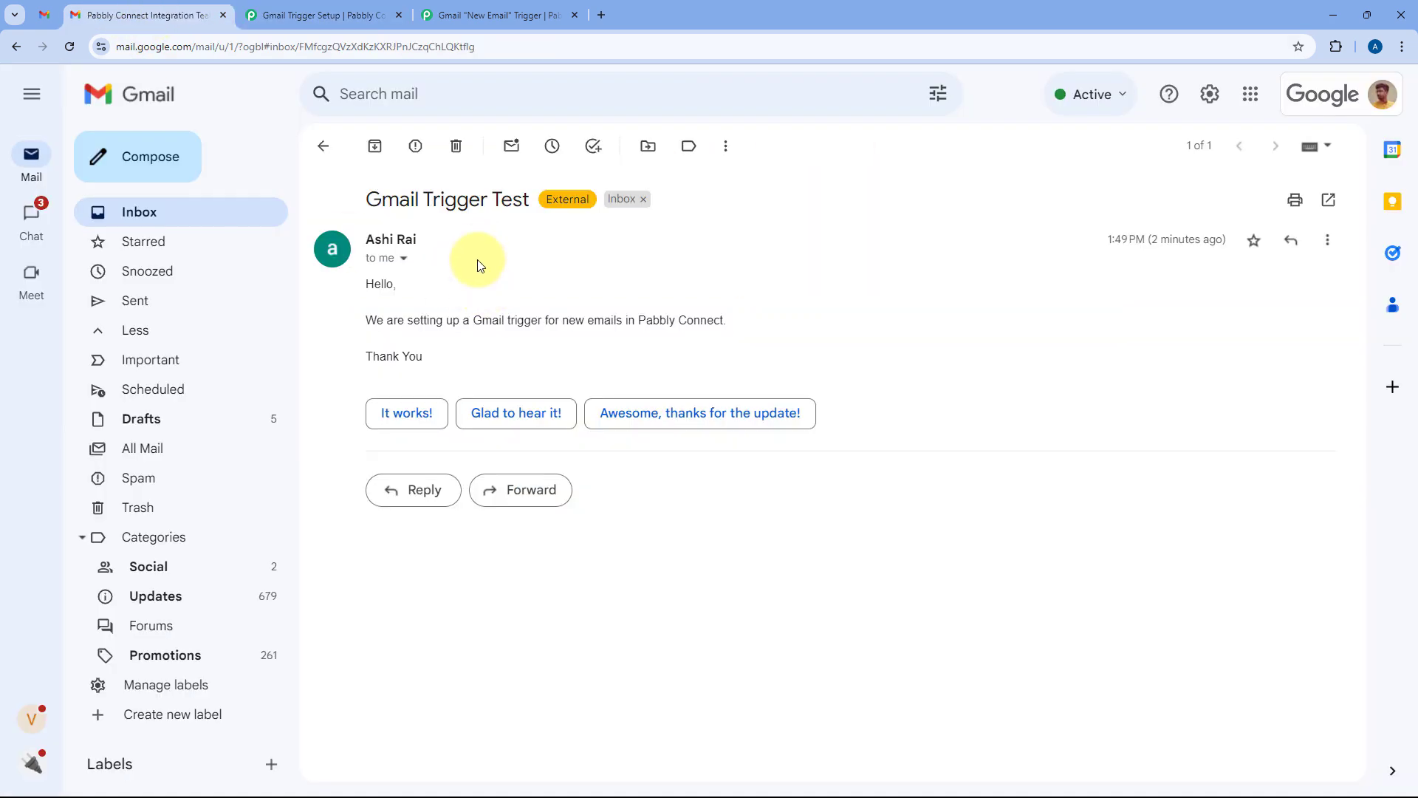
left_click(366, 11)
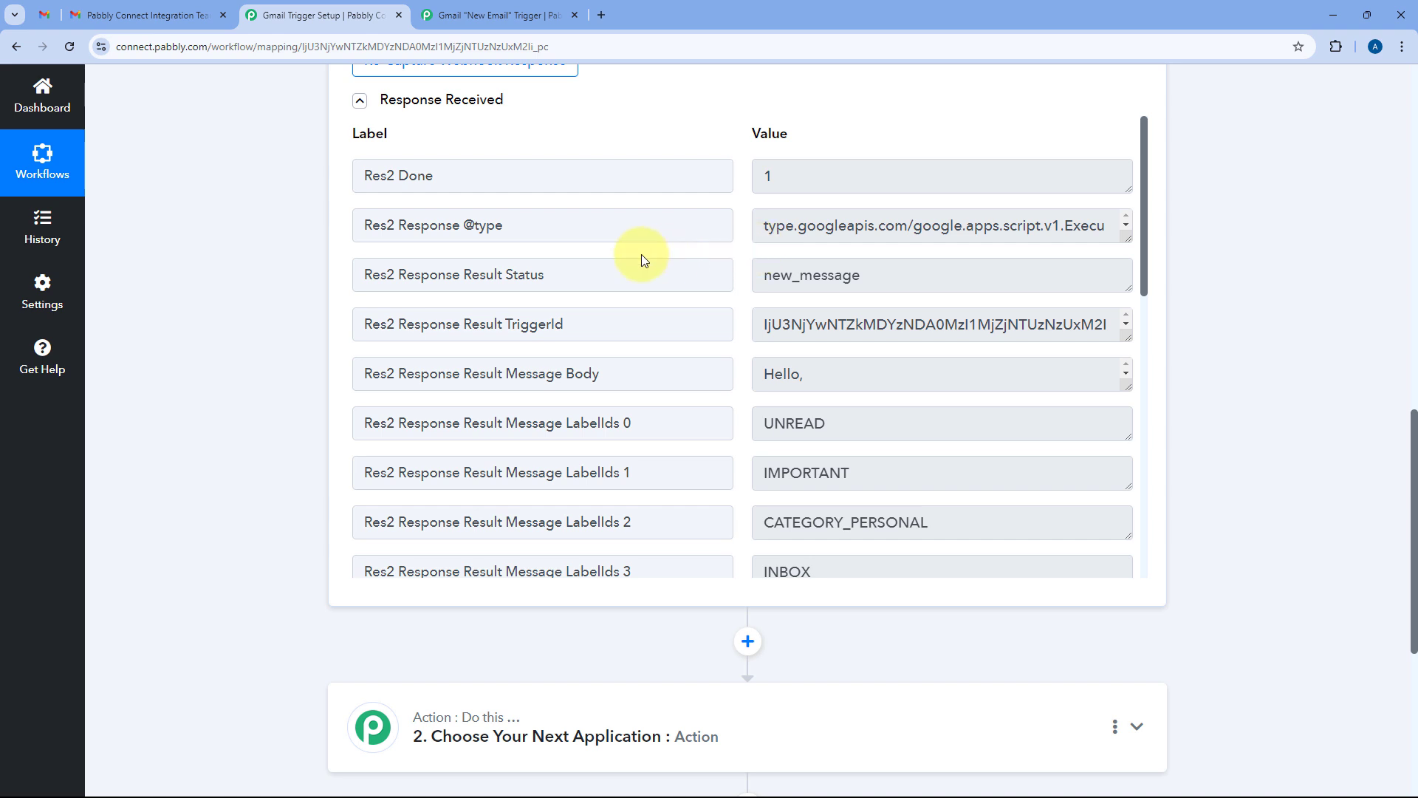
double_click(768, 277)
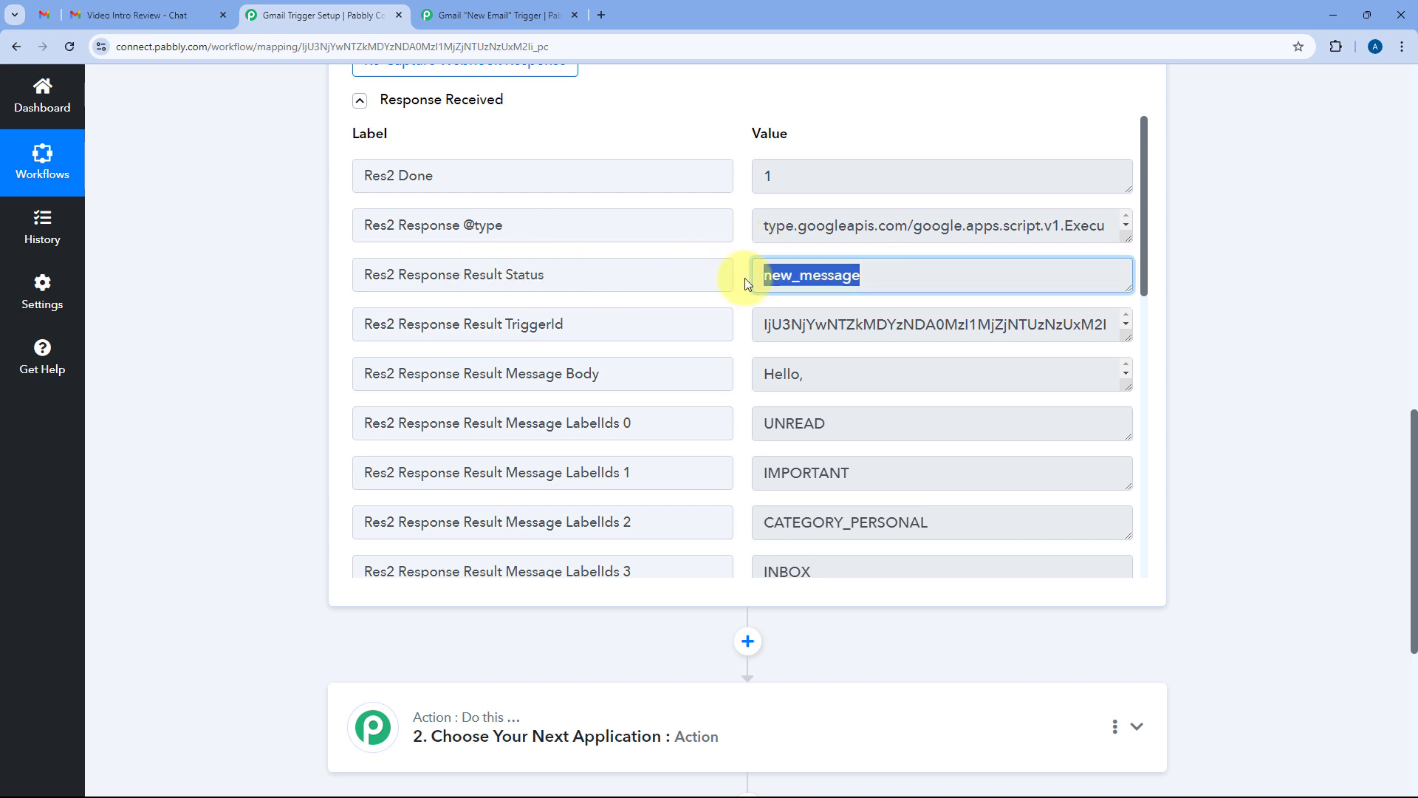
Step: Enlarge the Res2 Response Result TriggerId value in the captured response and read the full ID
left_click(741, 279)
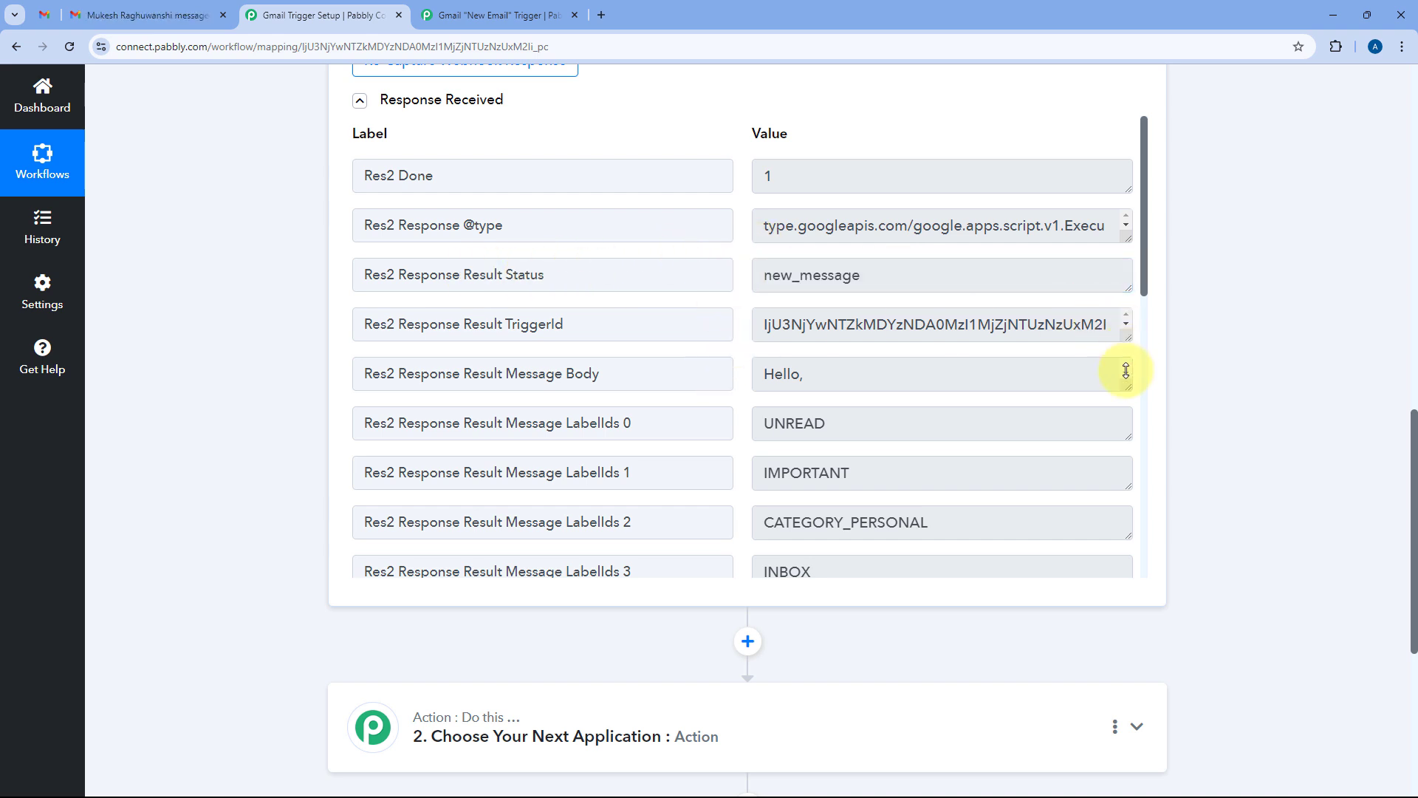
left_click(1101, 328)
left_click_drag(950, 376, 751, 326)
left_click(742, 320)
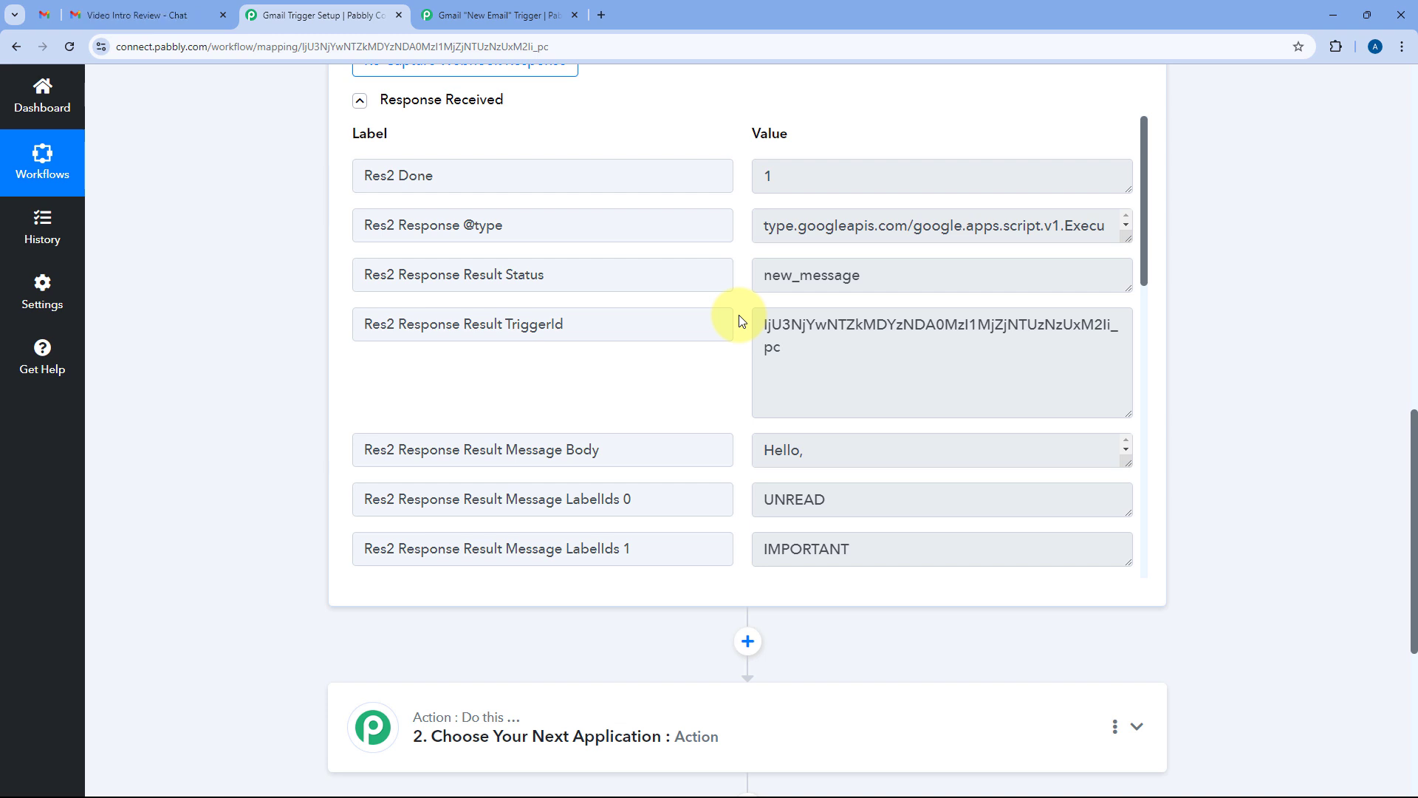
Step: Enlarge the Res2 Response Result Message Body value and read the captured email text
scroll(739, 320, "down", 1)
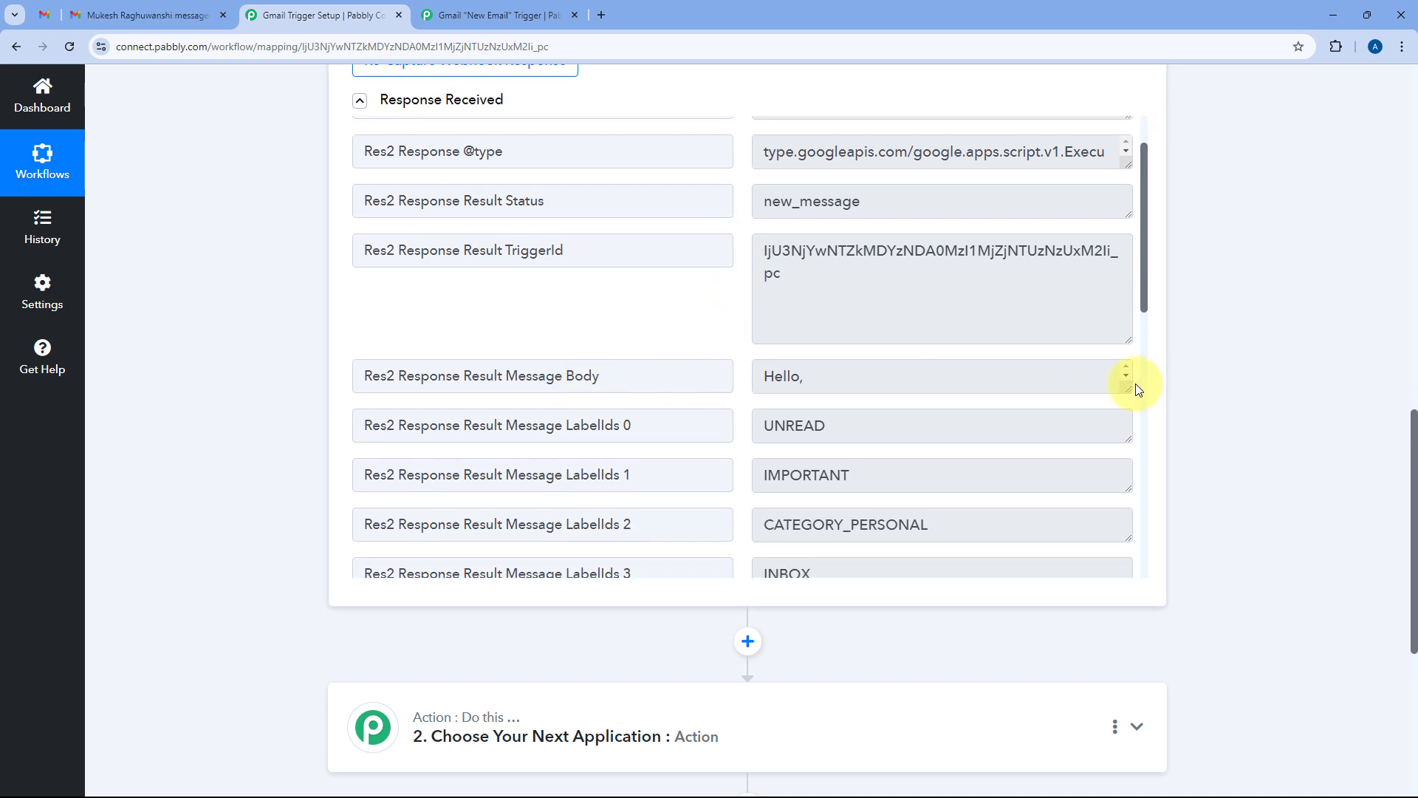
left_click_drag(1128, 388, 1129, 560)
left_click_drag(866, 516, 756, 387)
left_click(758, 381)
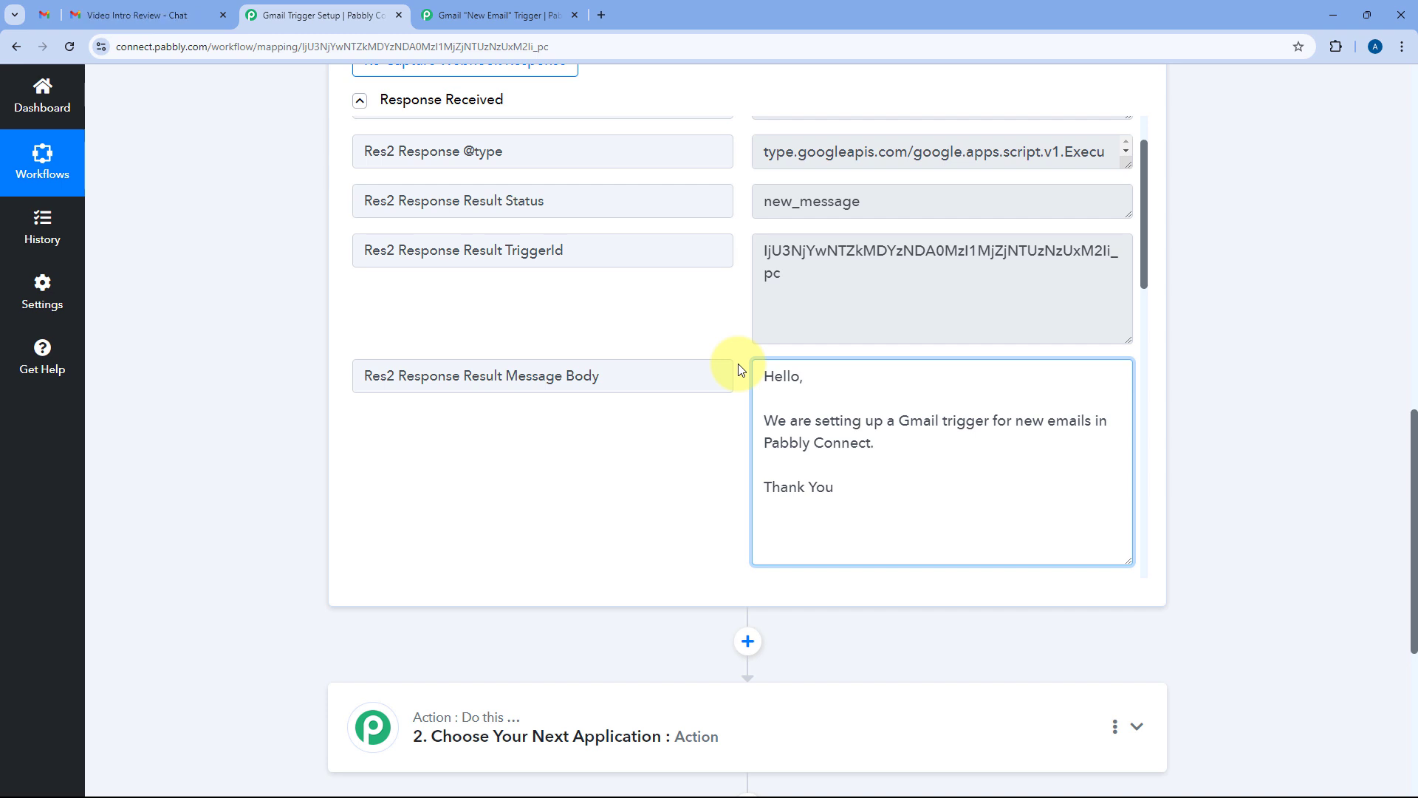
Step: Check the captured message labels and enlarge the Message Snippet value to read it in full
scroll(740, 369, "down", 4)
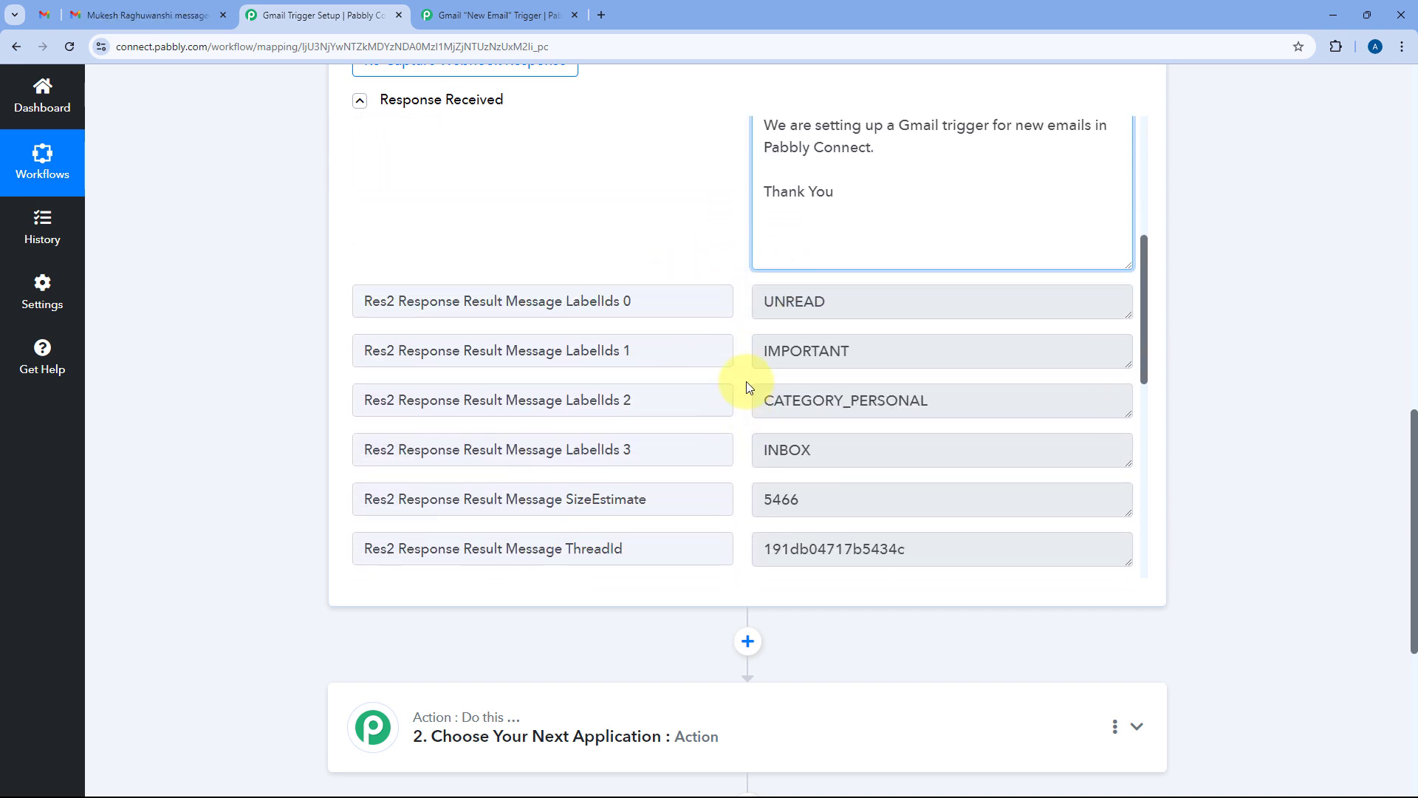
scroll(746, 381, "down", 3)
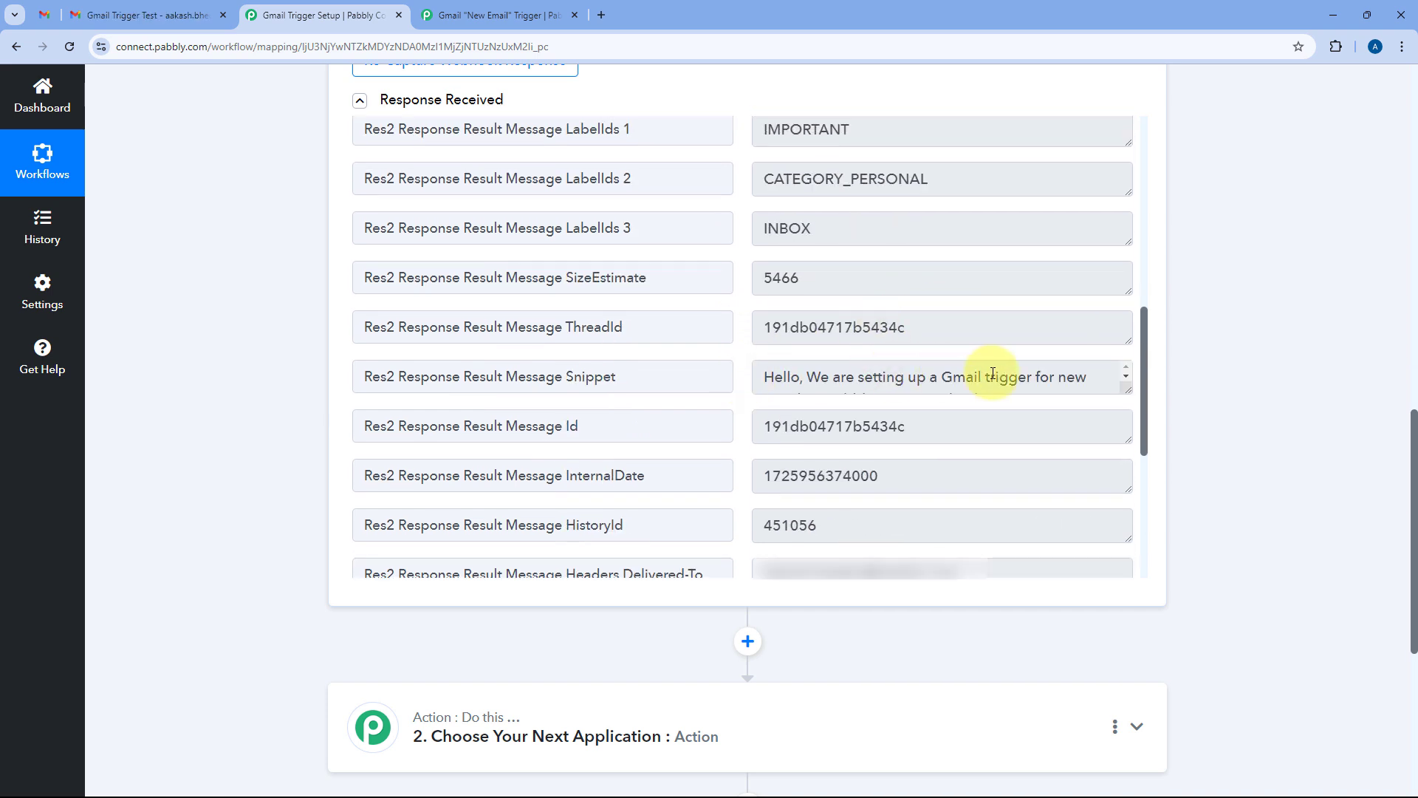
left_click_drag(1135, 392, 1129, 499)
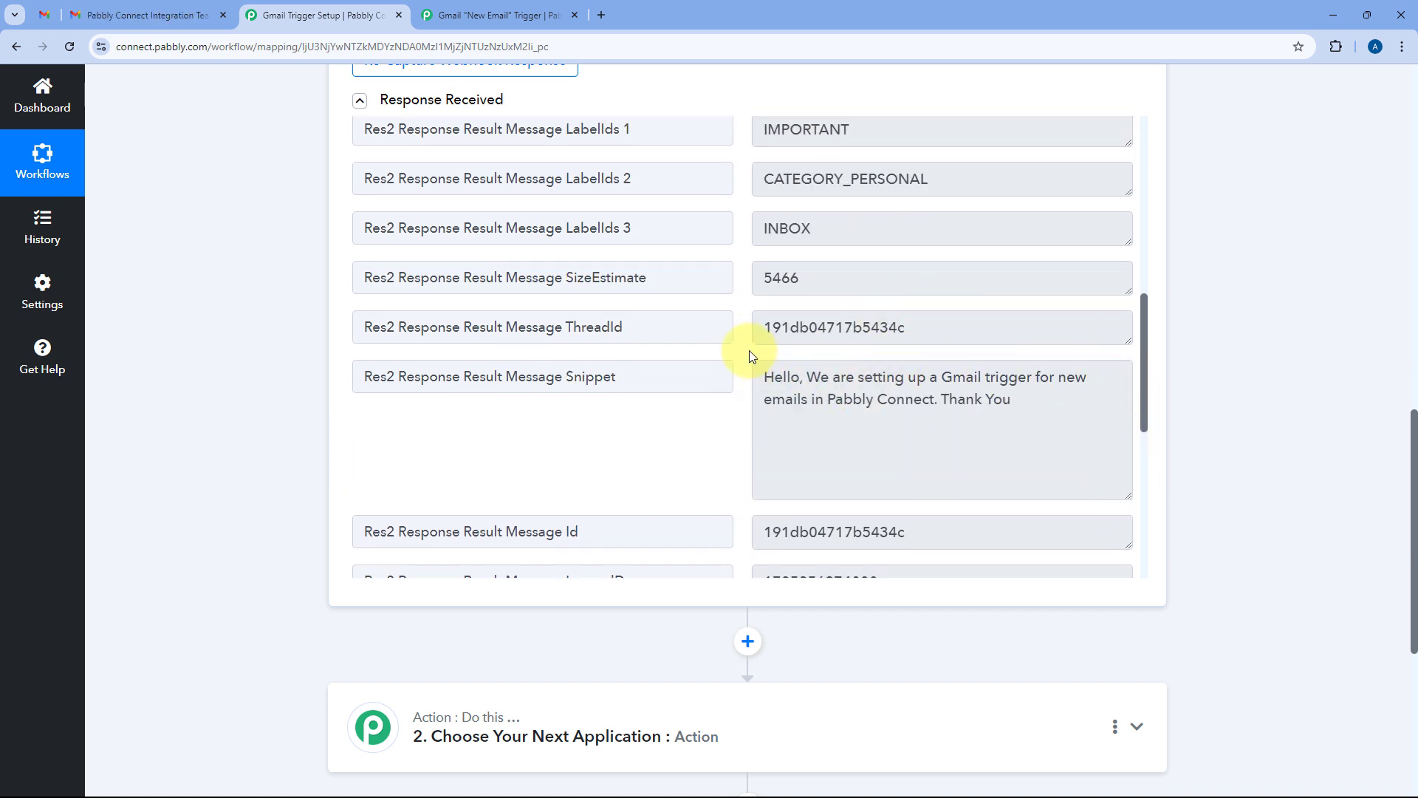
Step: Examine the Headers Delivered-To, From and Date values in the captured response
scroll(746, 351, "down", 4)
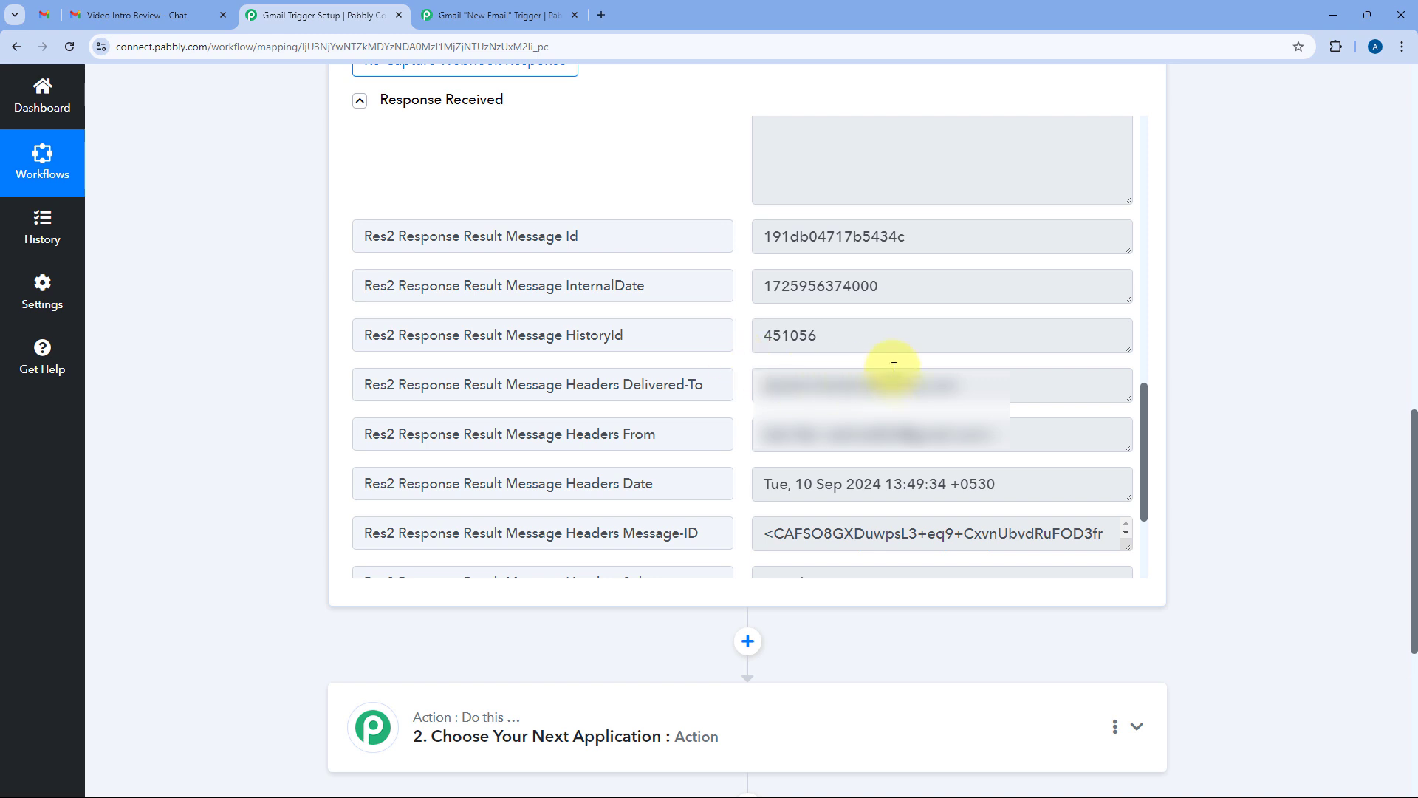
left_click_drag(766, 384, 966, 387)
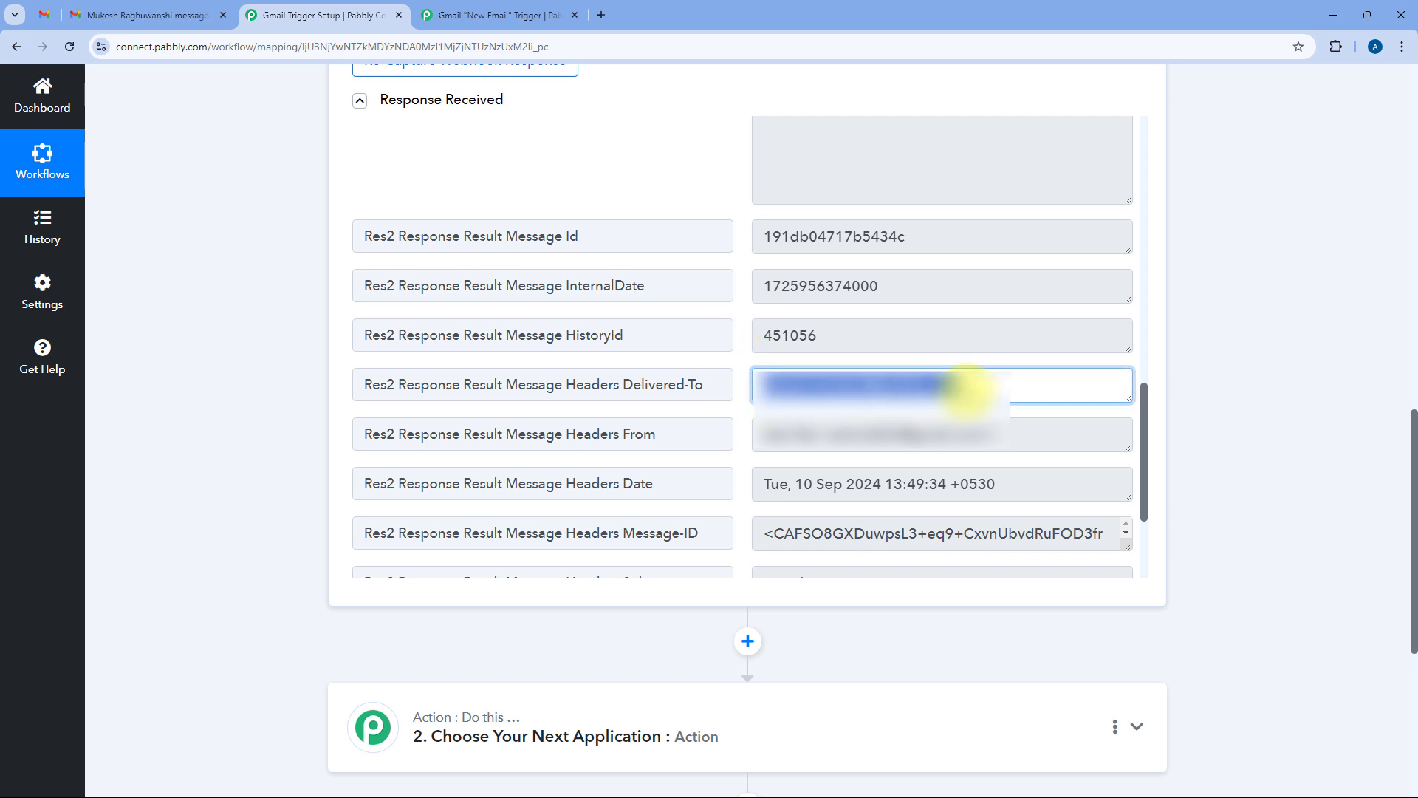
left_click(966, 388)
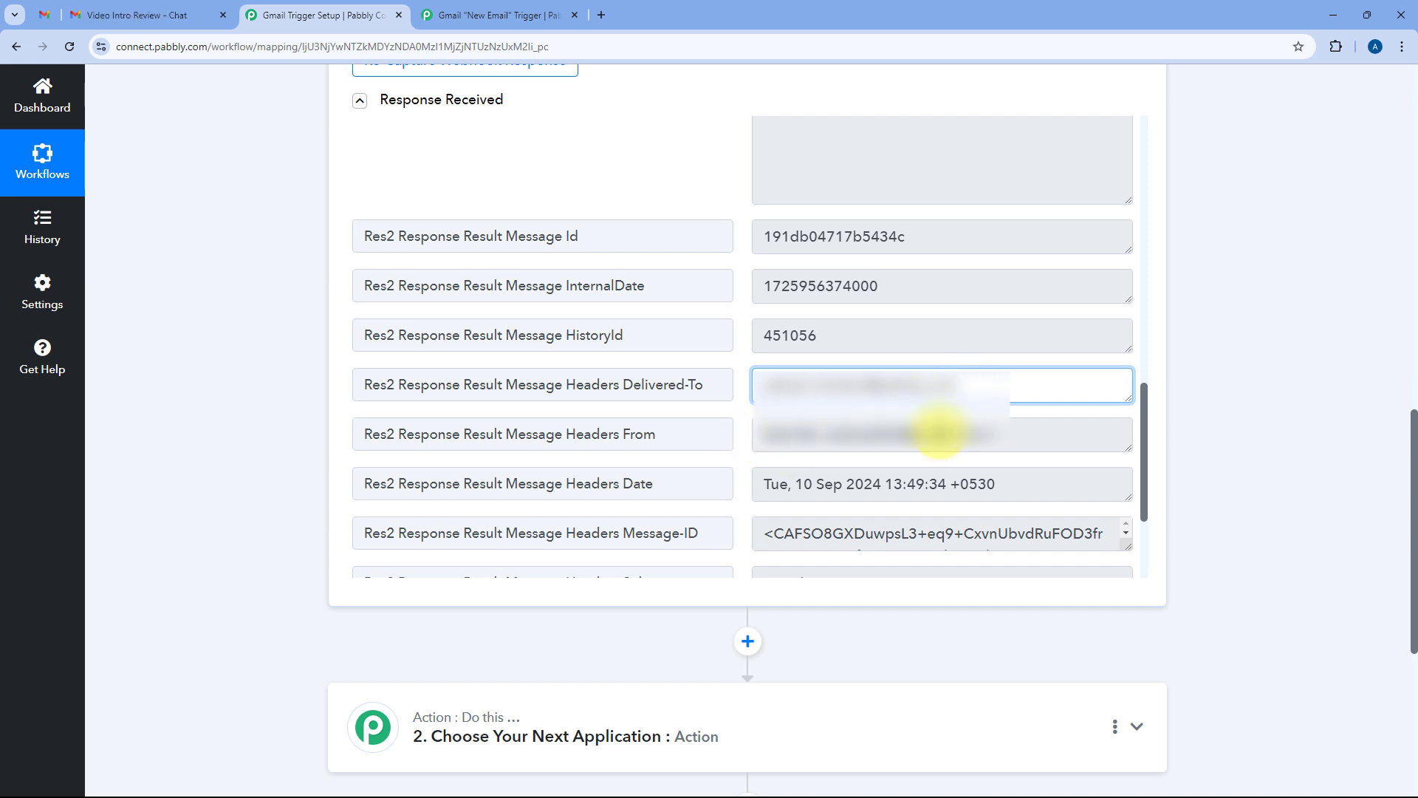
left_click(729, 410)
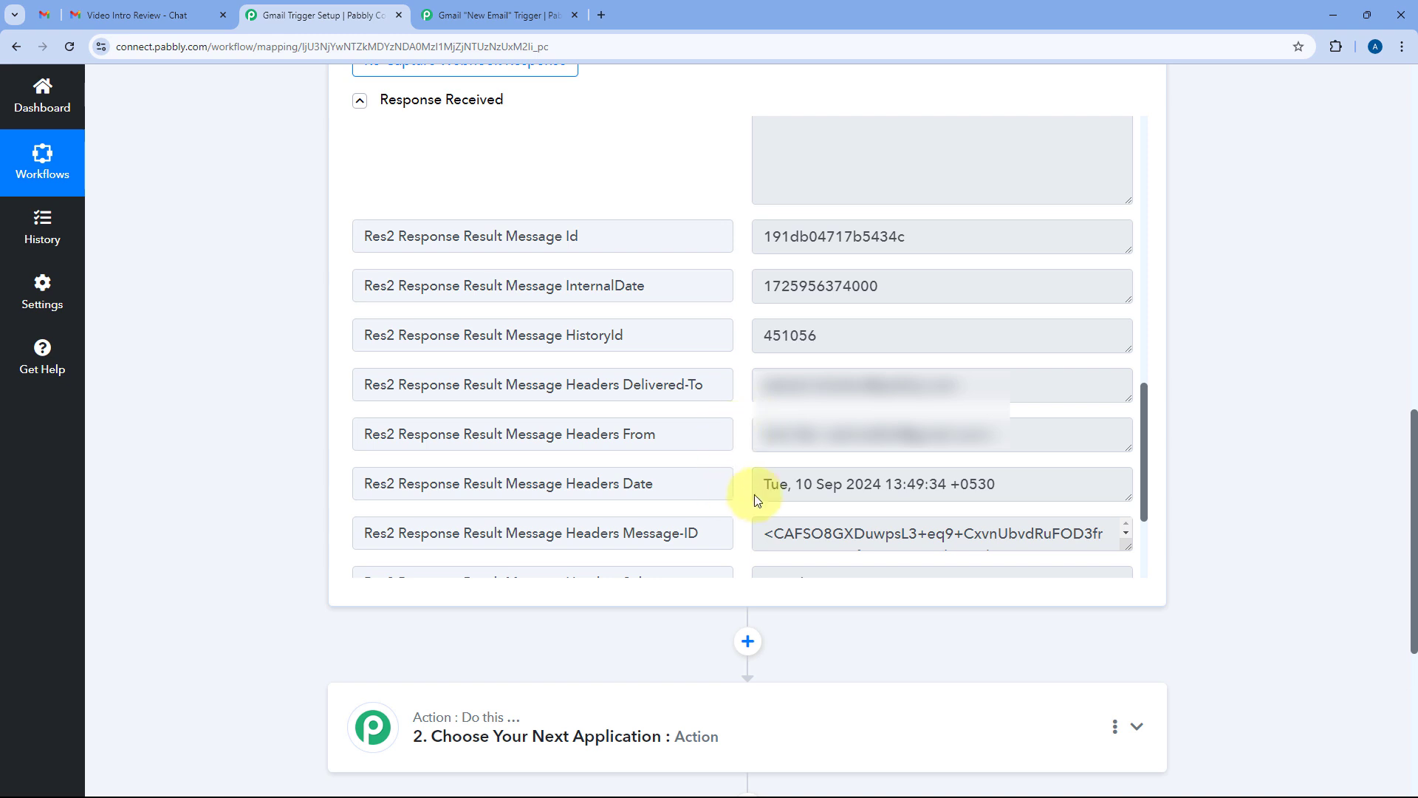
left_click_drag(763, 484, 1006, 481)
left_click(737, 412)
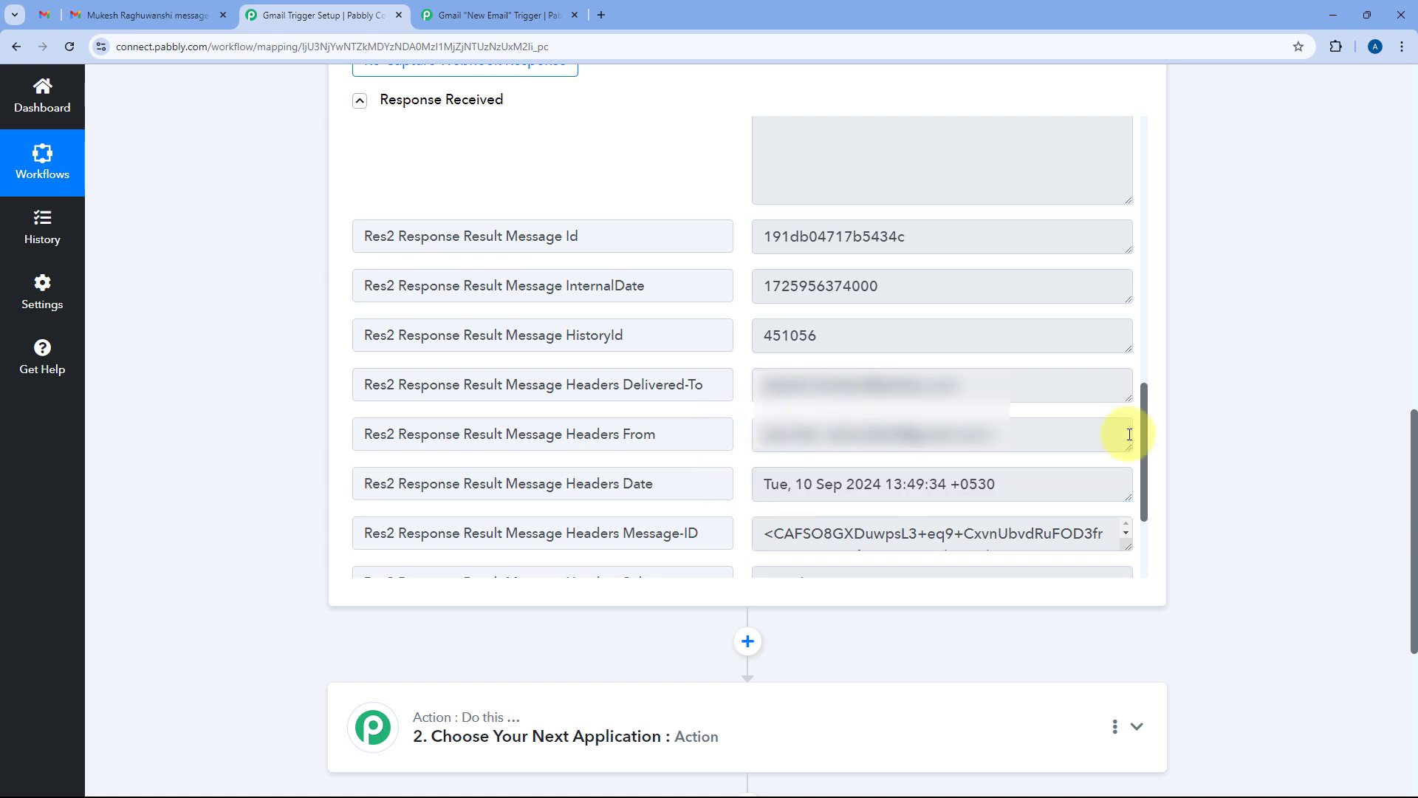
Step: Check the Res2 Response Result Message Headers Subject value near the end of the captured response
left_click_drag(1145, 423, 1146, 553)
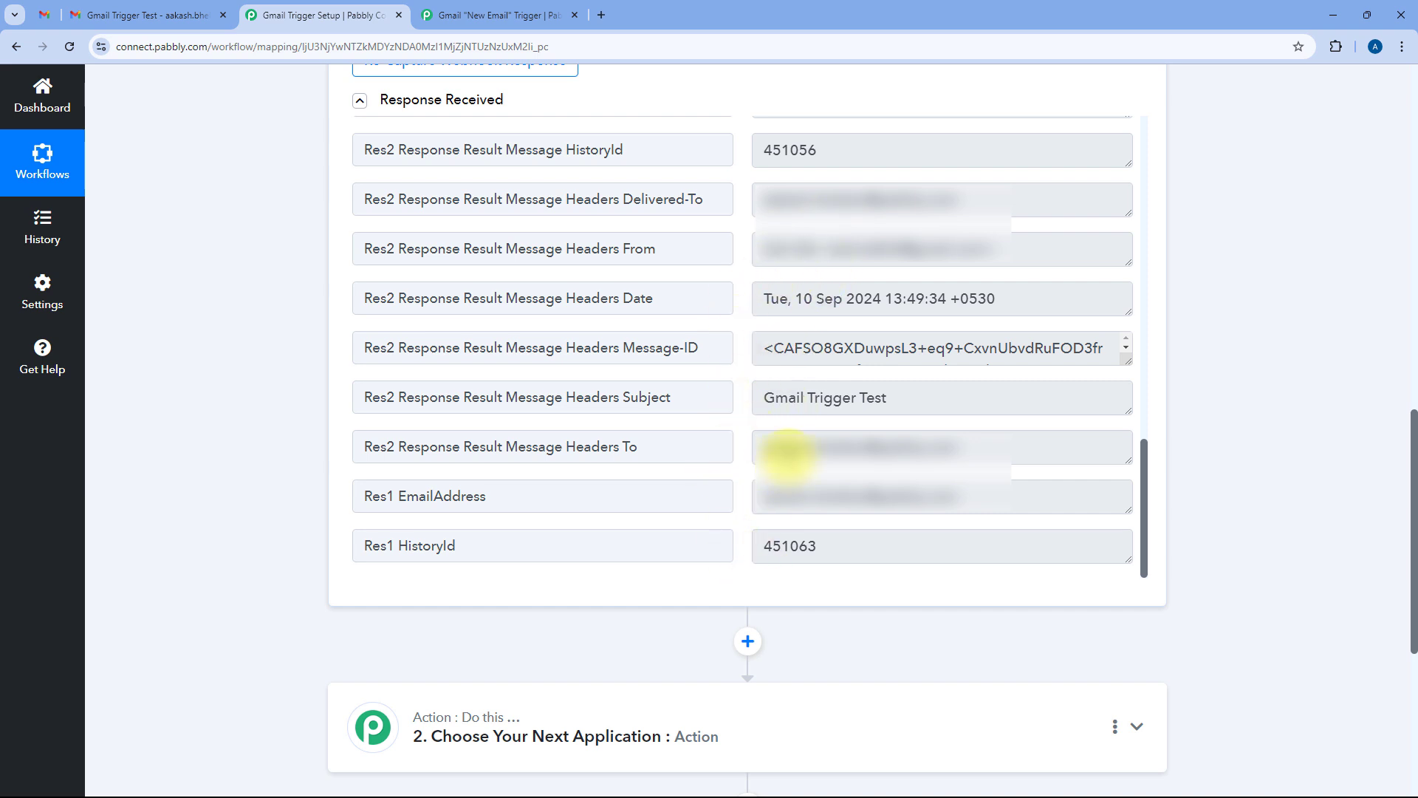
left_click(896, 406)
left_click_drag(896, 405, 746, 401)
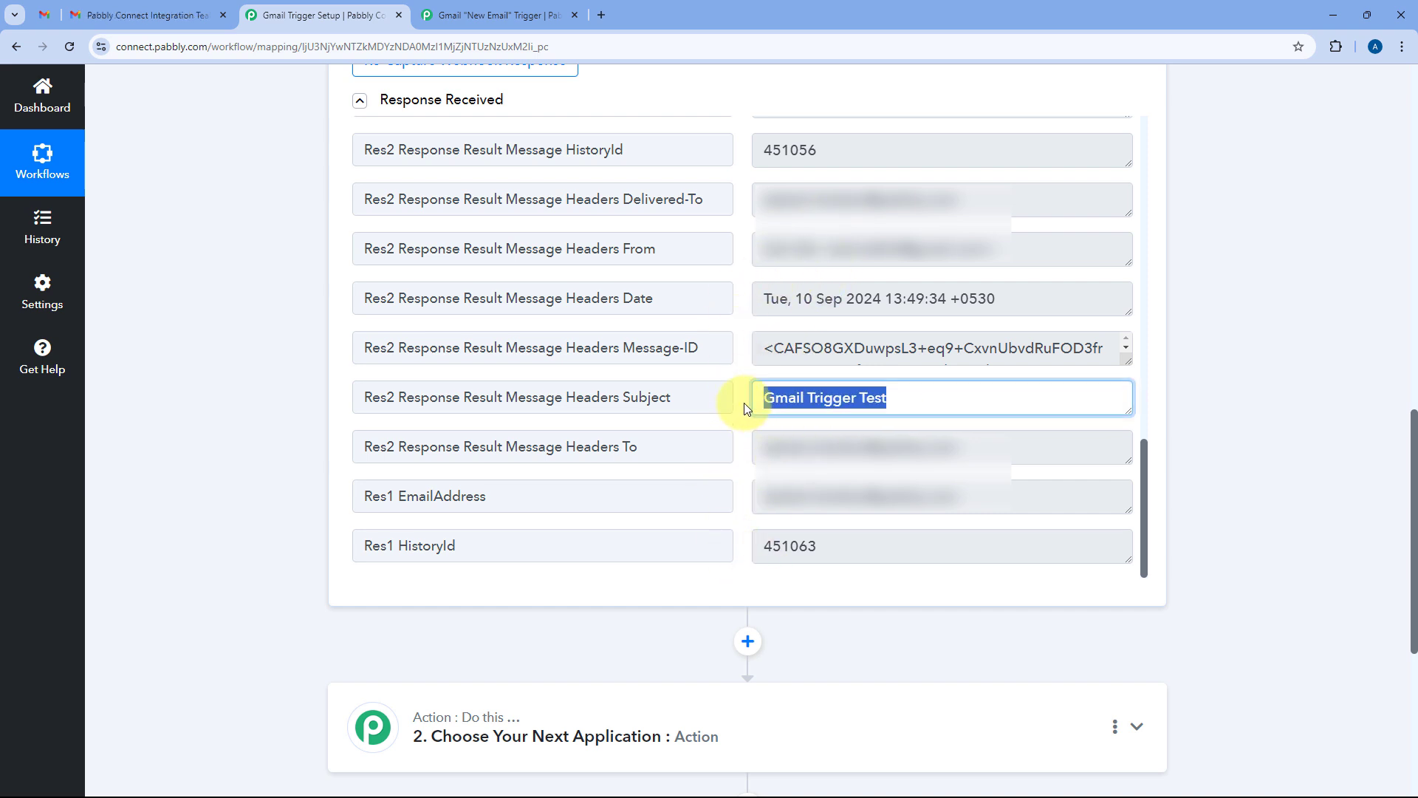
left_click(742, 328)
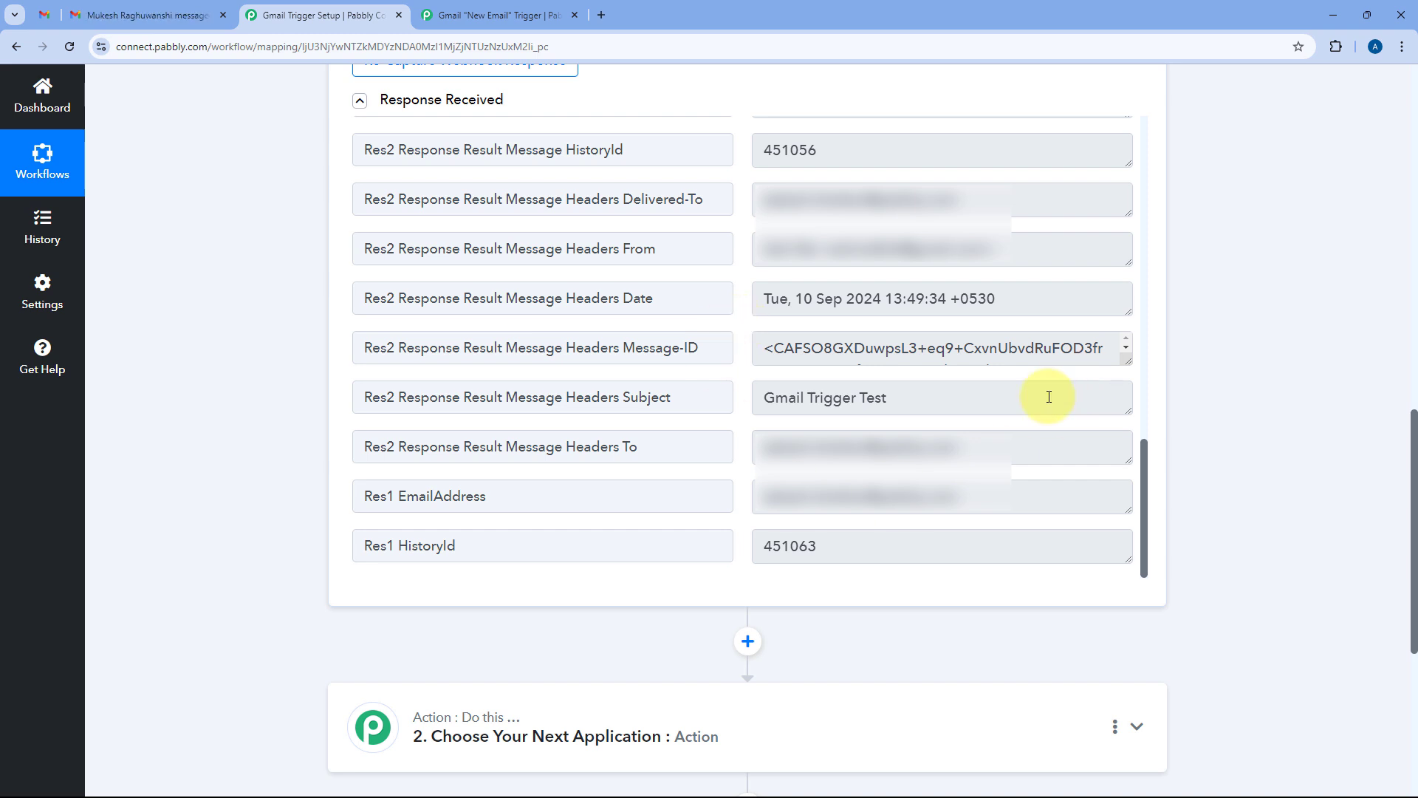
Step: Look back over the Gmail trigger settings, and find the forum guide's note on handling the SENT label
left_click_drag(1146, 468, 1145, 137)
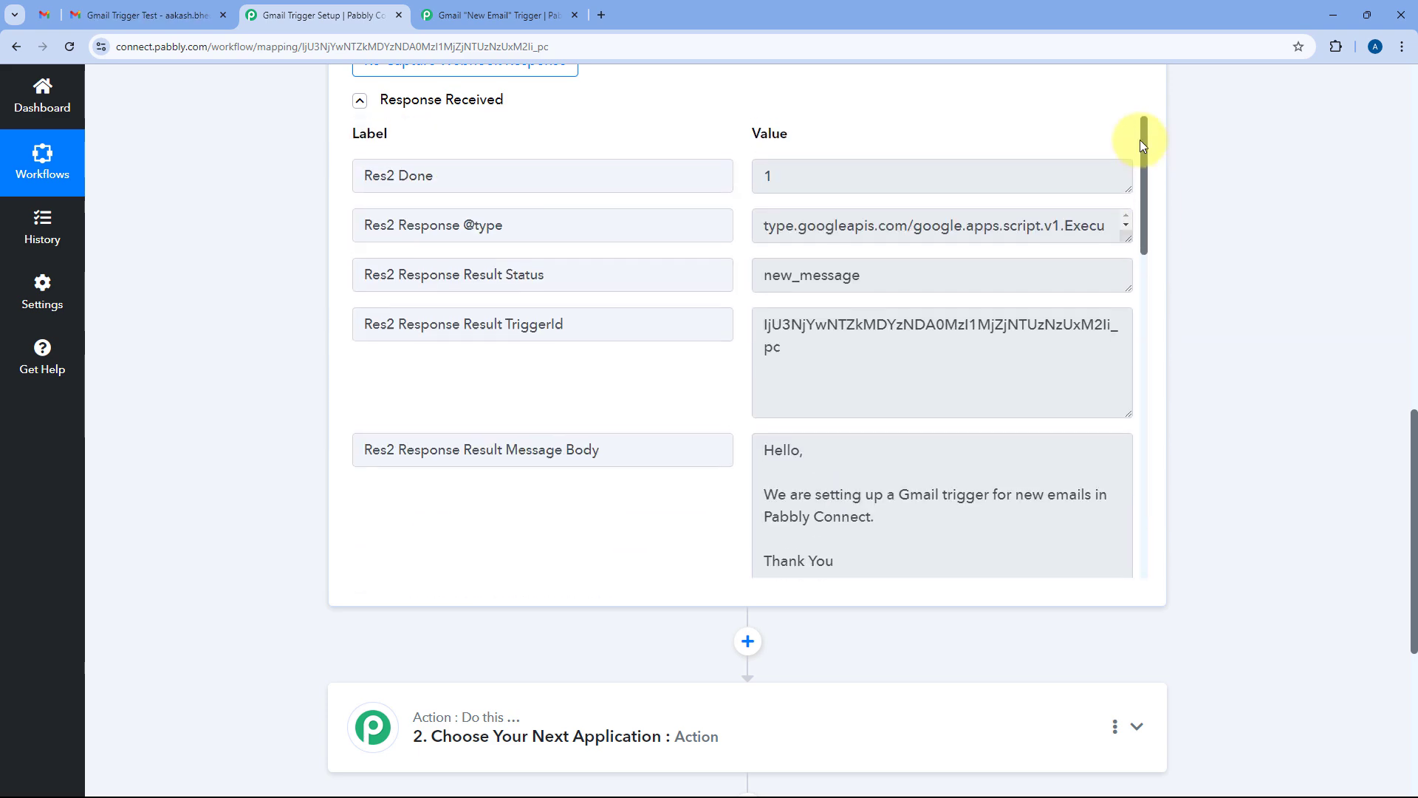
scroll(715, 299, "up", 8)
scroll(693, 399, "up", 2)
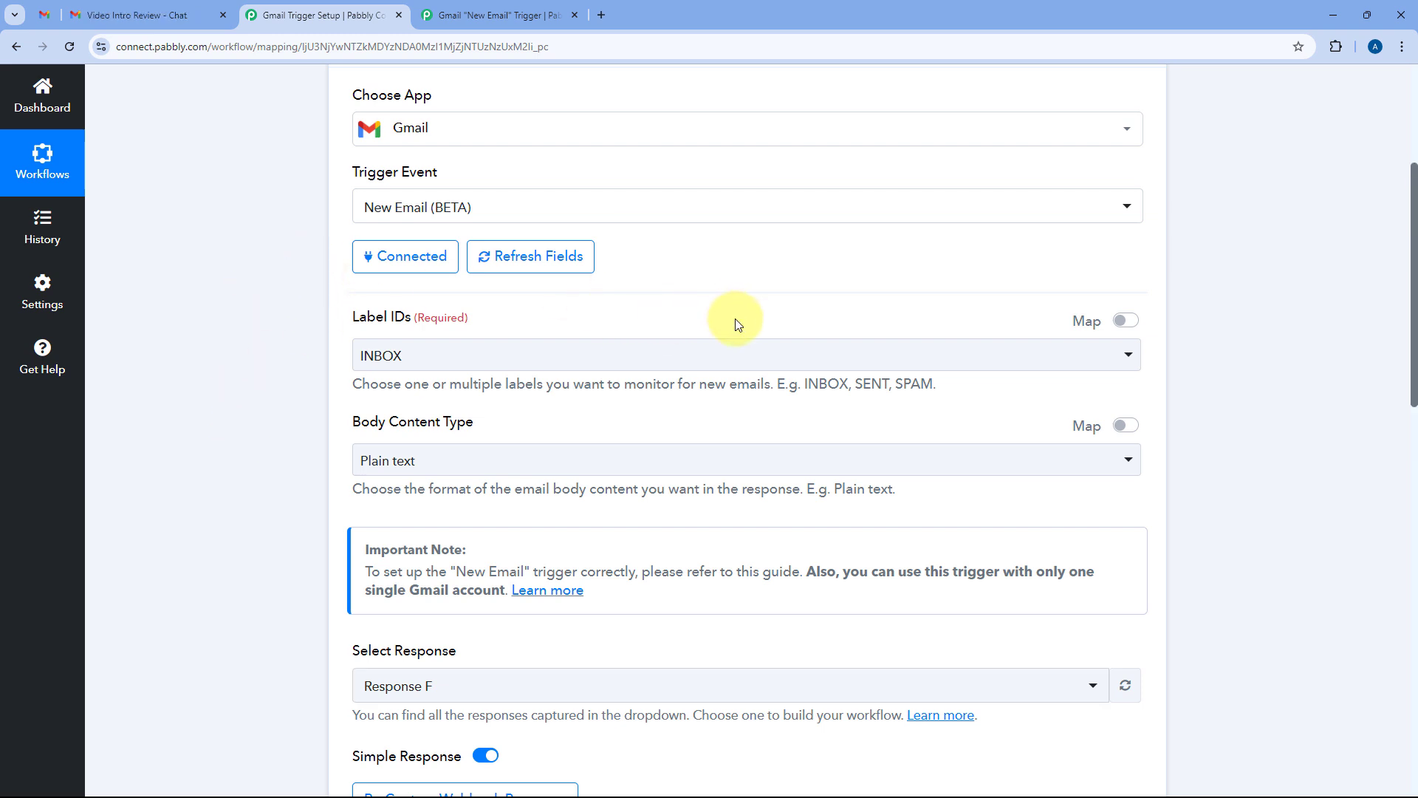
scroll(722, 321, "up", 2)
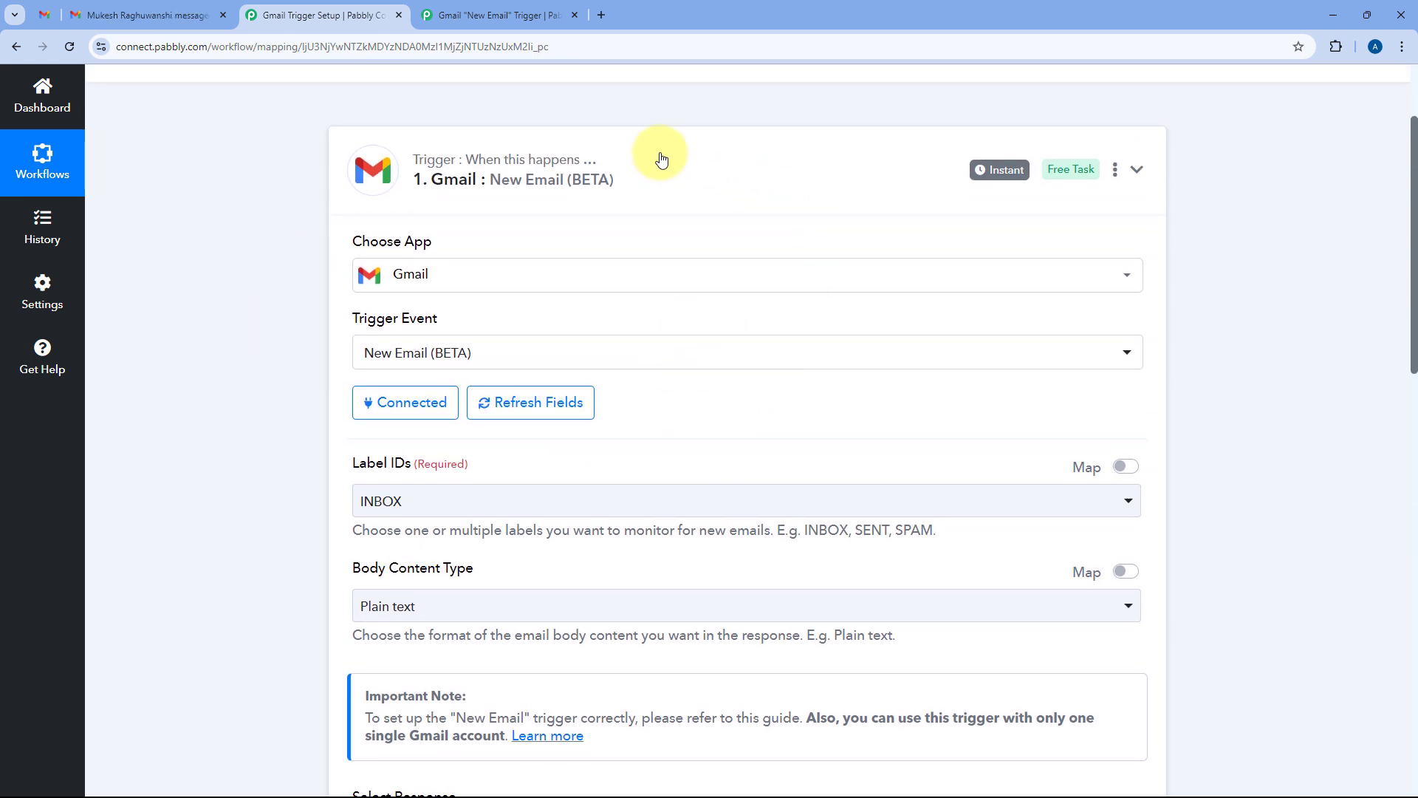
left_click(493, 16)
scroll(229, 336, "down", 3)
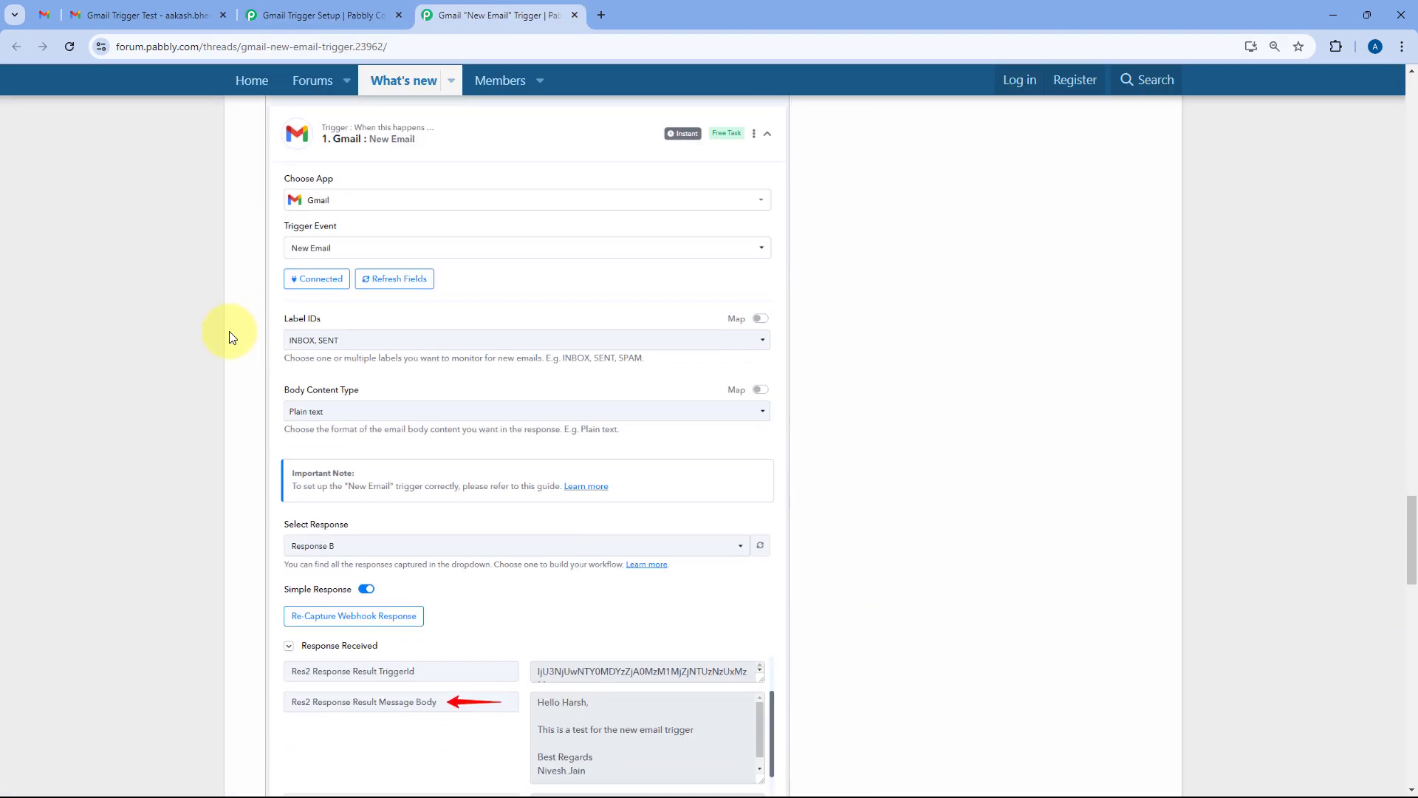
scroll(229, 337, "down", 9)
scroll(229, 340, "down", 1)
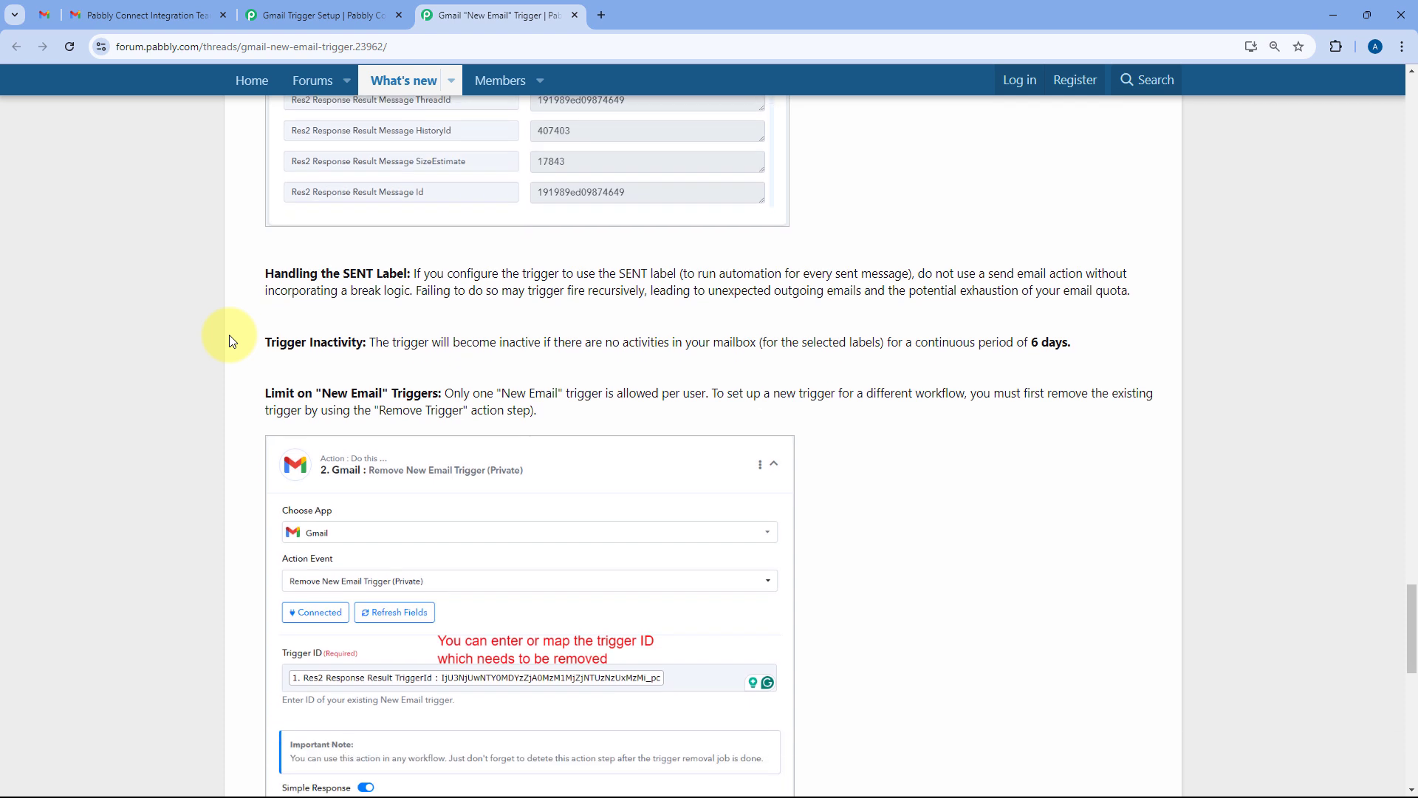
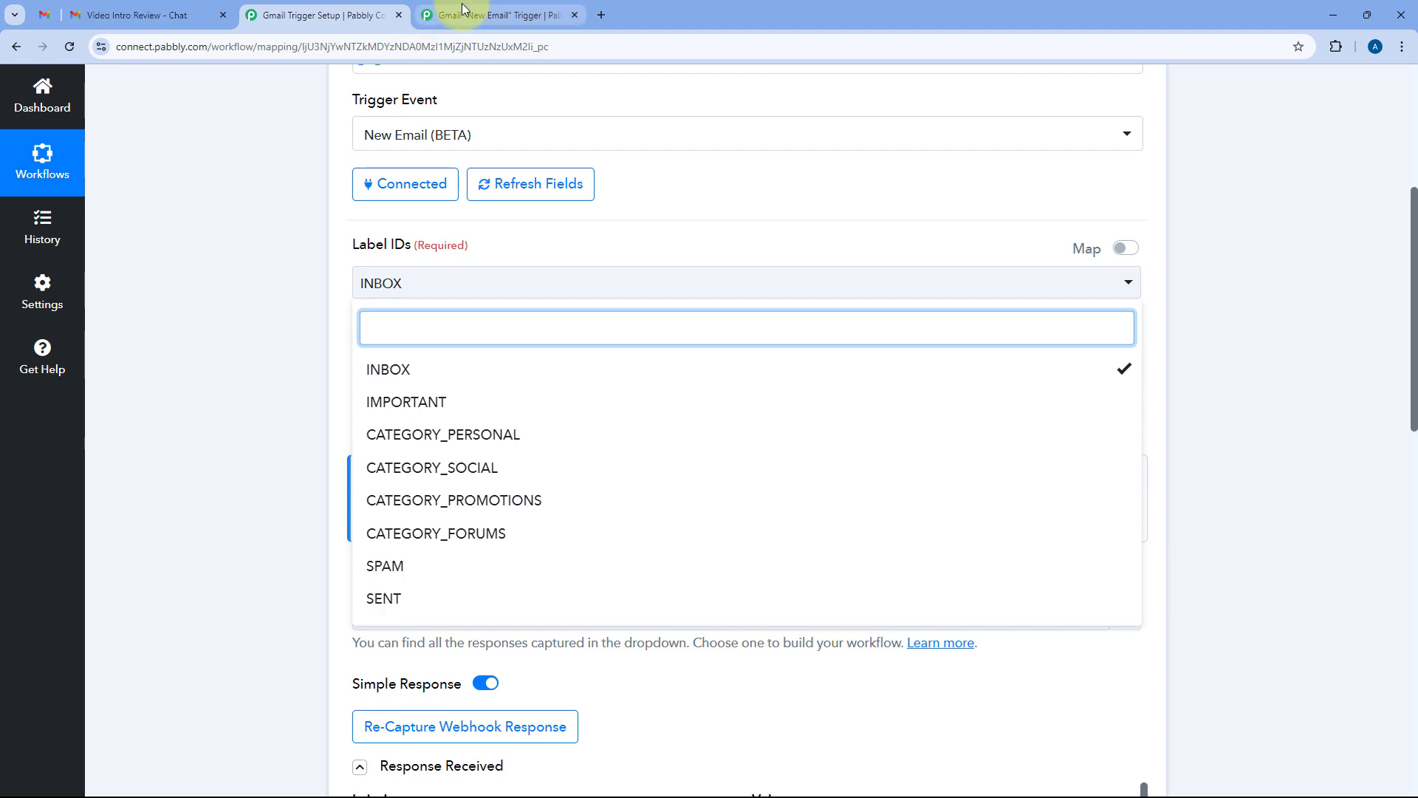
Step: Compare the guide's SENT label warning with the Label IDs options offered in the Gmail trigger
left_click(465, 13)
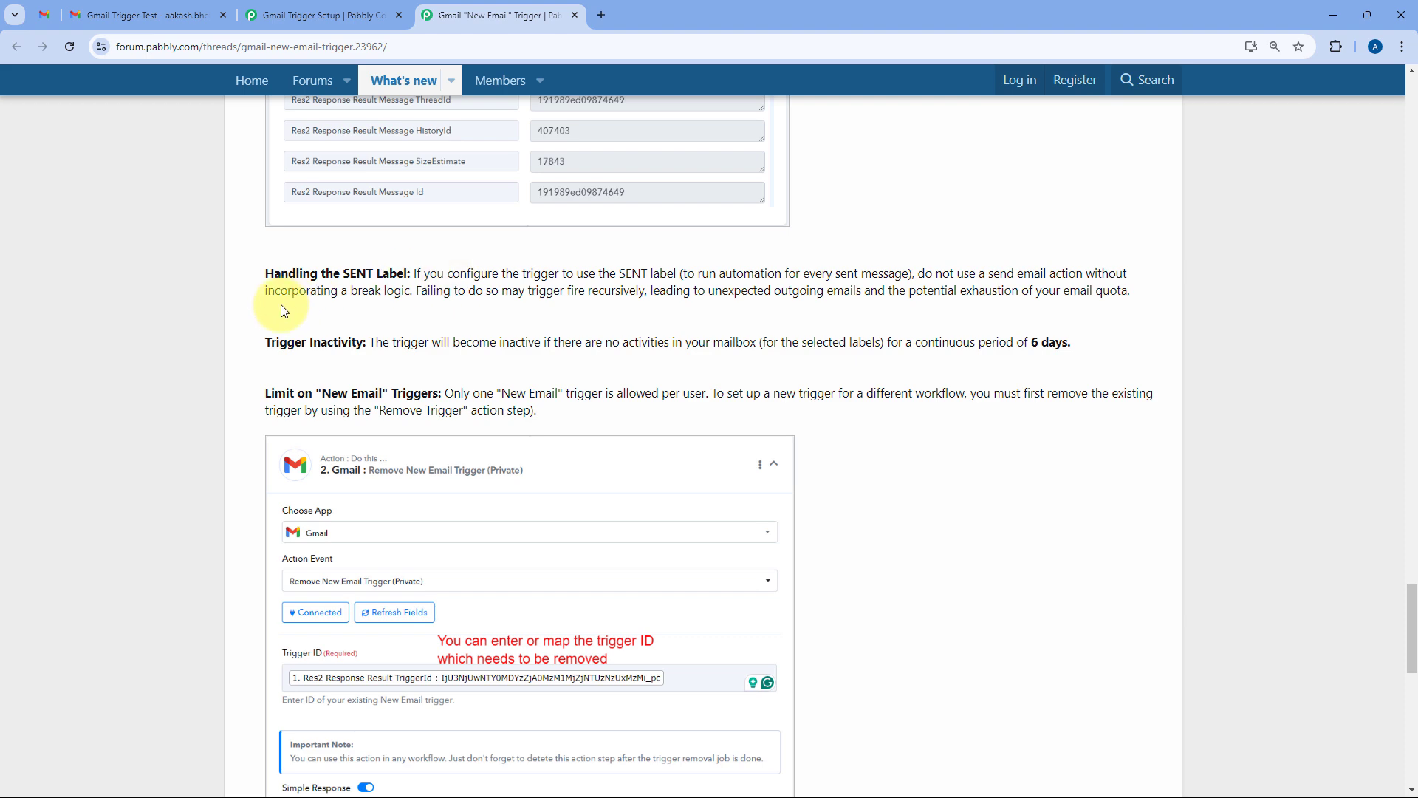
left_click(332, 13)
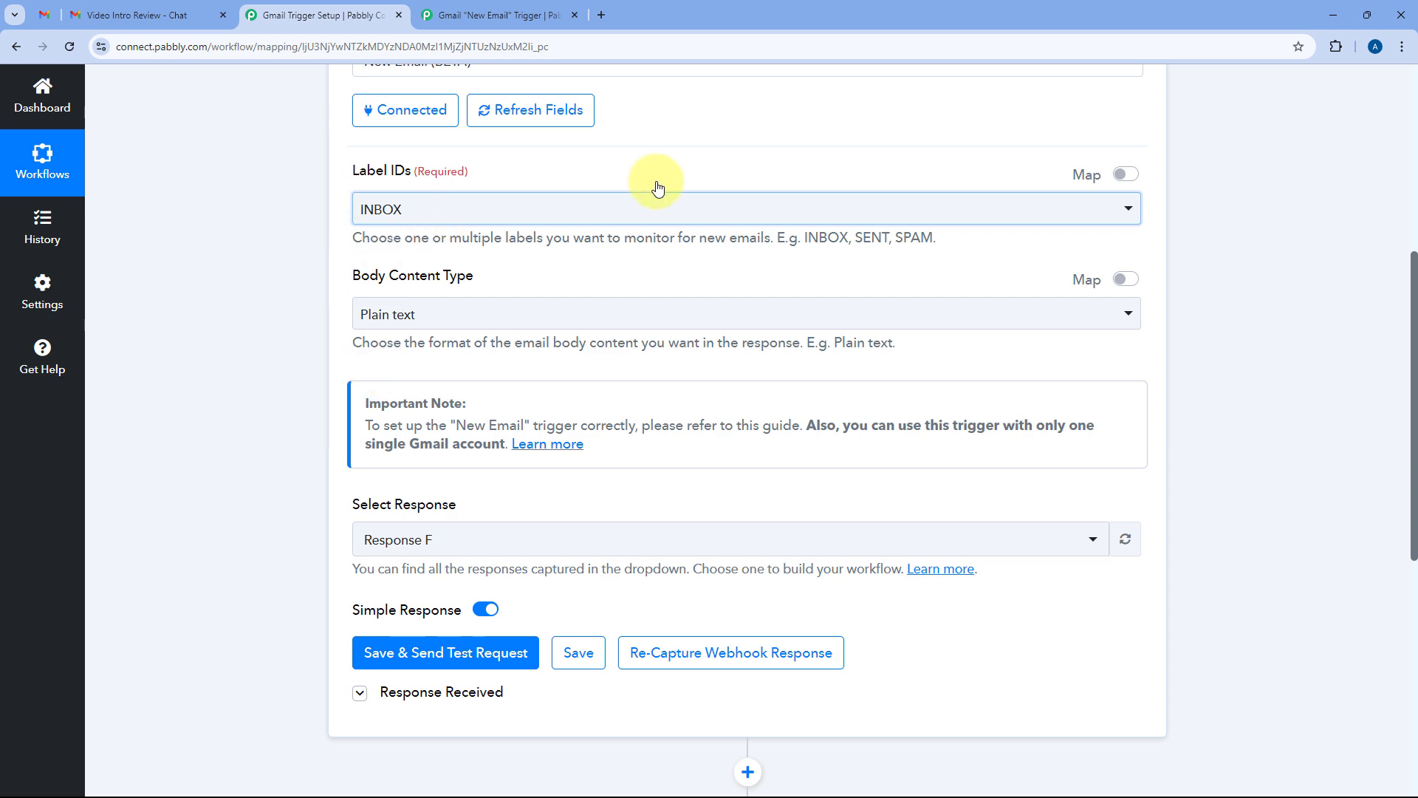
left_click(523, 9)
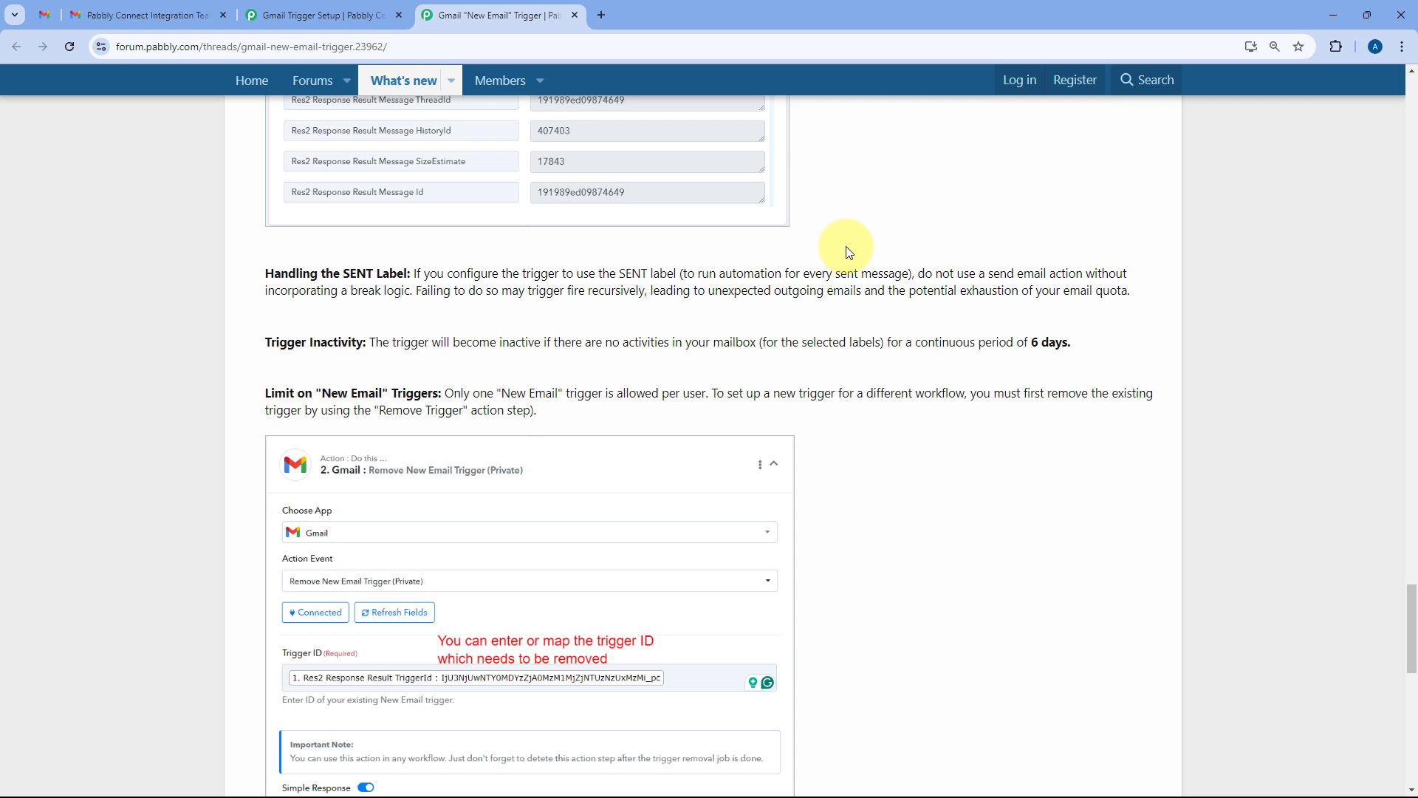
left_click(281, 15)
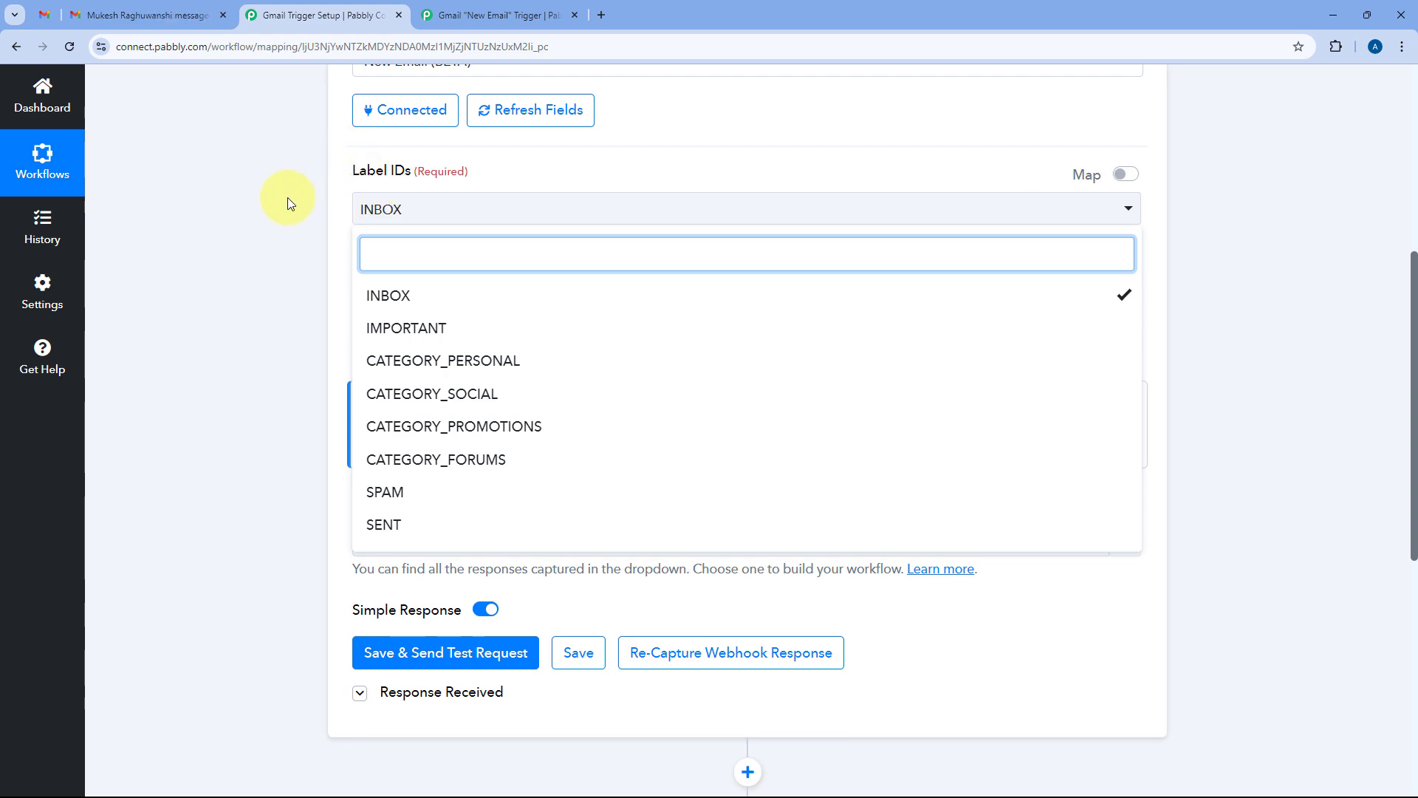
Step: Read the guide's Trigger Inactivity note against the workflow's Label IDs options, and close the options list without changing the selection
left_click(436, 16)
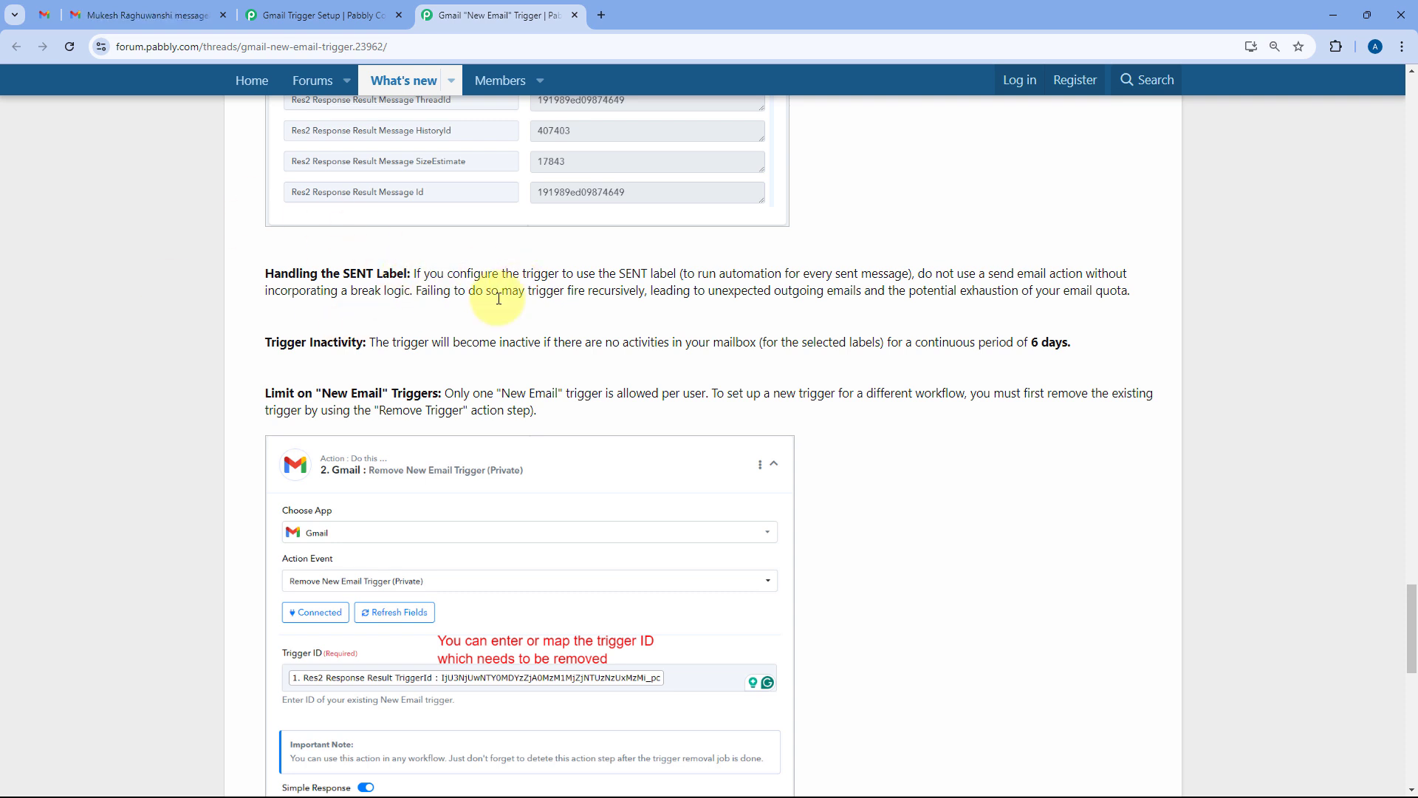
scroll(499, 299, "down", 1)
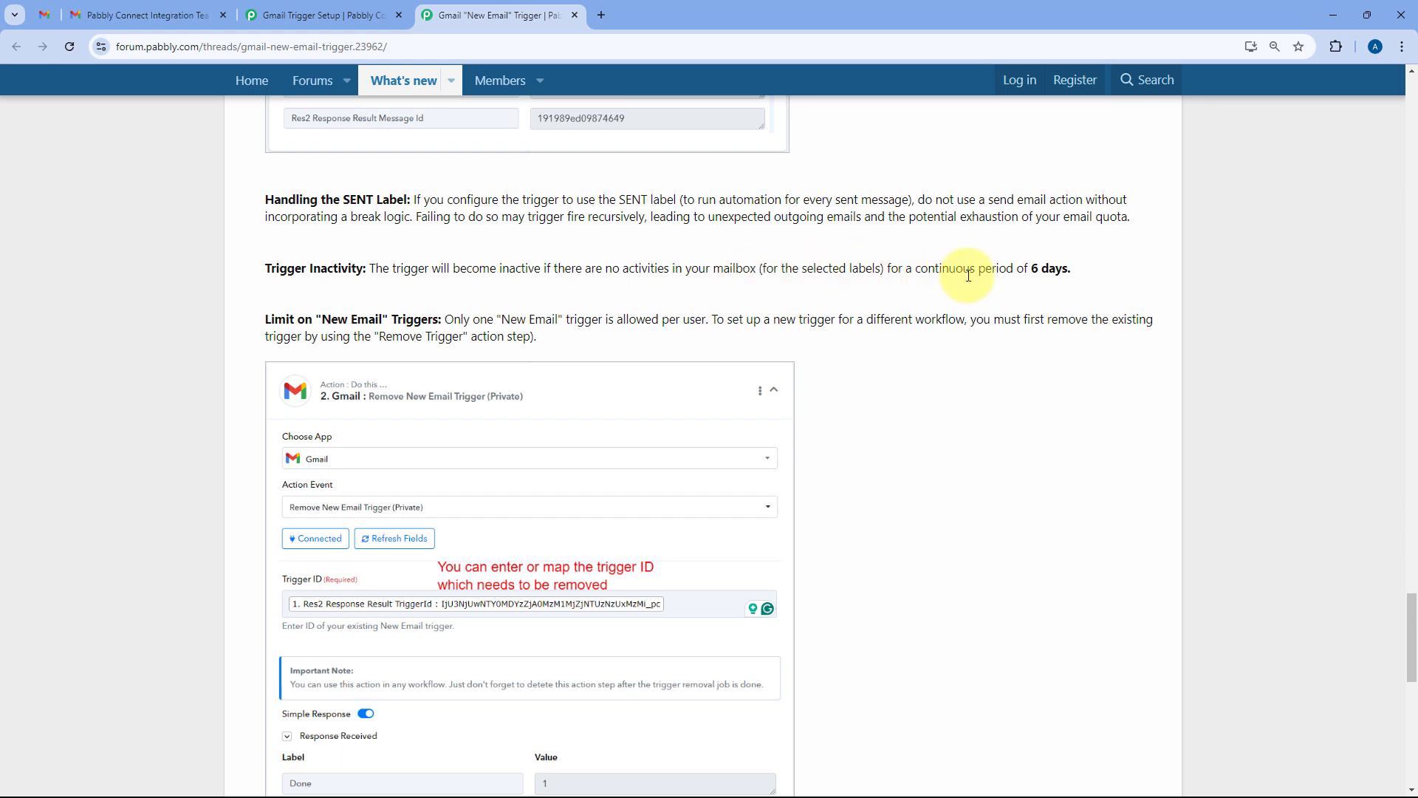
left_click(352, 14)
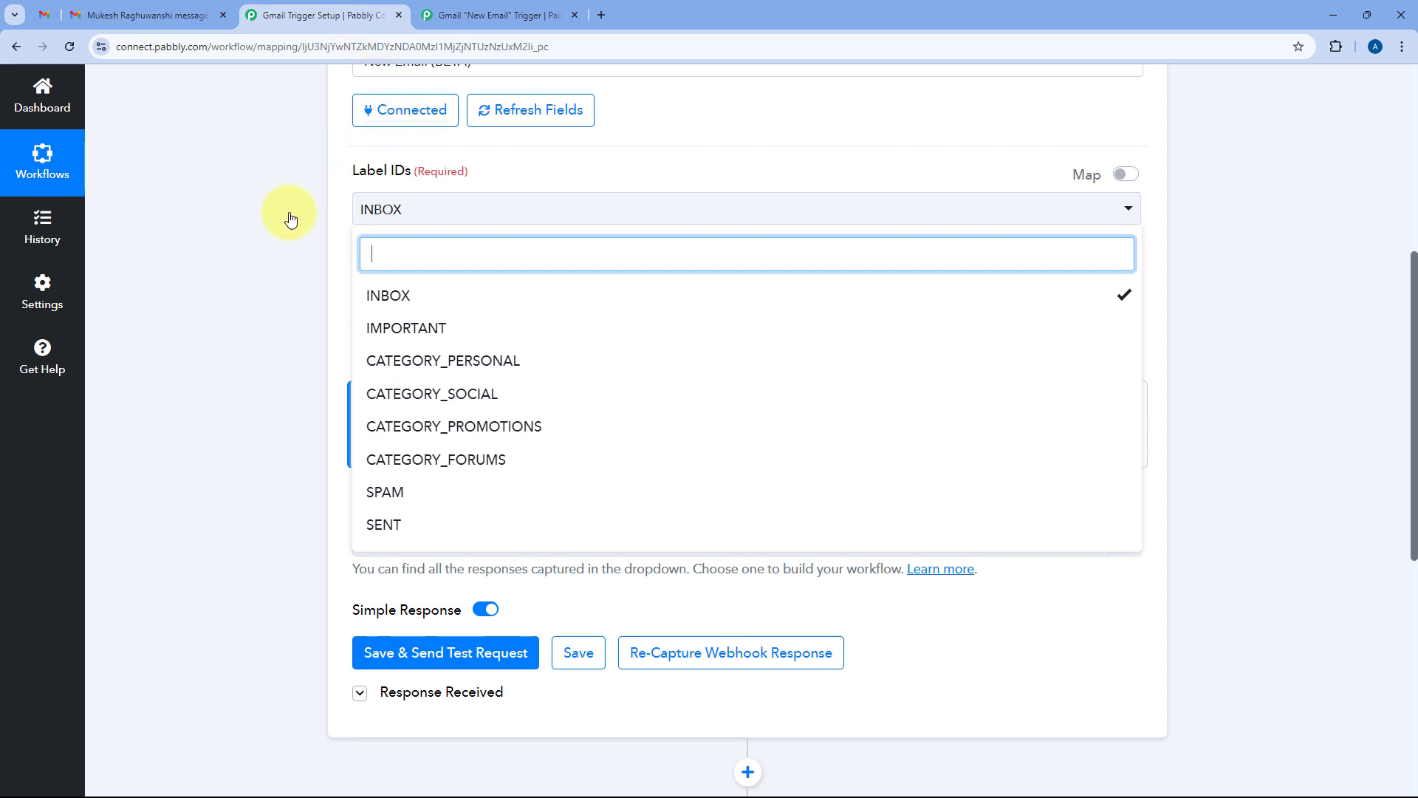
left_click(309, 226)
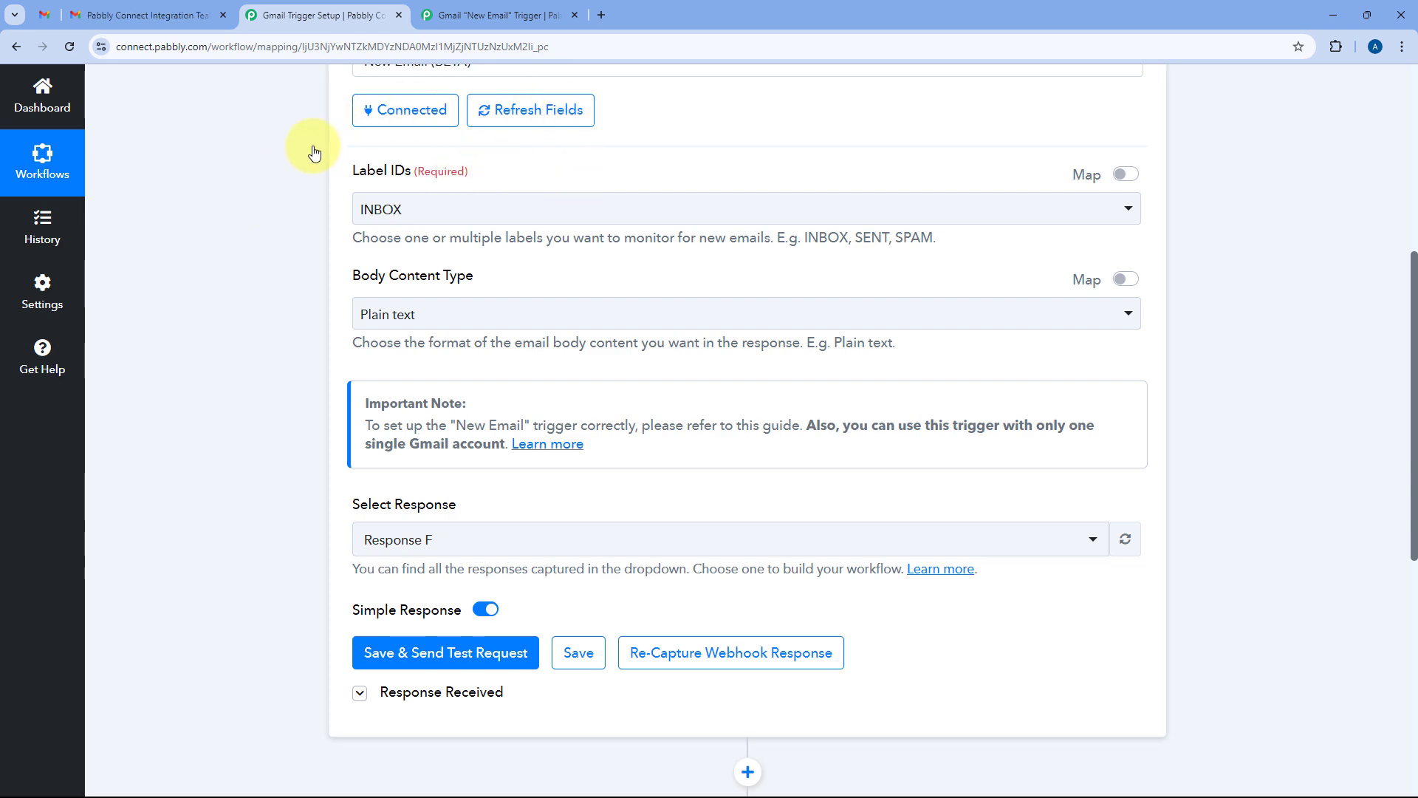
Step: Read the guide's section on the limit of "New Email" triggers and the Remove New Email Trigger action
left_click(497, 15)
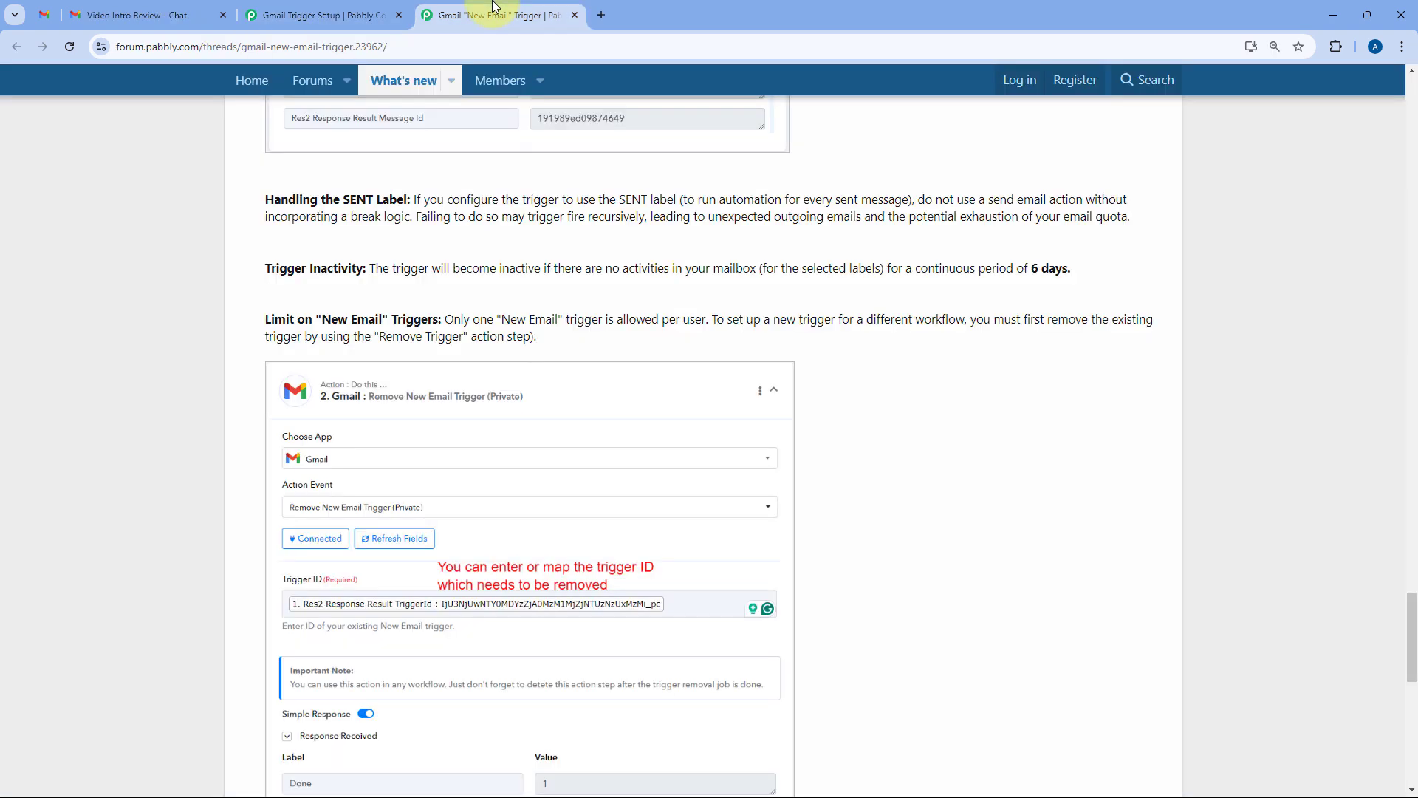
left_click(325, 15)
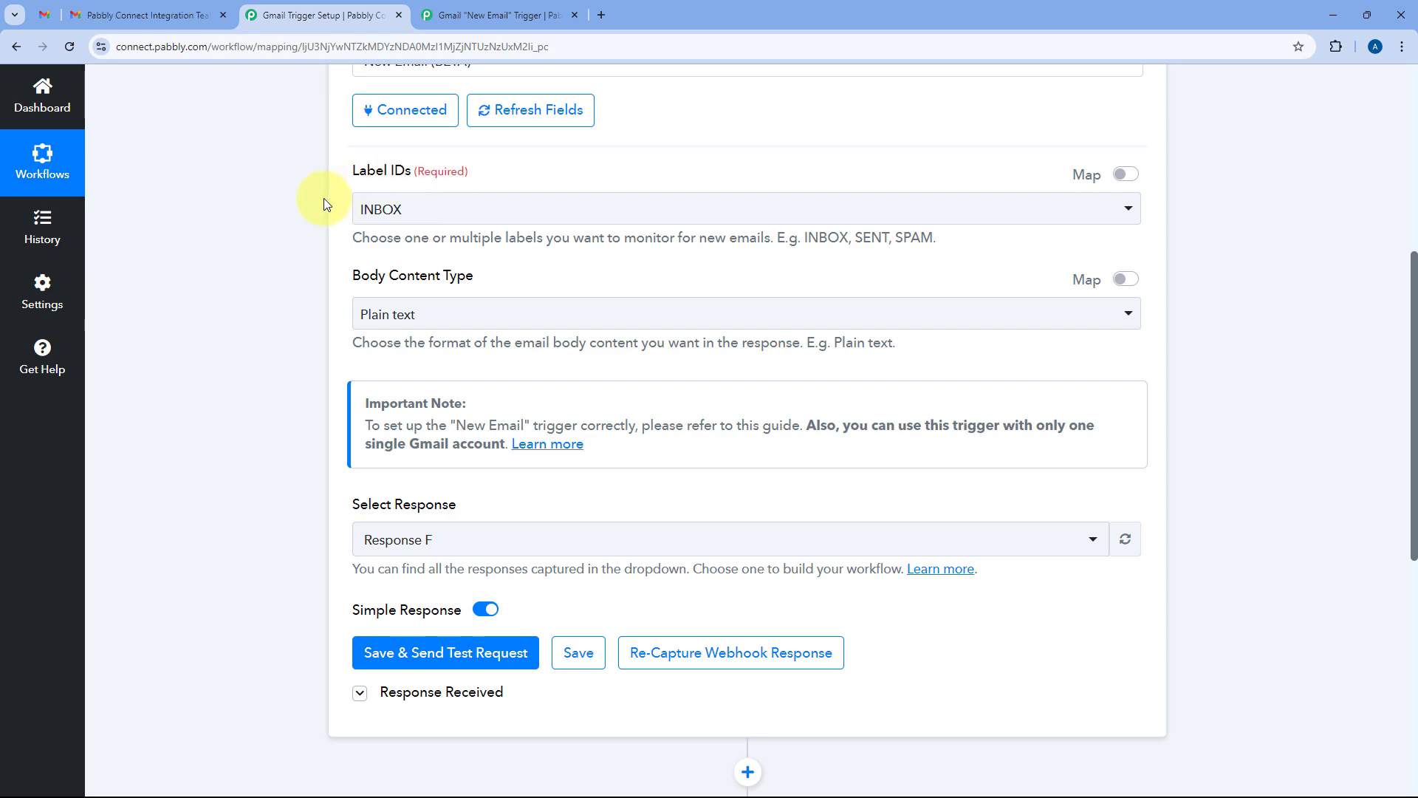
left_click(512, 13)
scroll(214, 278, "down", 1)
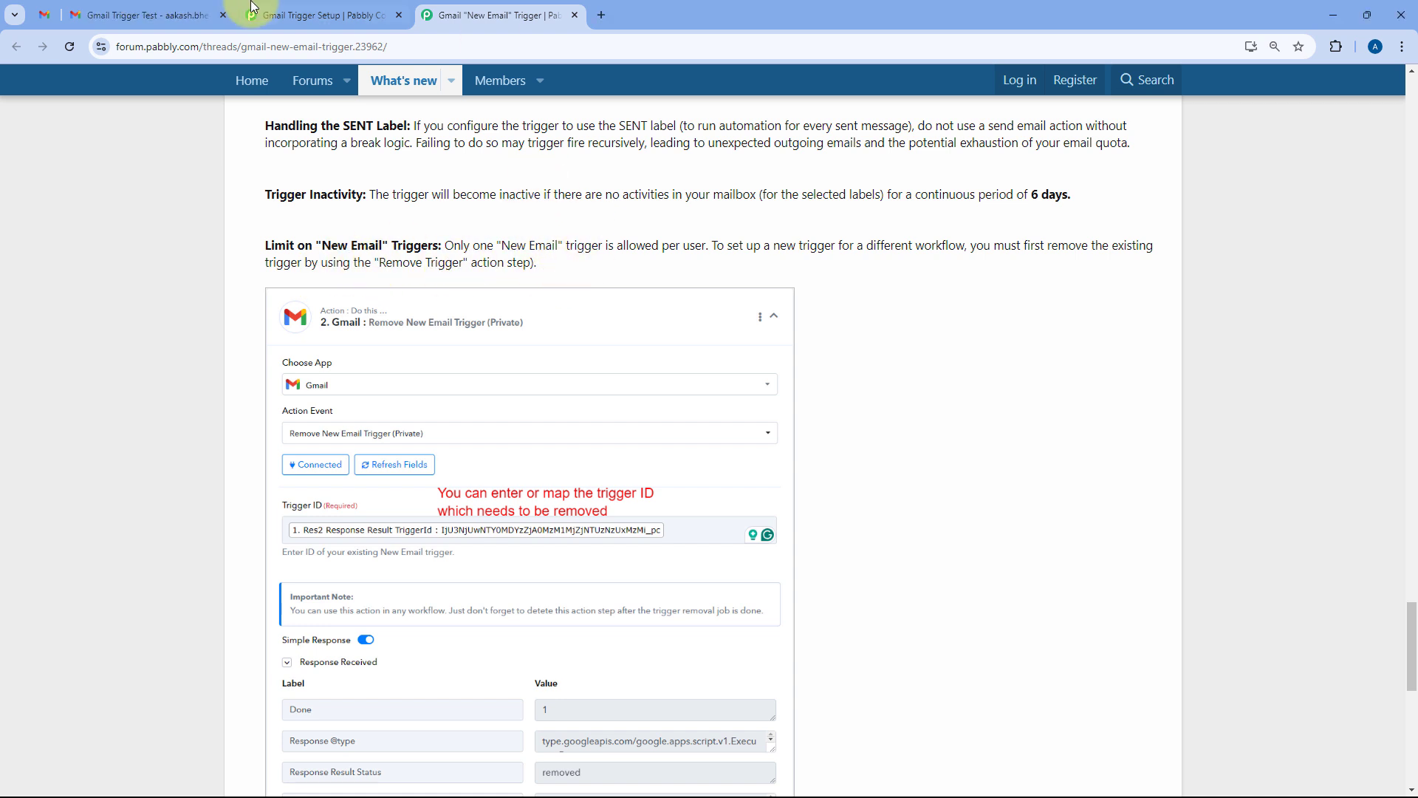
Step: Return to the Gmail Trigger Setup workflow and collapse the Gmail New Email (BETA) trigger step
left_click(292, 17)
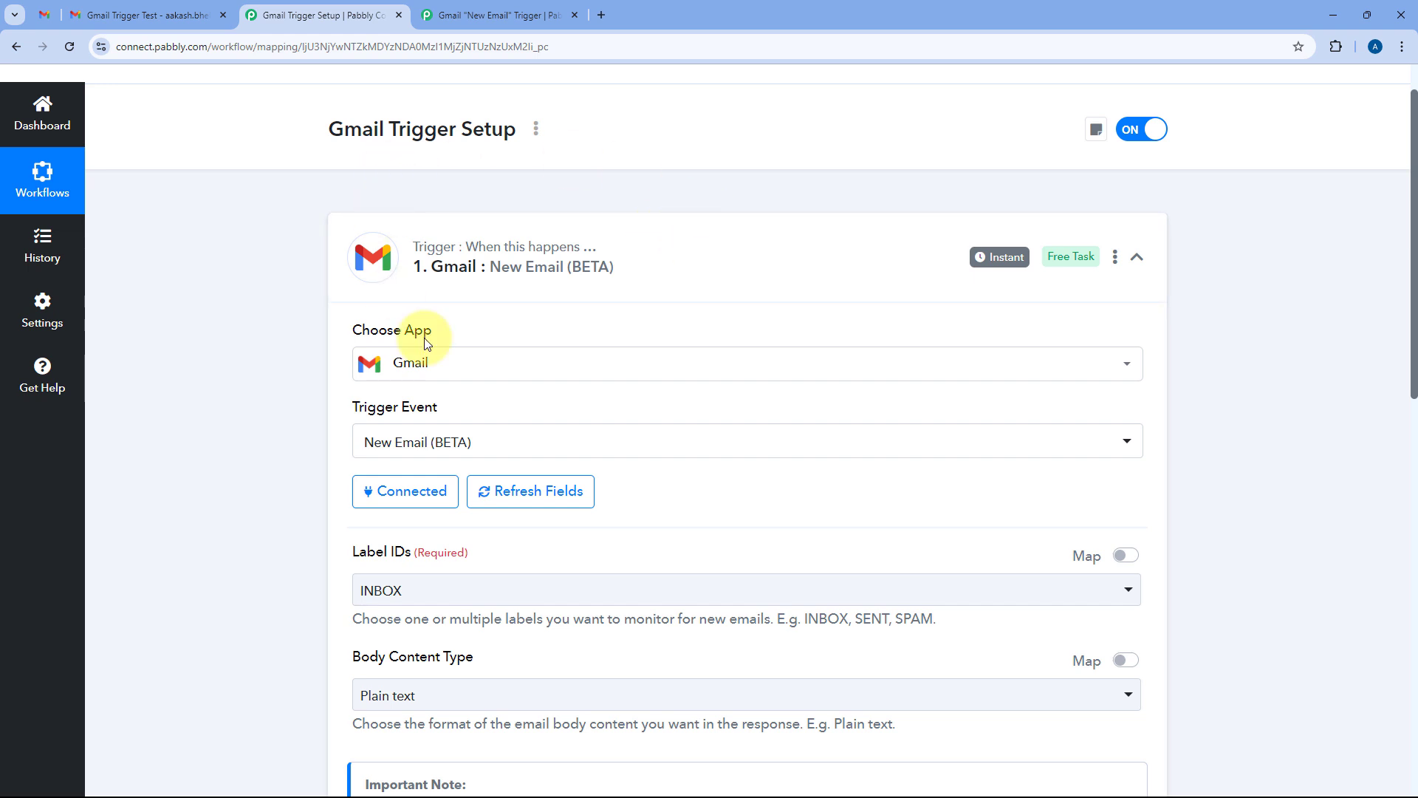
left_click(748, 245)
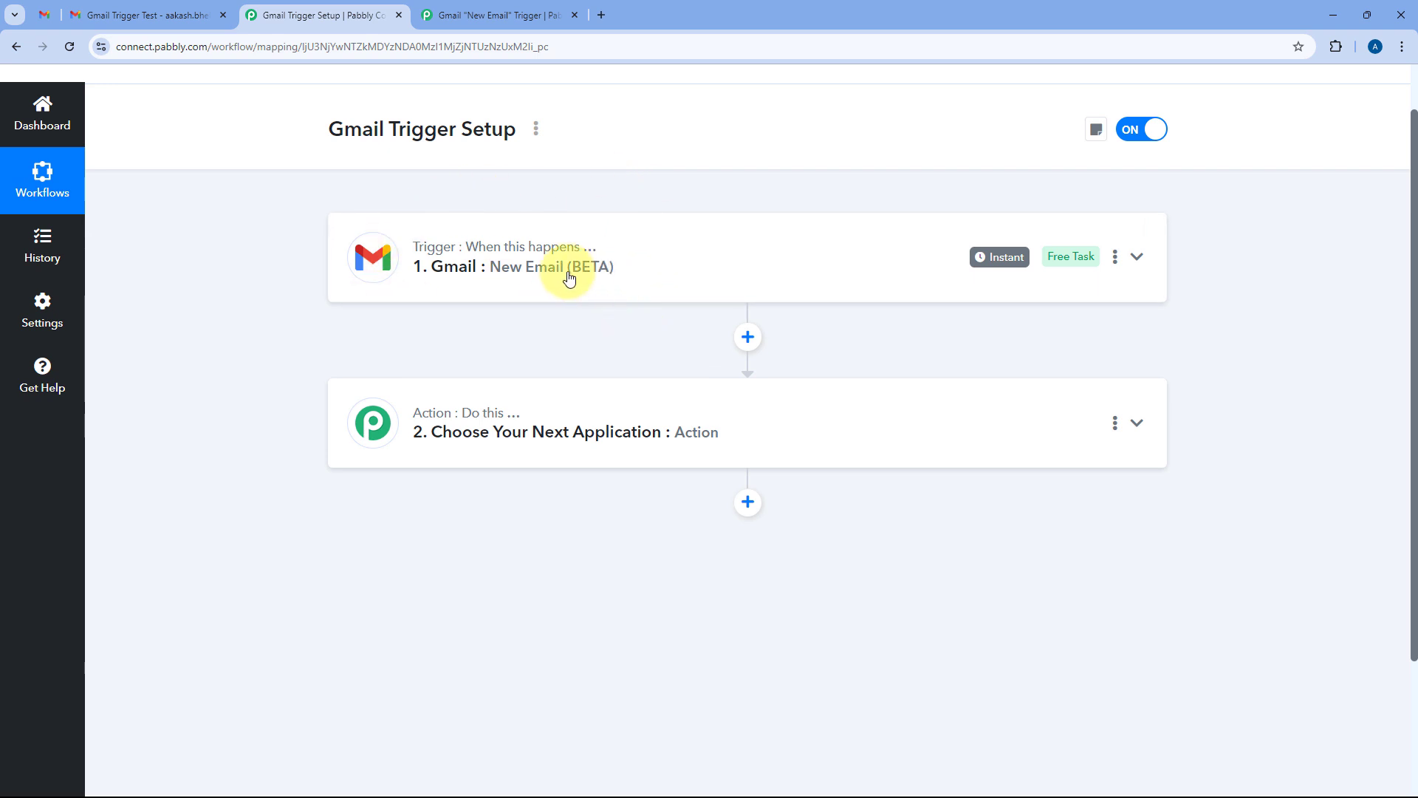
scroll(758, 213, "up", 1)
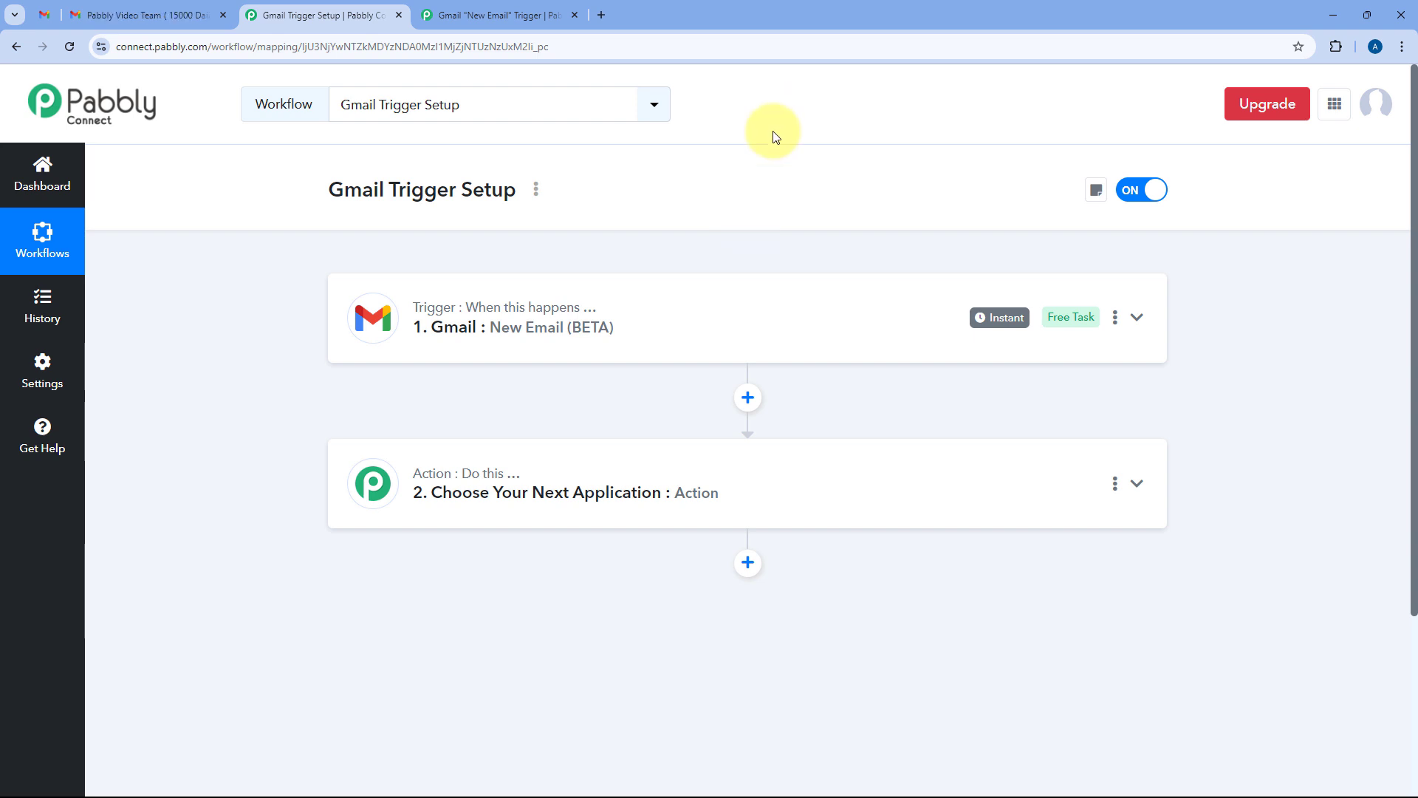
Step: Expand the second workflow step and choose Gmail as its action app
scroll(766, 185, "down", 2)
left_click(670, 323)
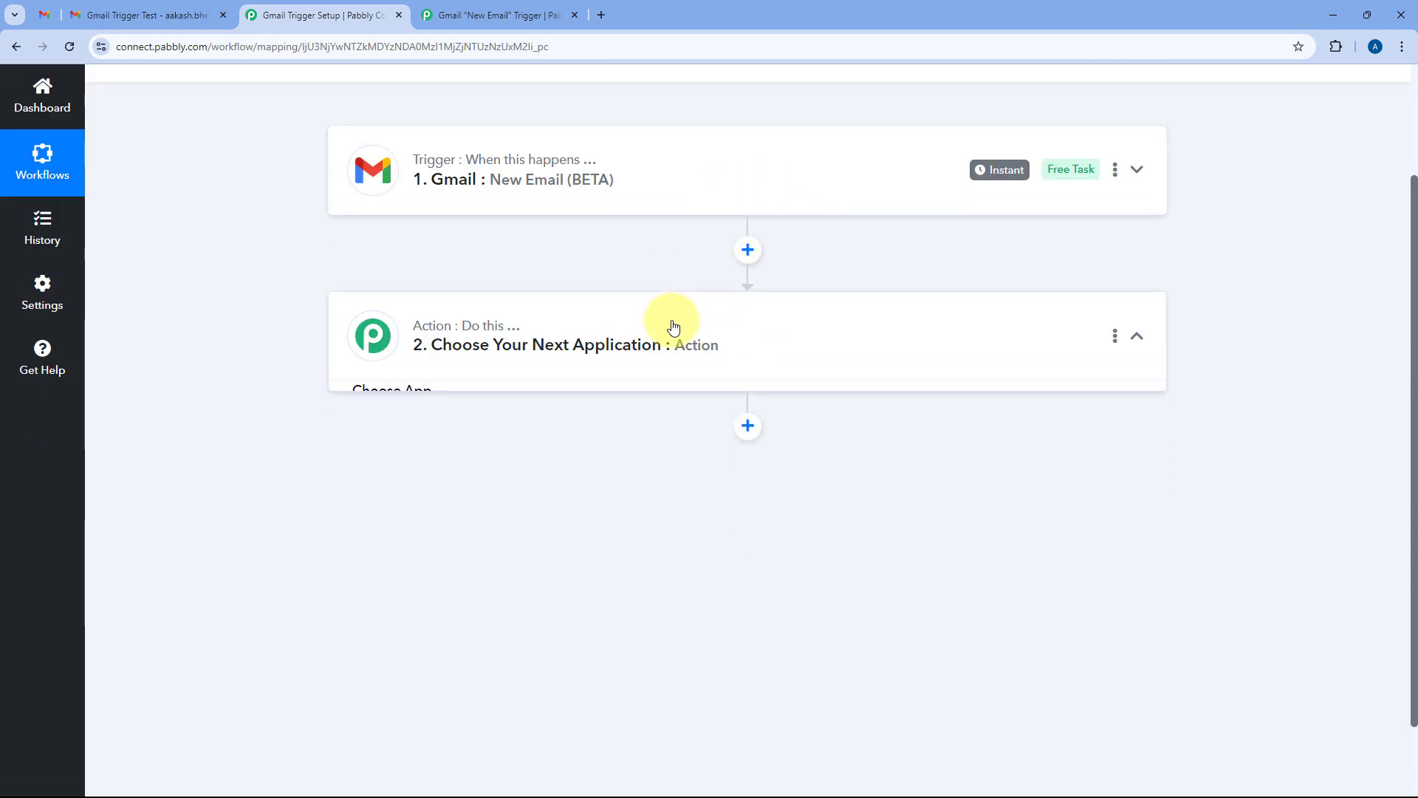
left_click(397, 234)
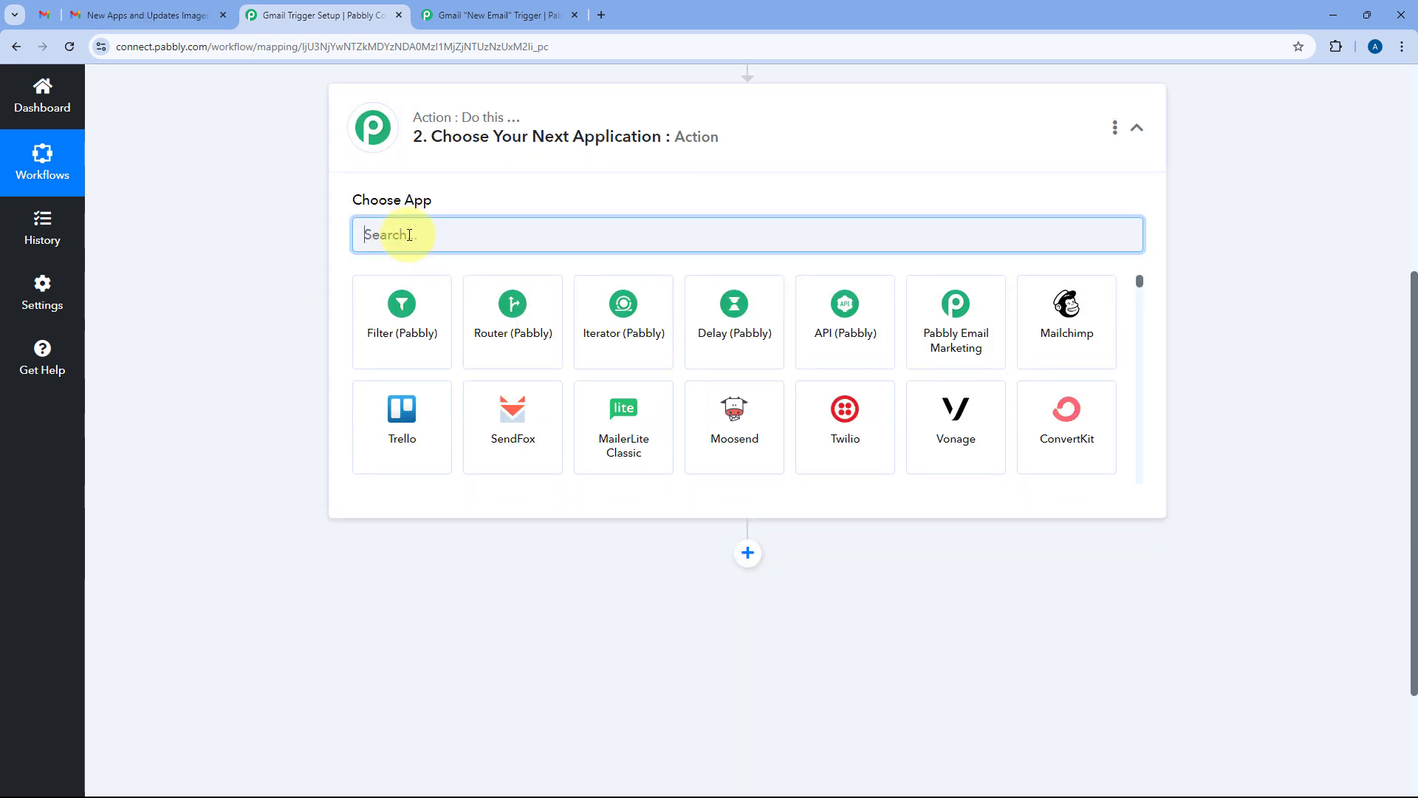
type("Gmail")
left_click(399, 334)
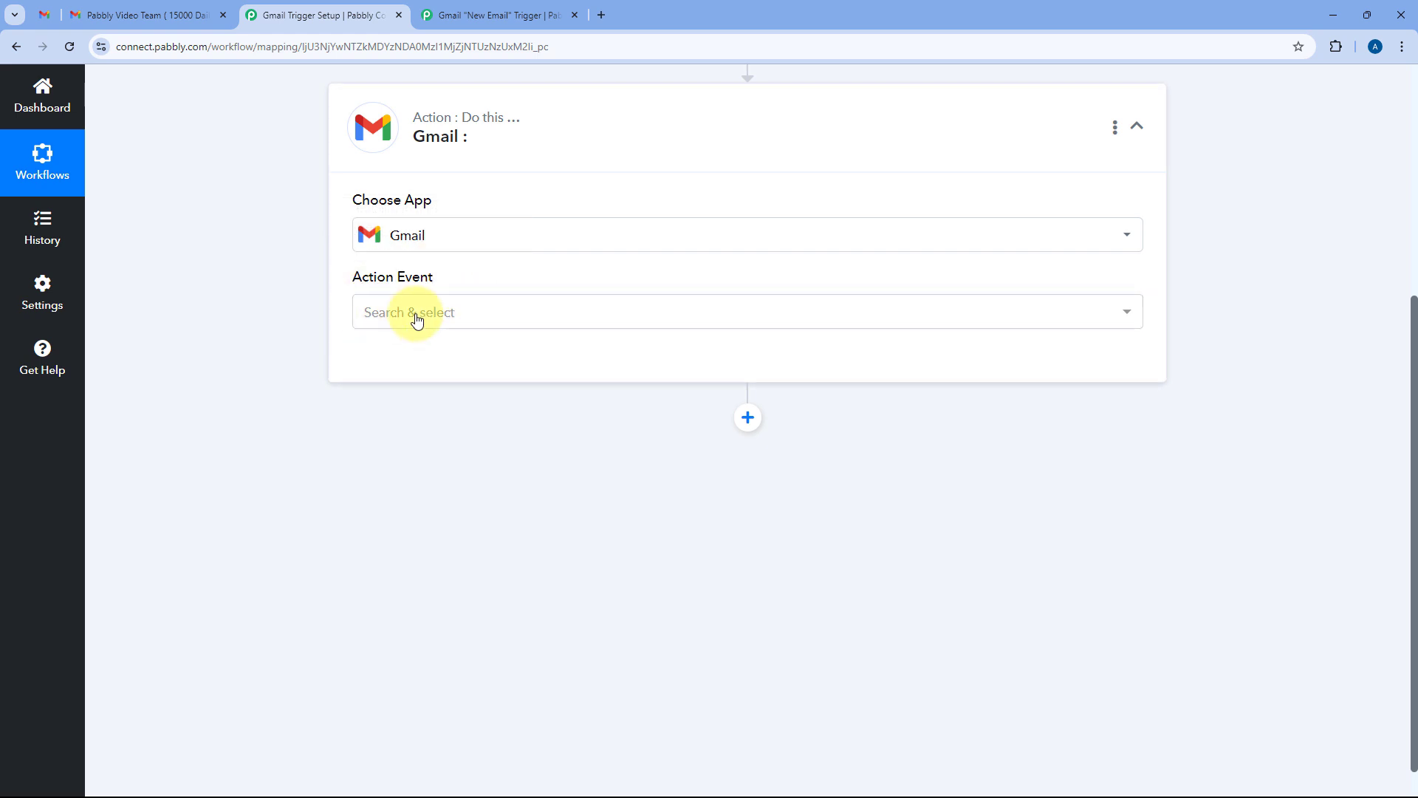
Step: Set the action event to Remove New Email Trigger and connect it through the existing Gmail #26 connection
left_click(414, 313)
scroll(456, 433, "down", 3)
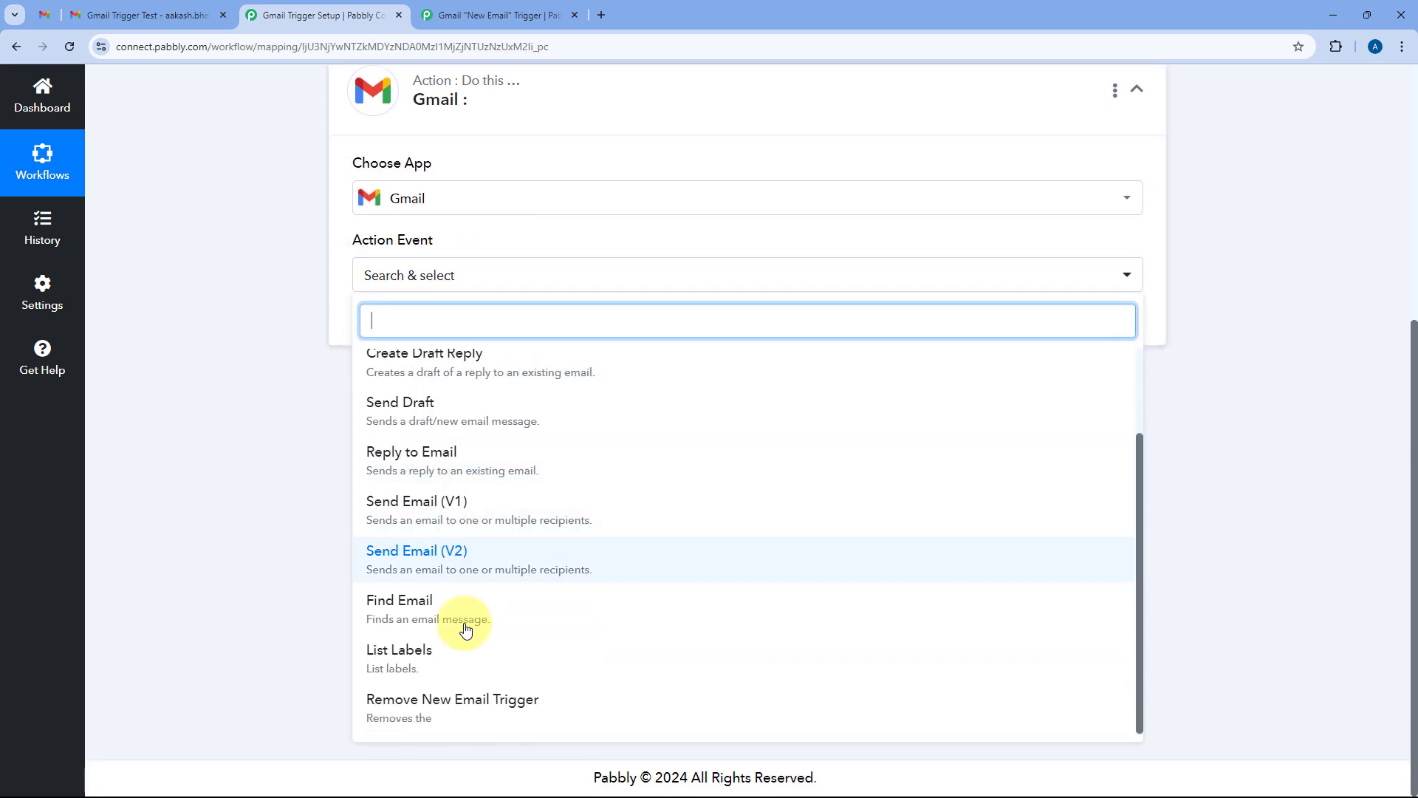
left_click(458, 720)
scroll(477, 361, "up", 1)
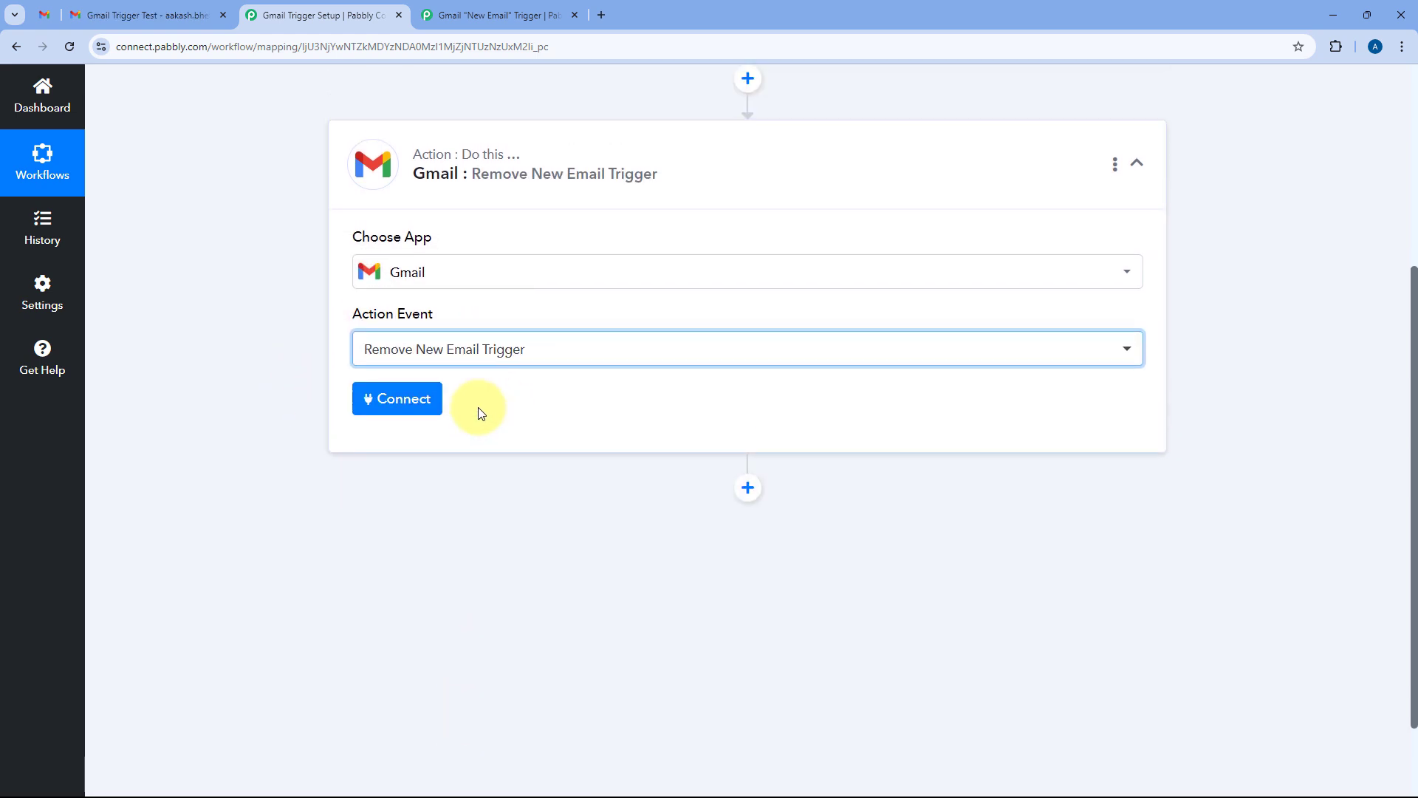
left_click(408, 405)
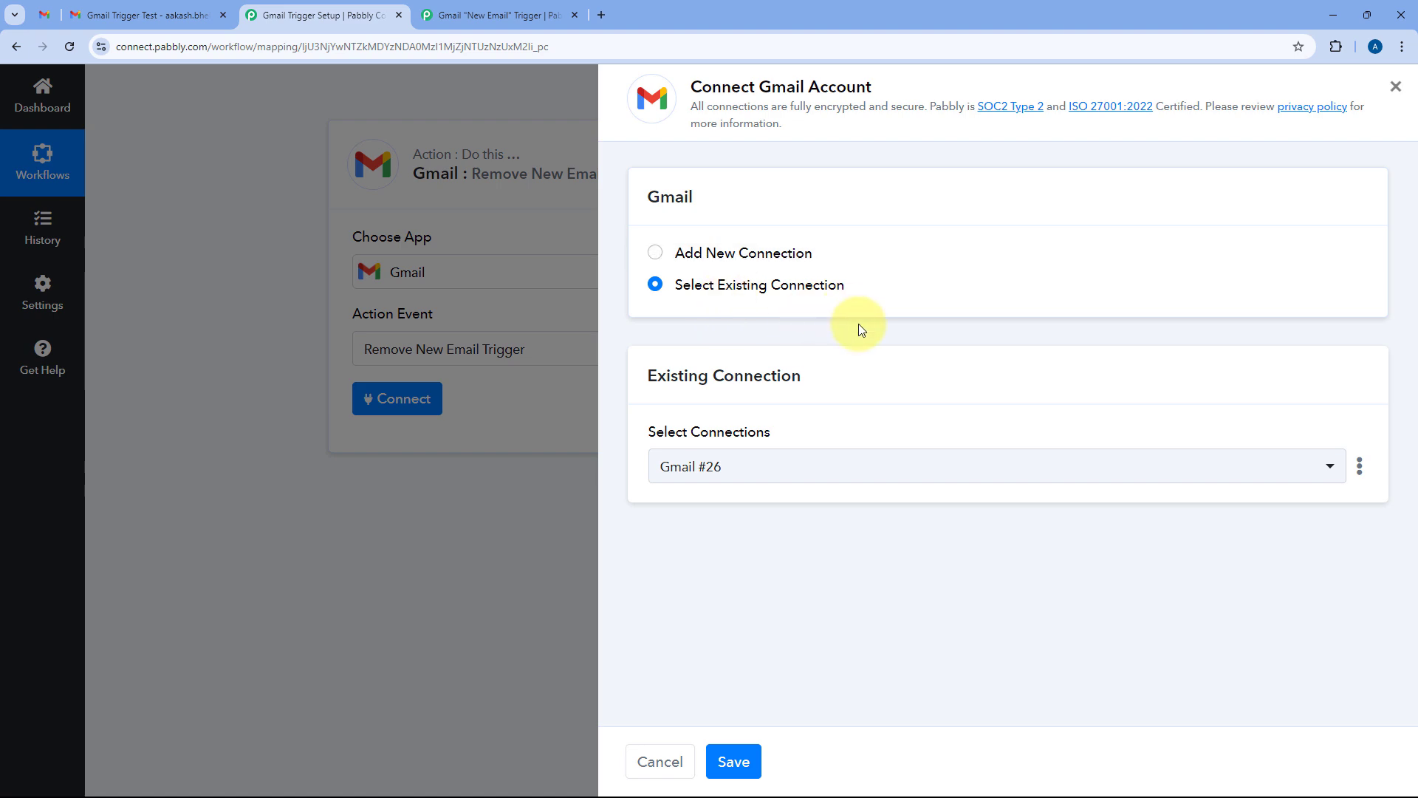
left_click(735, 760)
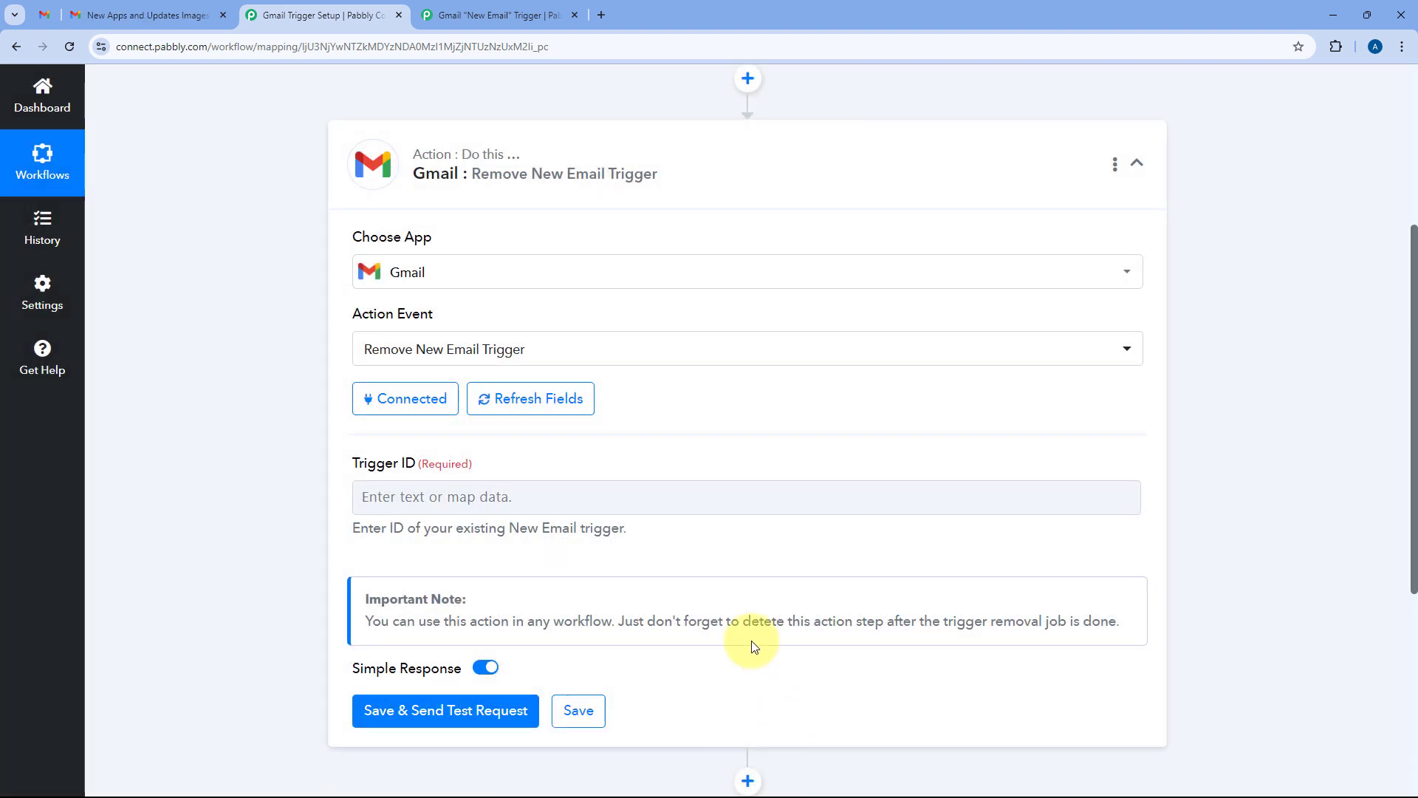
Step: Map the required Trigger ID to Res2 Response Result TriggerId from the Gmail New Email (BETA) step
scroll(269, 450, "down", 2)
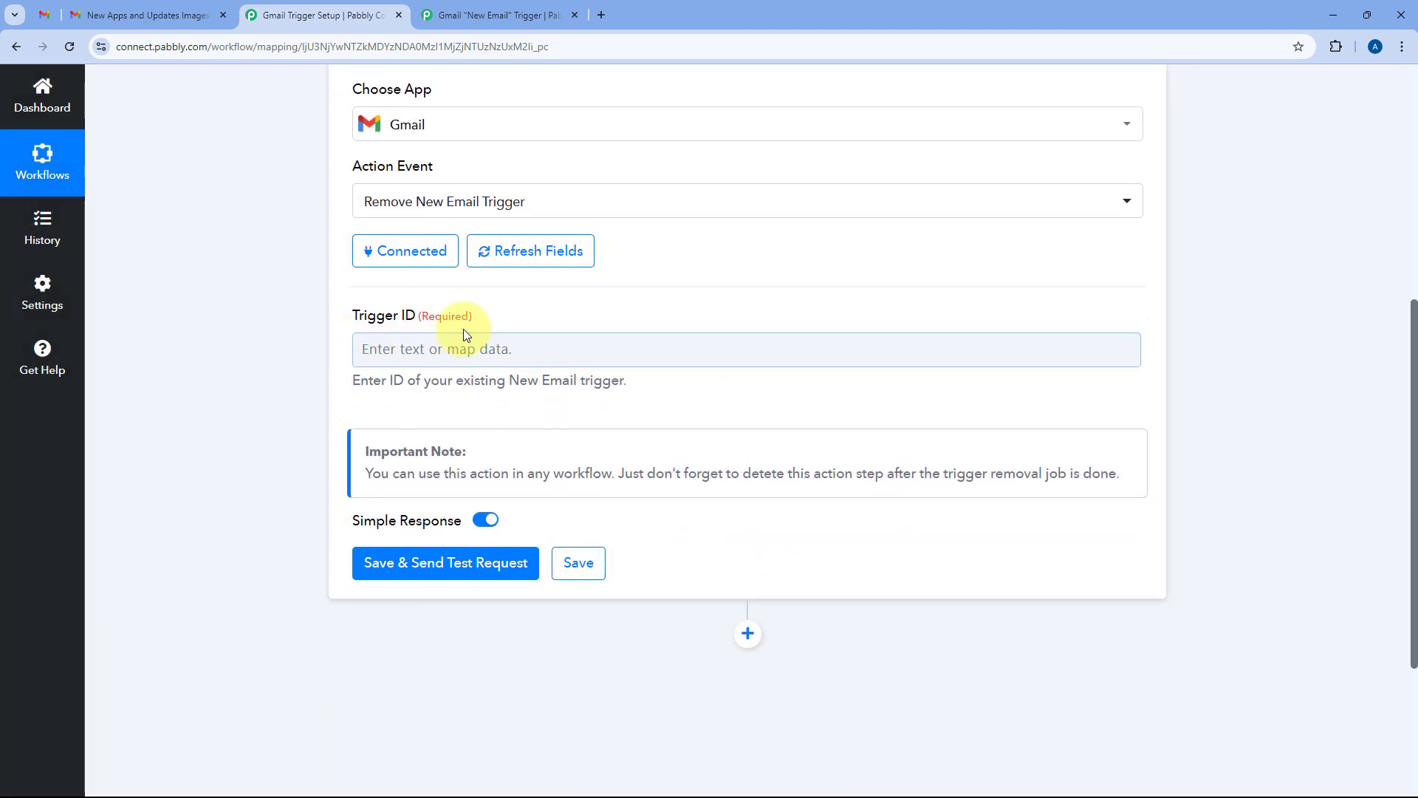
left_click(403, 350)
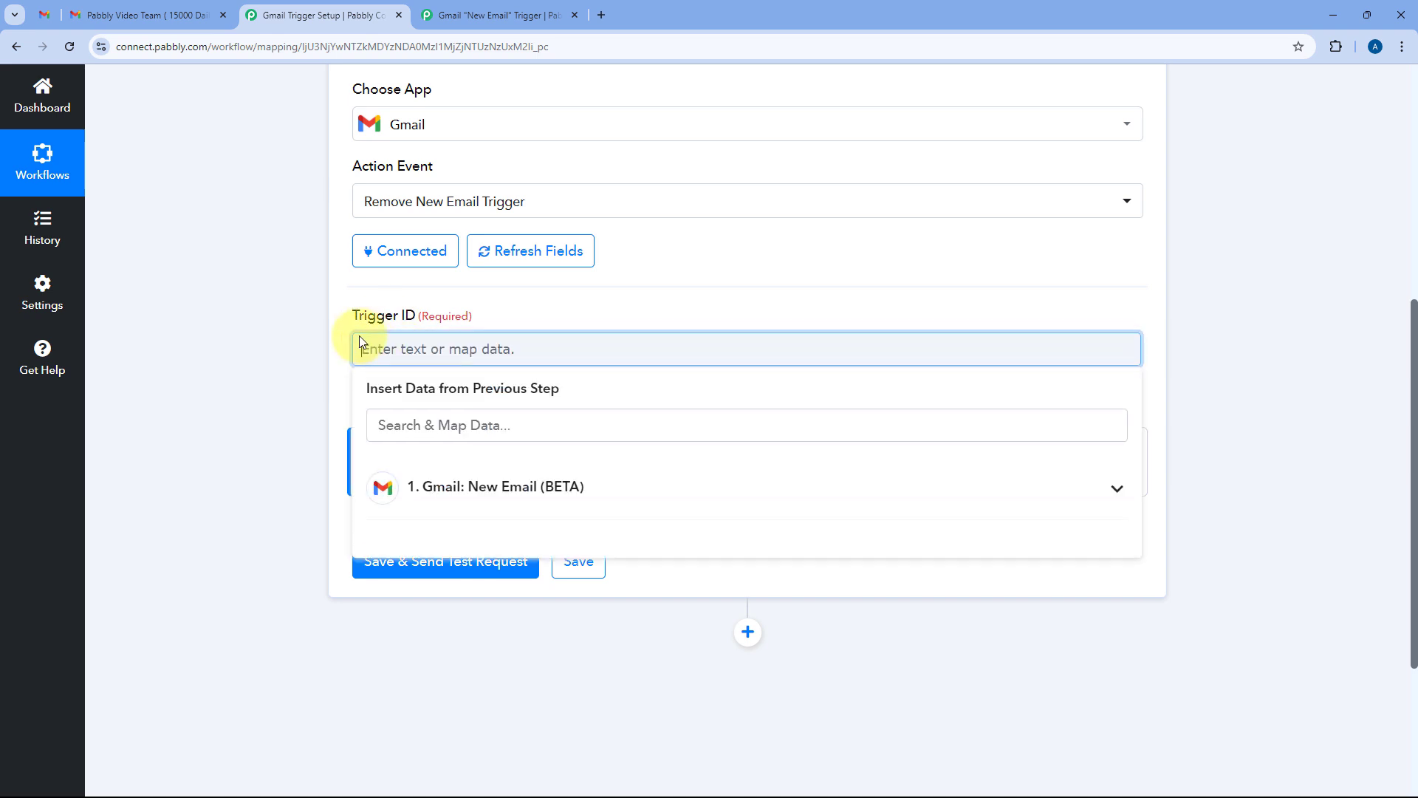
scroll(330, 317, "down", 1)
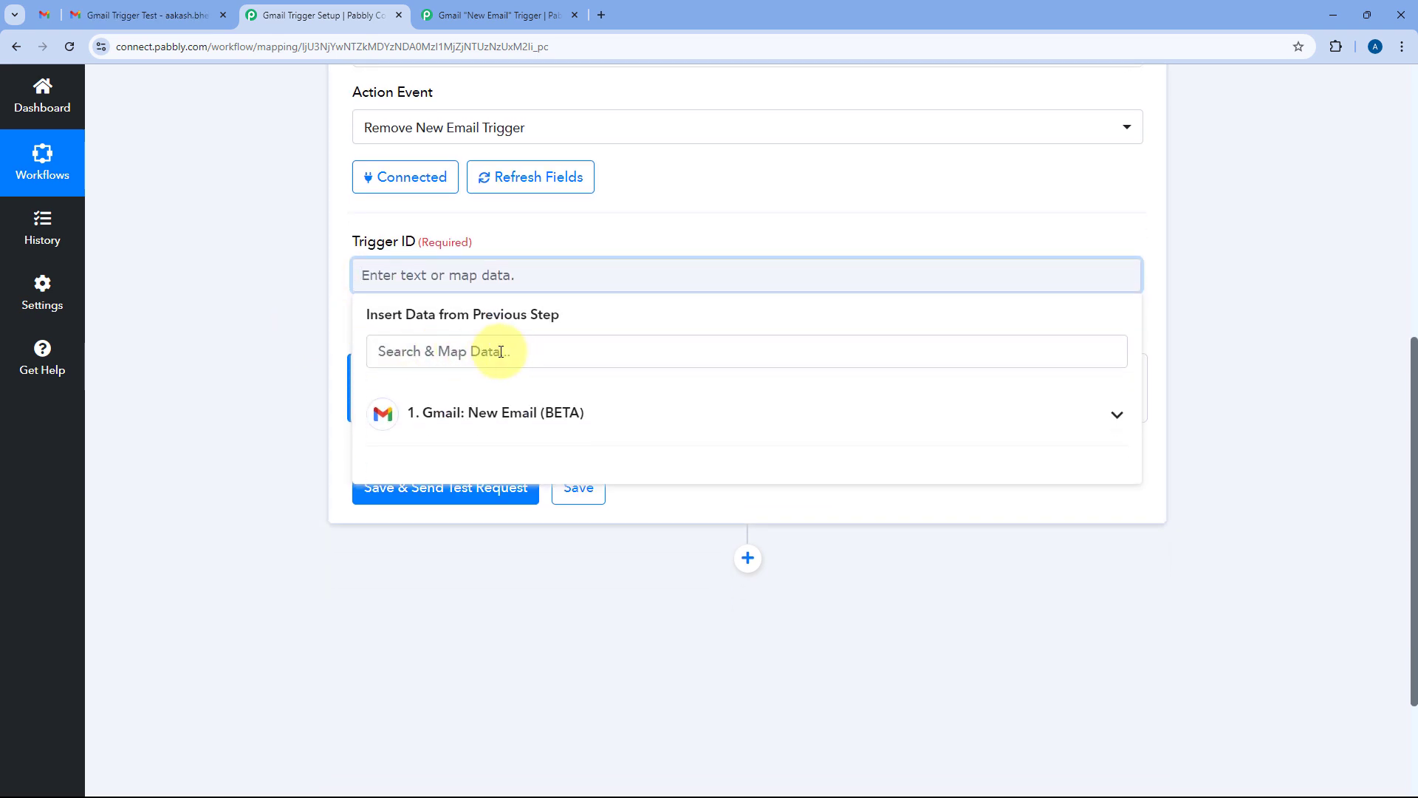
left_click(501, 352)
type("t")
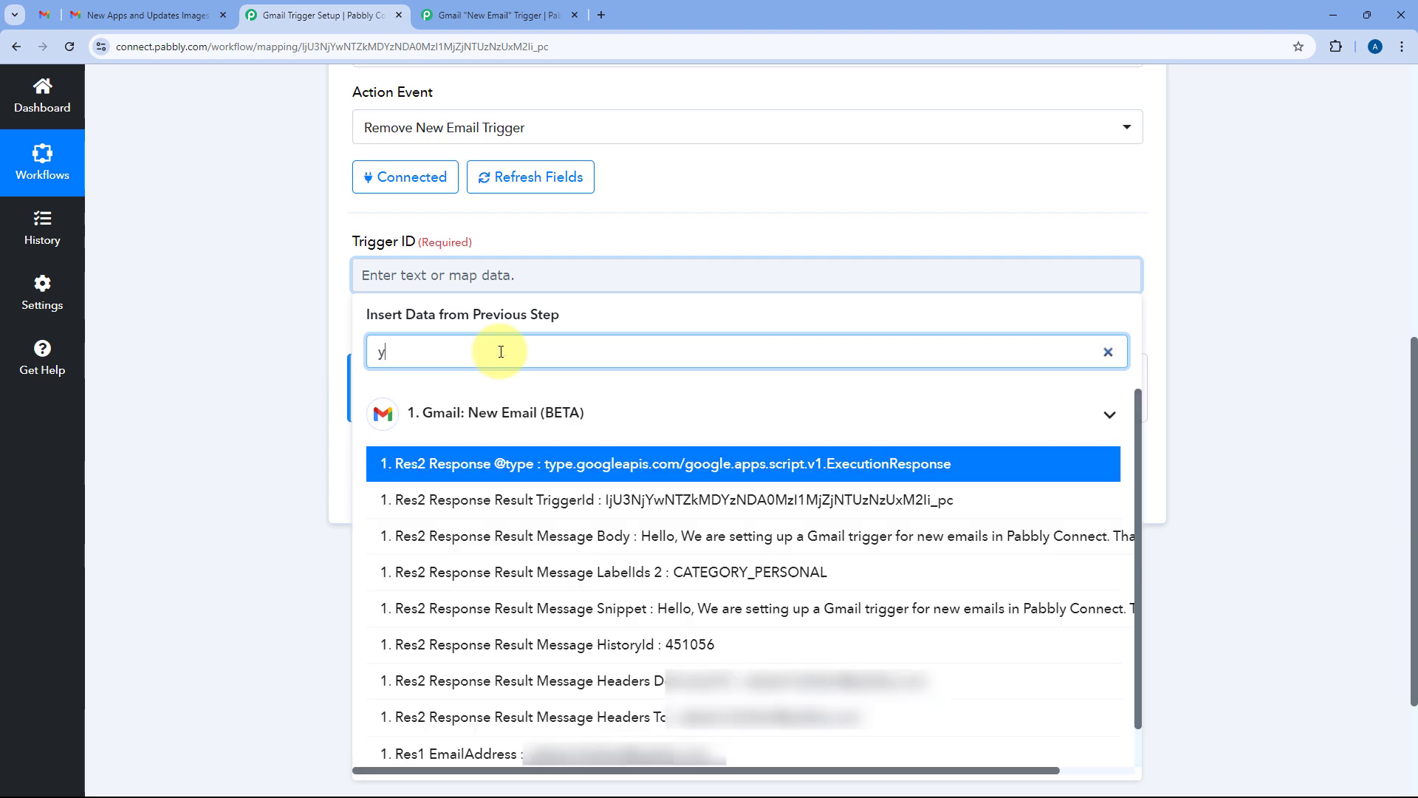
key("BackSpace")
type("tri")
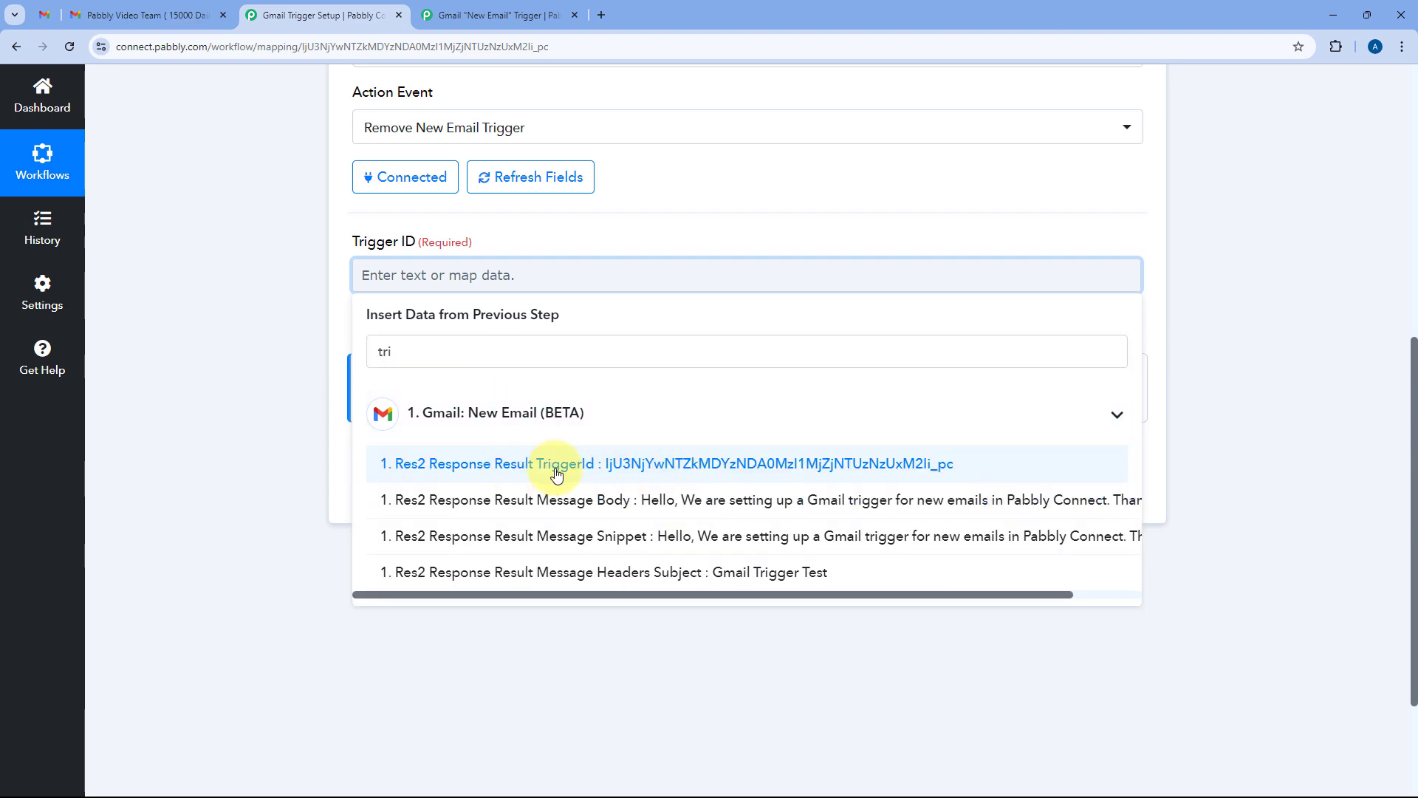
left_click(556, 473)
Step: Save the Remove New Email Trigger action and send its test request
scroll(326, 298, "up", 6)
scroll(326, 298, "up", 2)
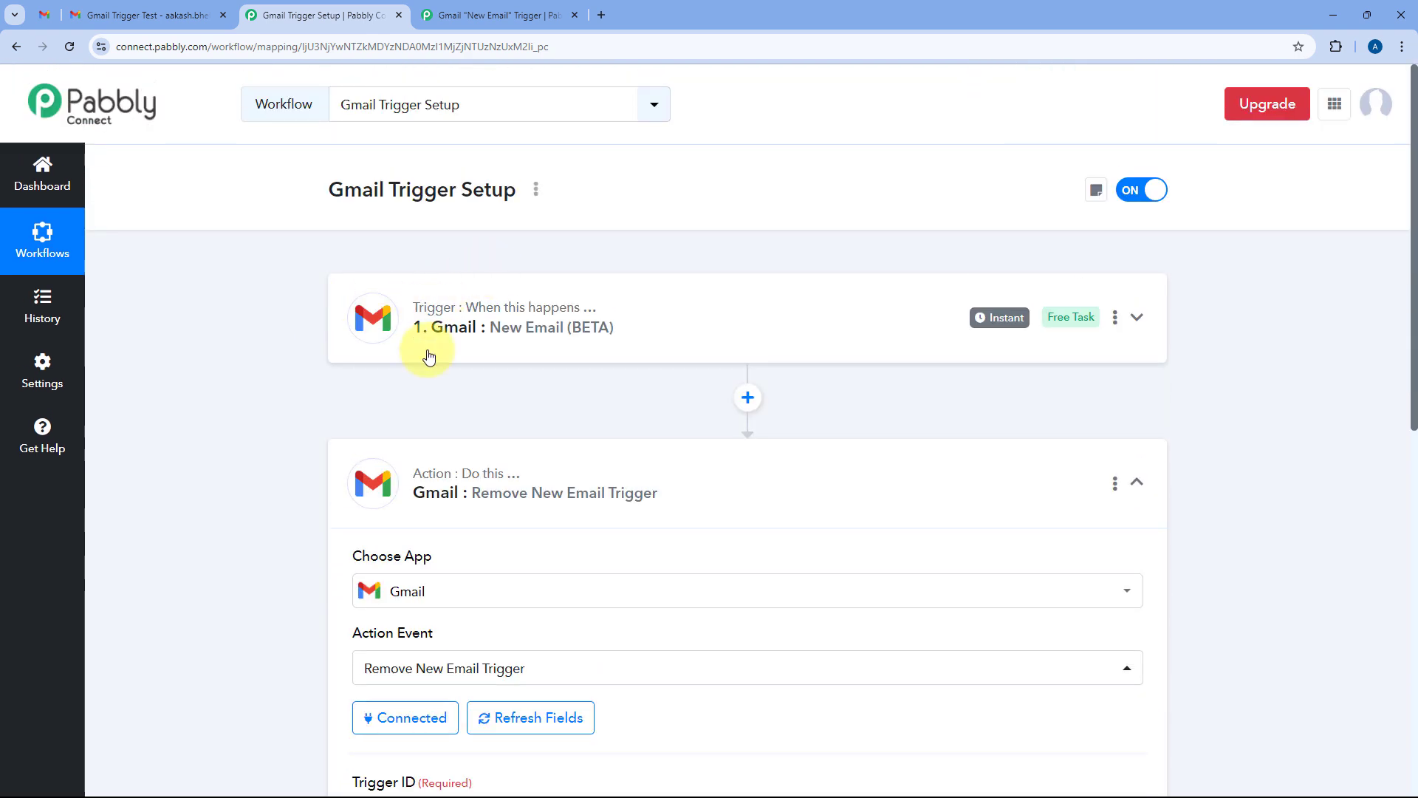
scroll(629, 364, "down", 9)
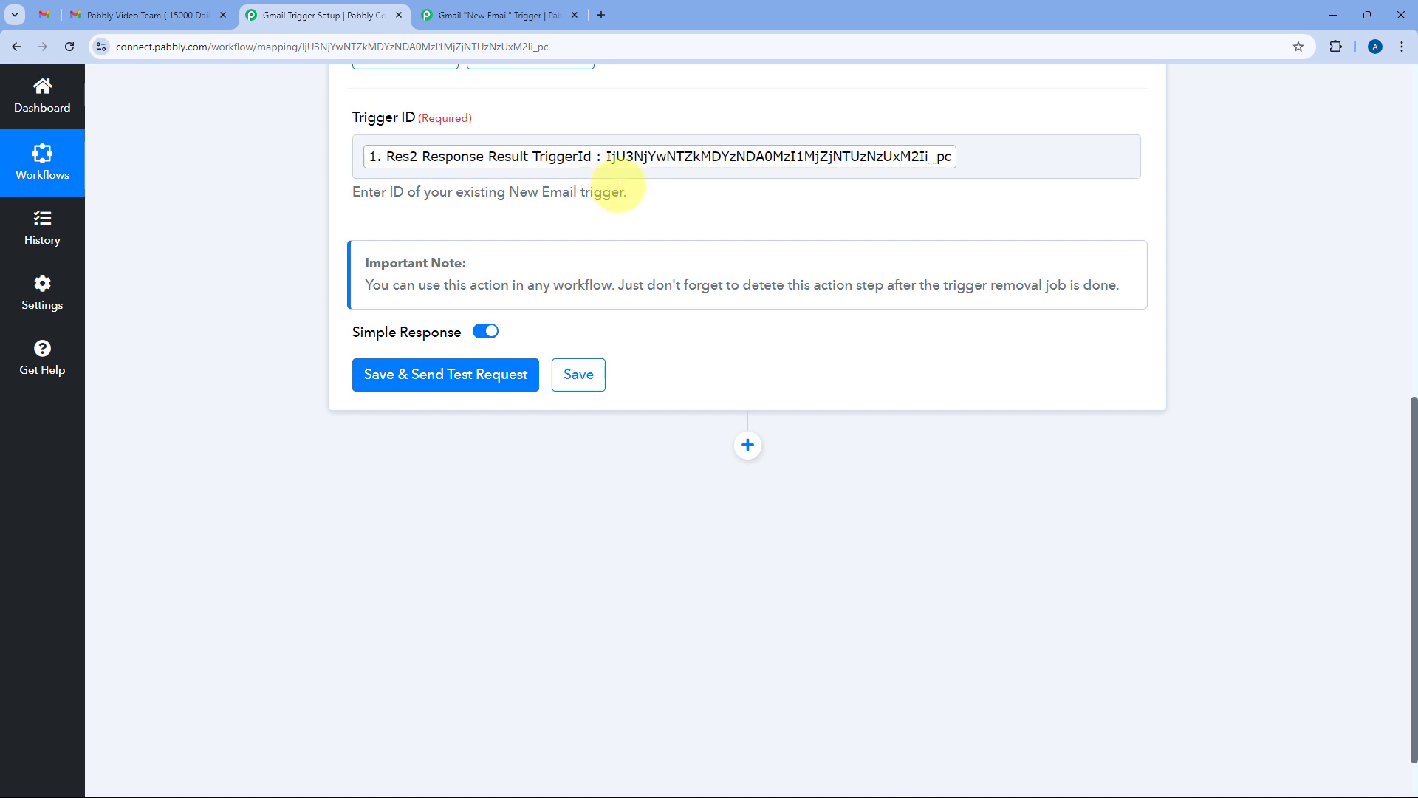
scroll(617, 190, "up", 1)
left_click(479, 463)
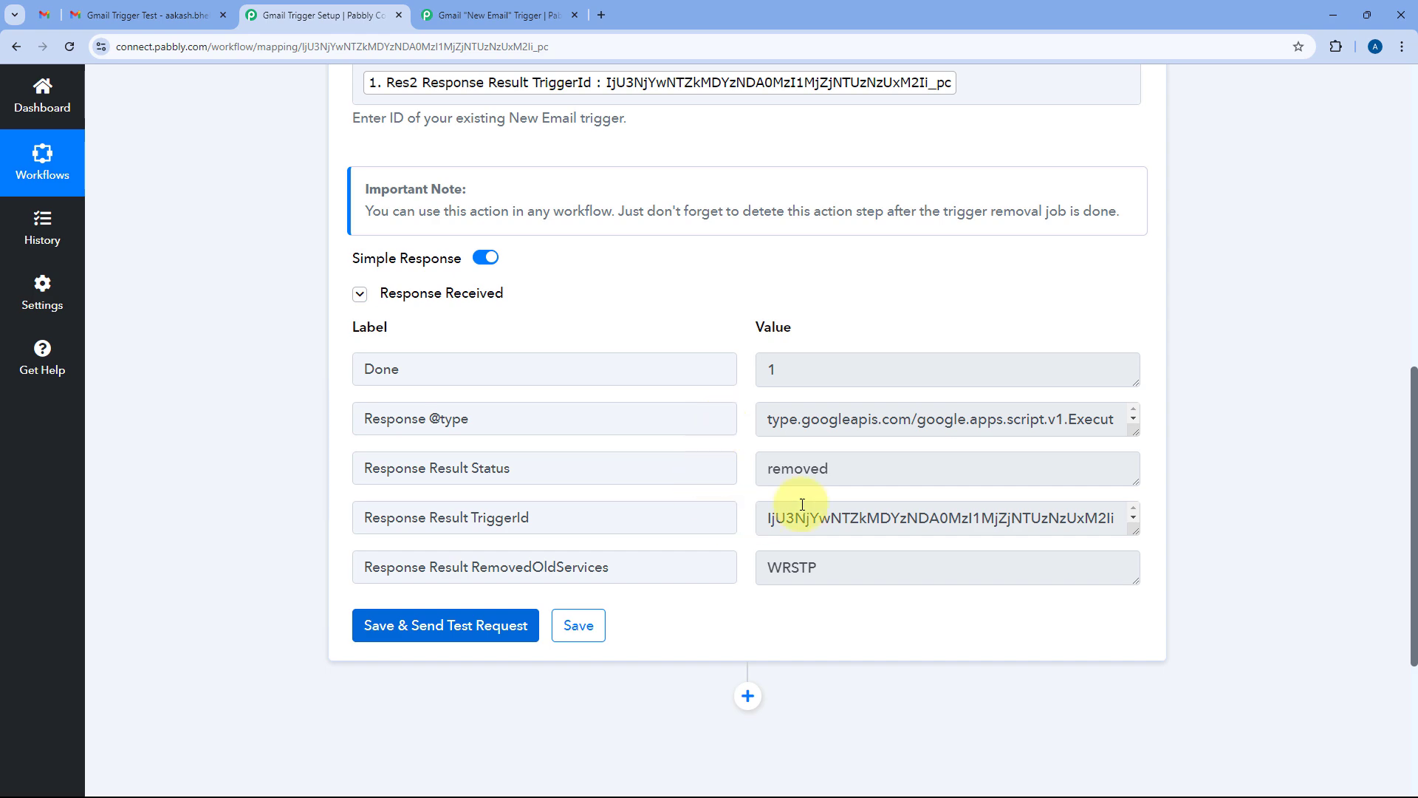
Step: Check the Response Result Status label and value in the action's received response
left_click_drag(517, 467, 432, 467)
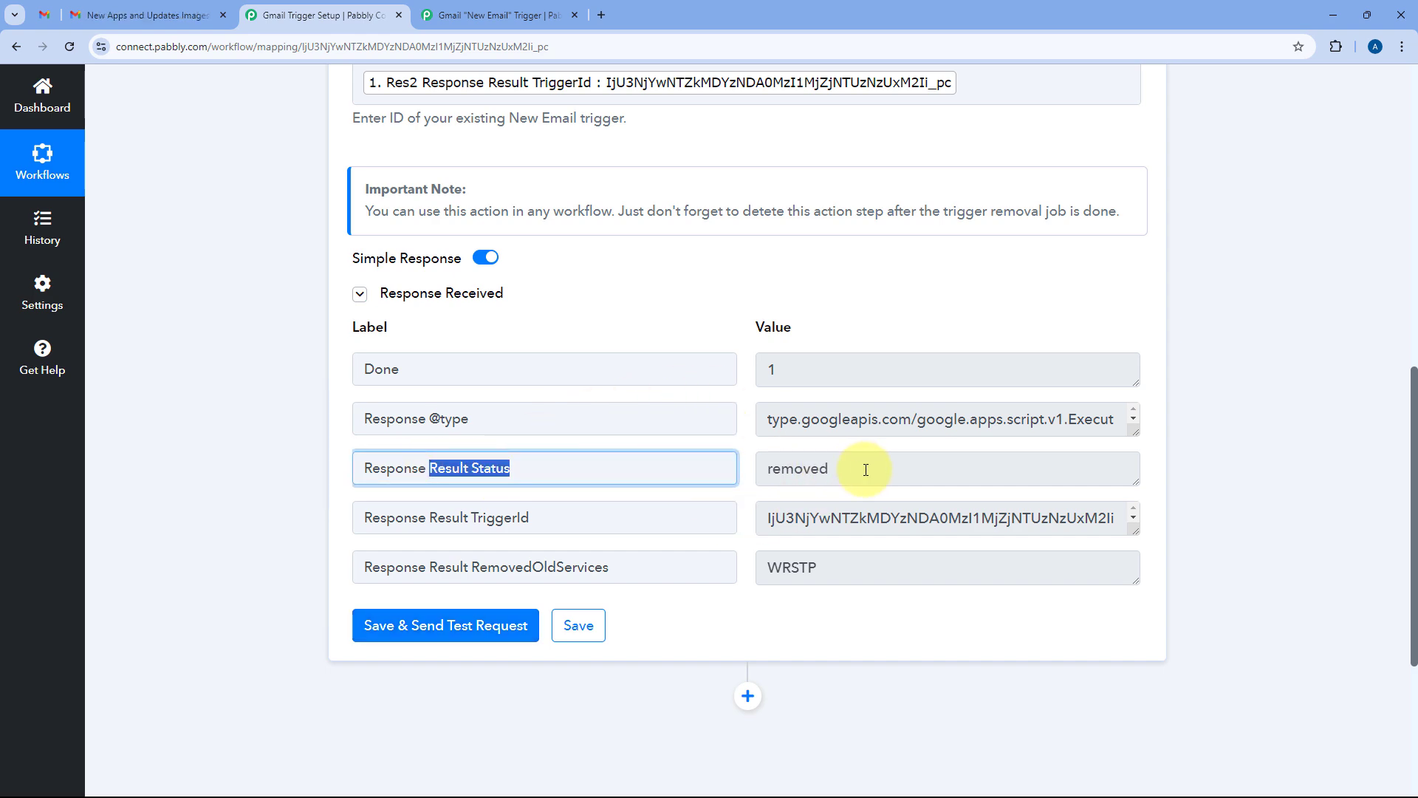
left_click_drag(828, 468, 747, 468)
left_click(720, 274)
Step: Collapse the Gmail Remove New Email Trigger action step to show the whole workflow
scroll(585, 307, "up", 5)
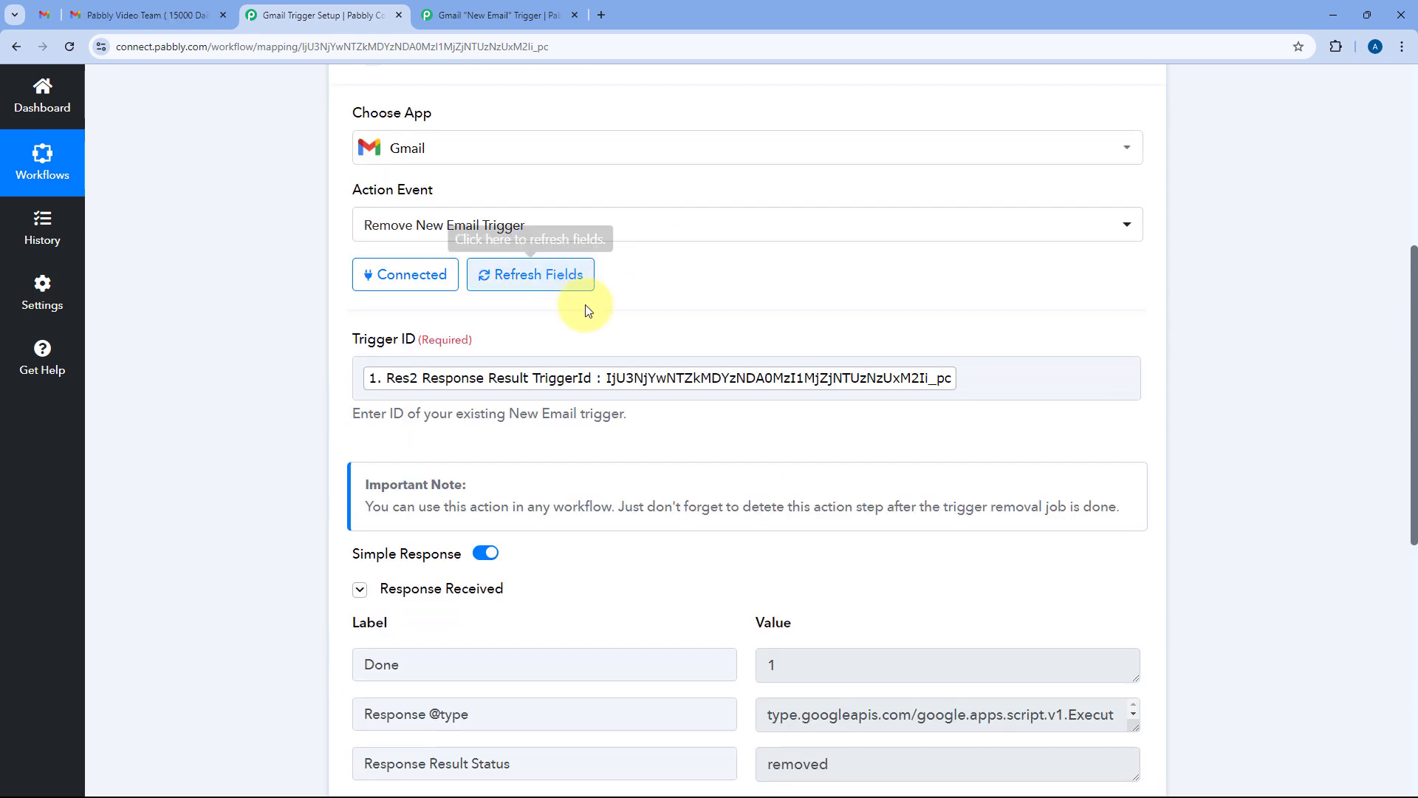
scroll(696, 301, "up", 3)
left_click(763, 323)
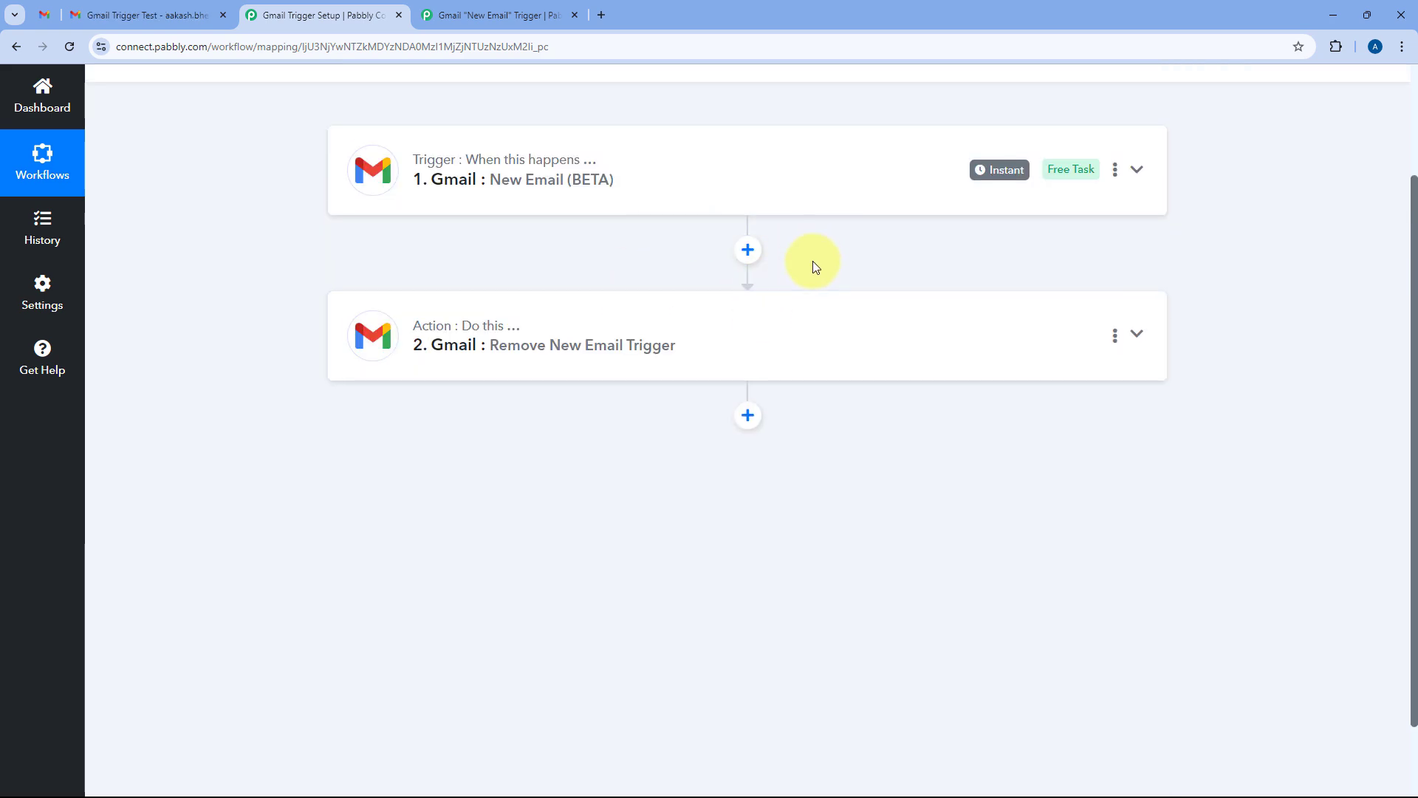
scroll(813, 260, "up", 1)
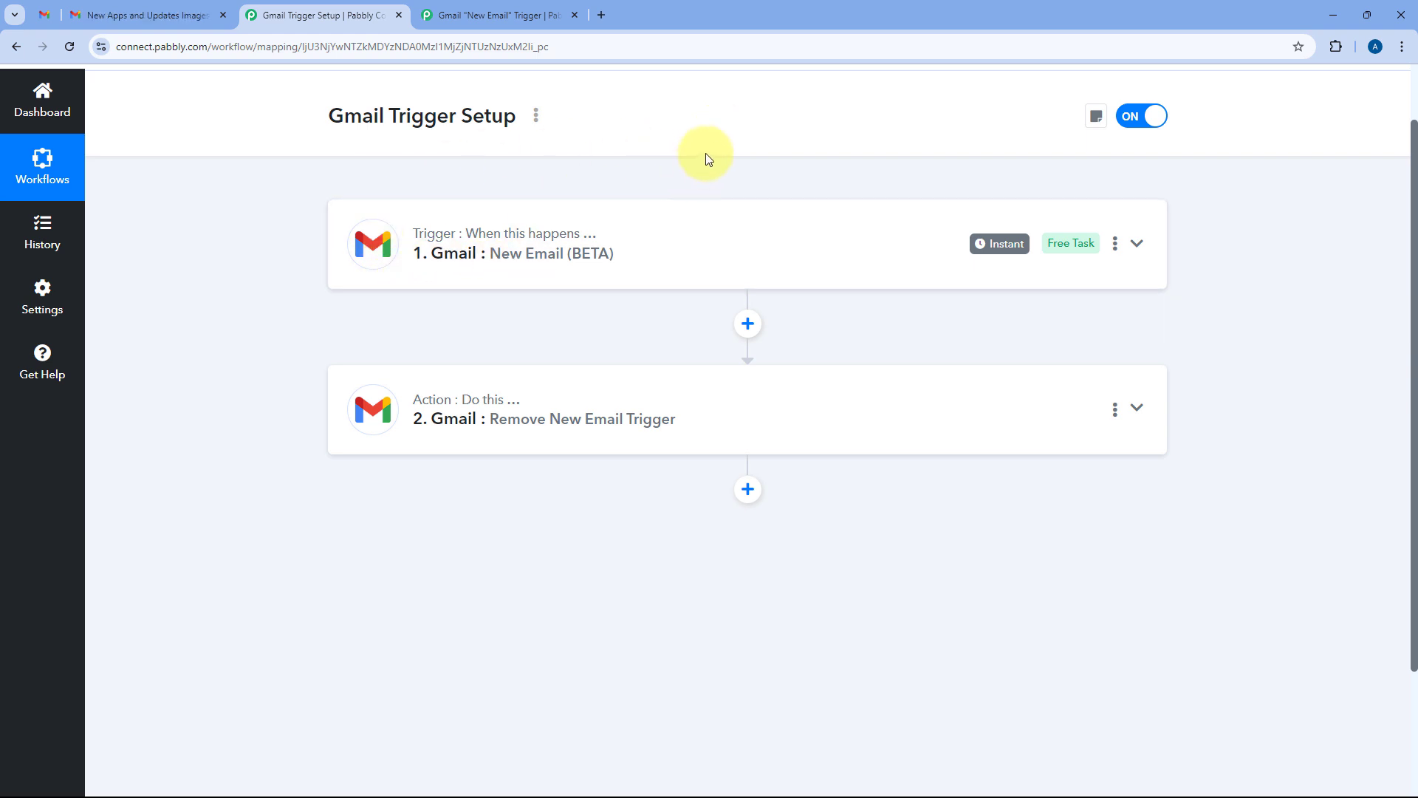
scroll(705, 157, "up", 1)
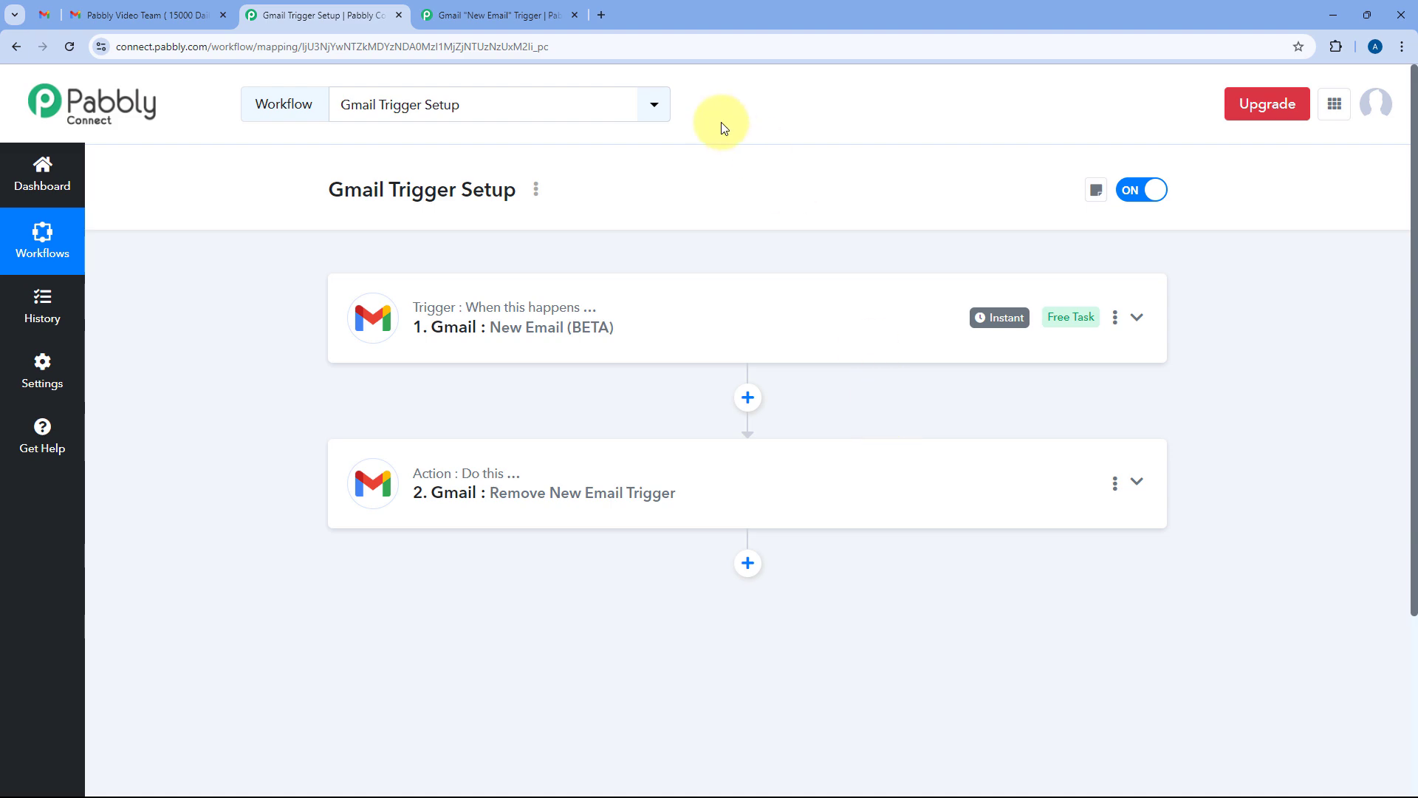
Step: Review the Gmail New Email trigger forum guide from its closing section back to the account connection instructions
left_click(563, 7)
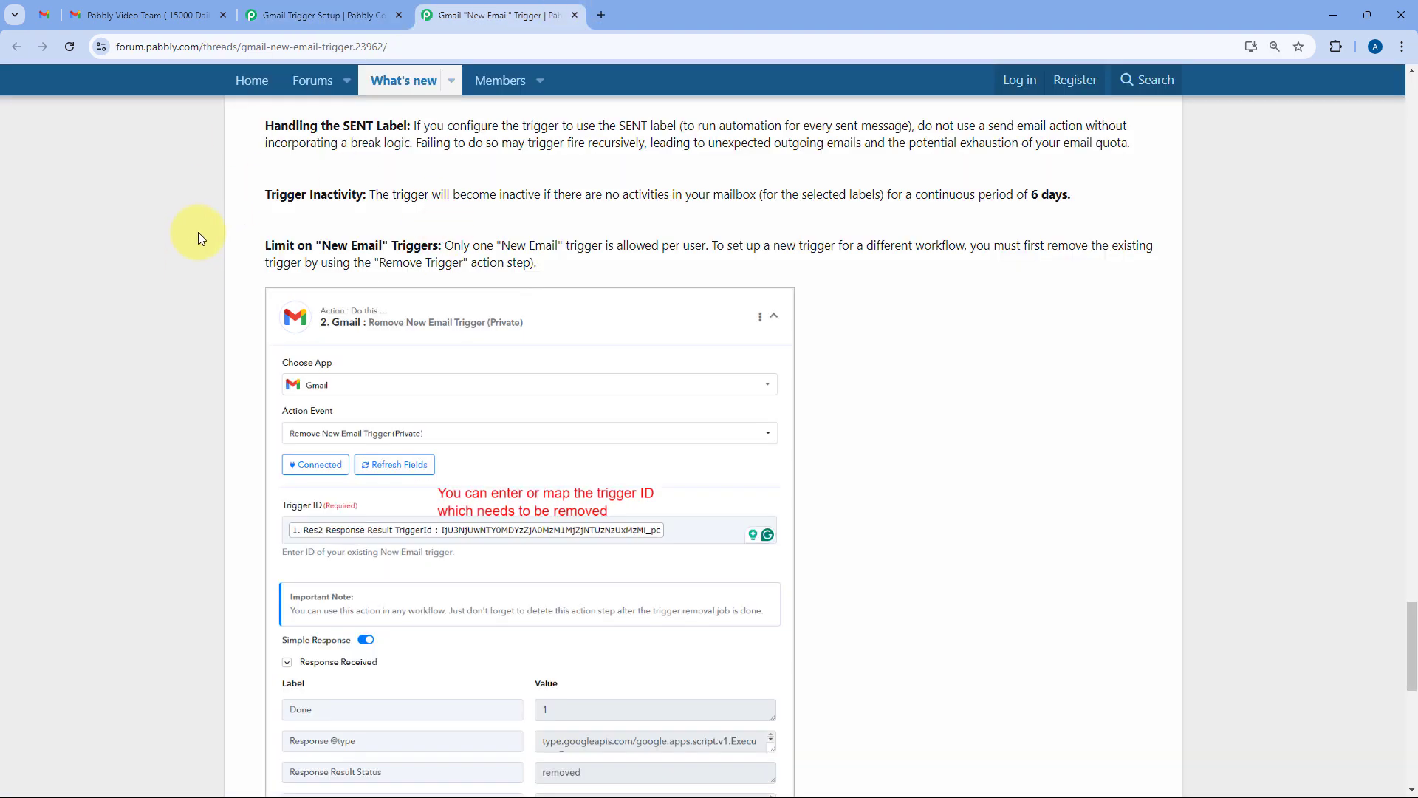
scroll(816, 262, "down", 6)
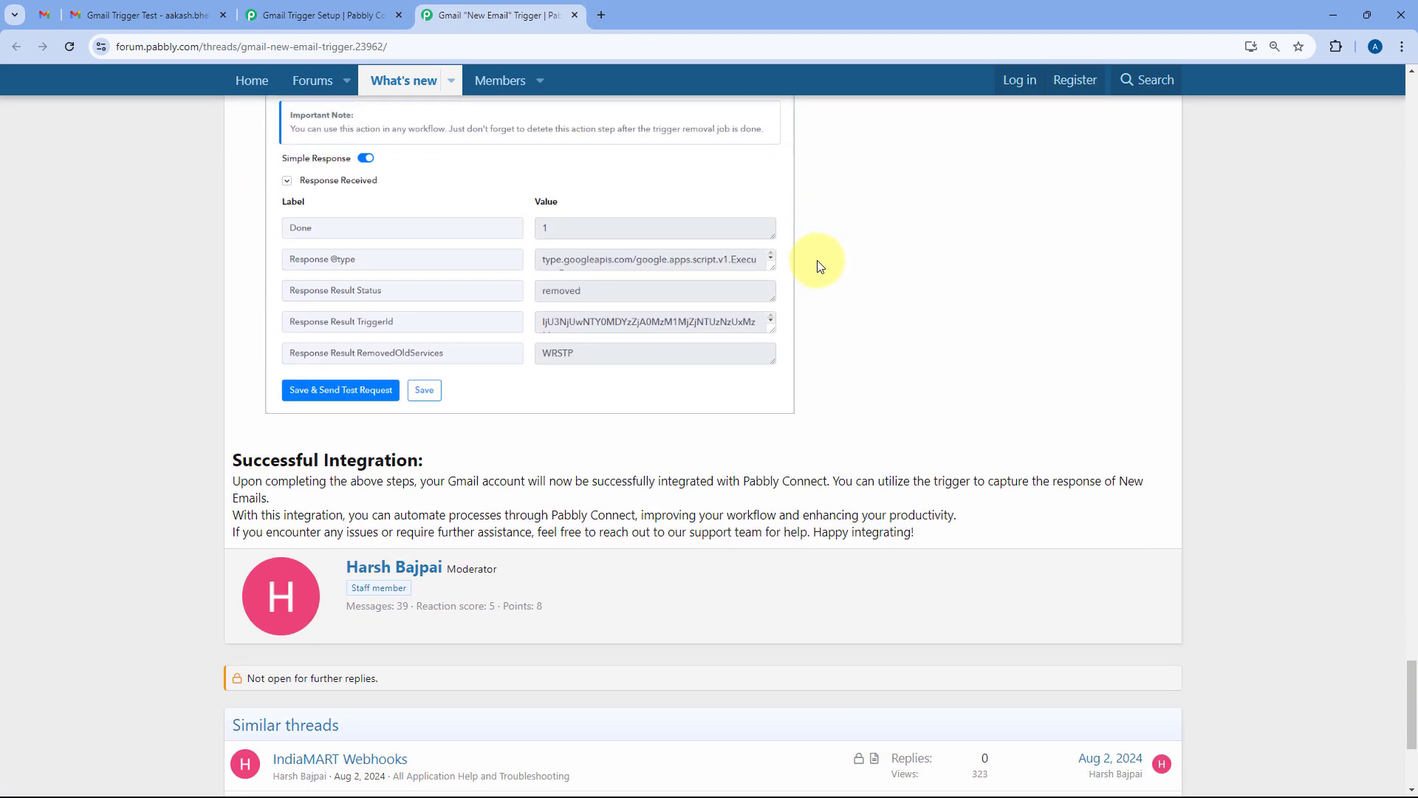
scroll(817, 266, "up", 12)
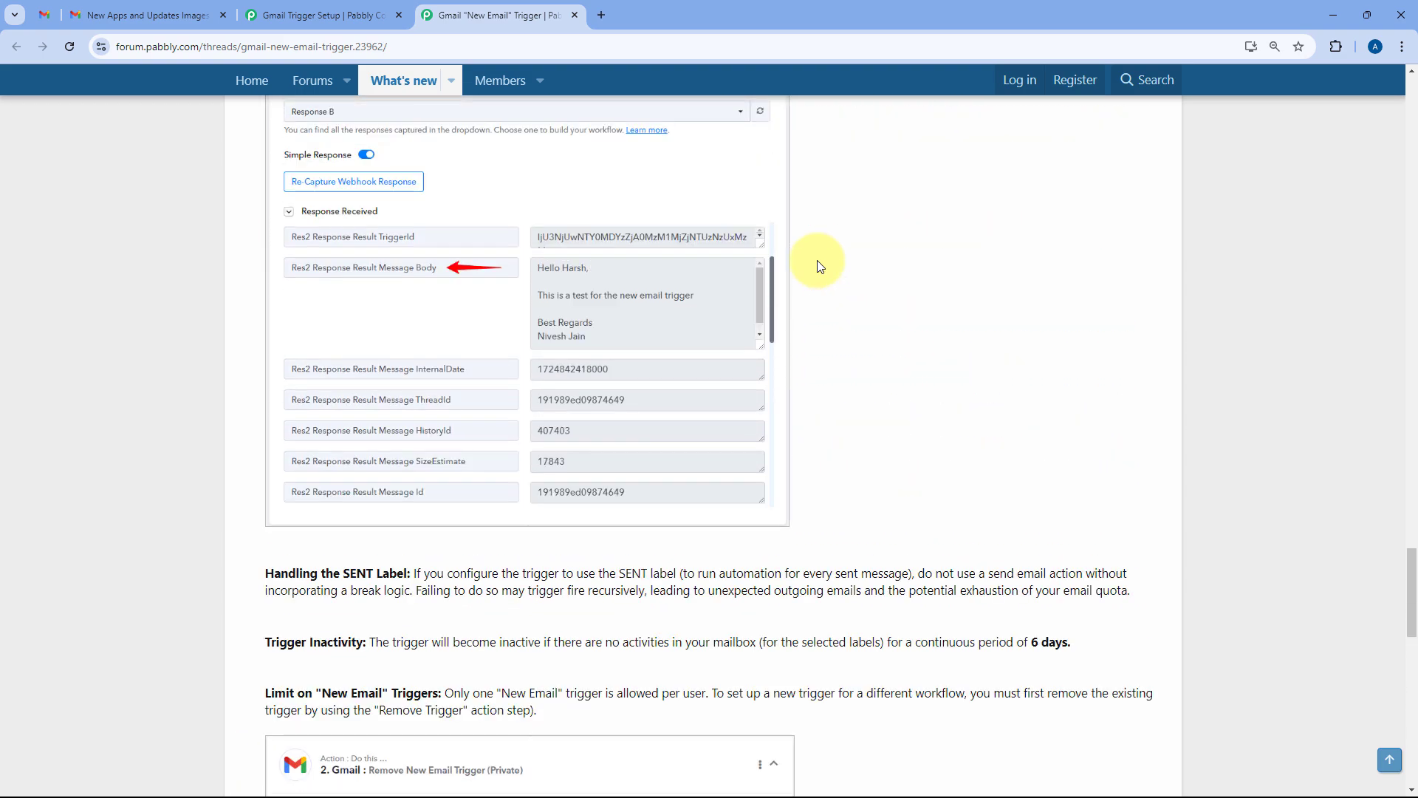
scroll(817, 262, "up", 15)
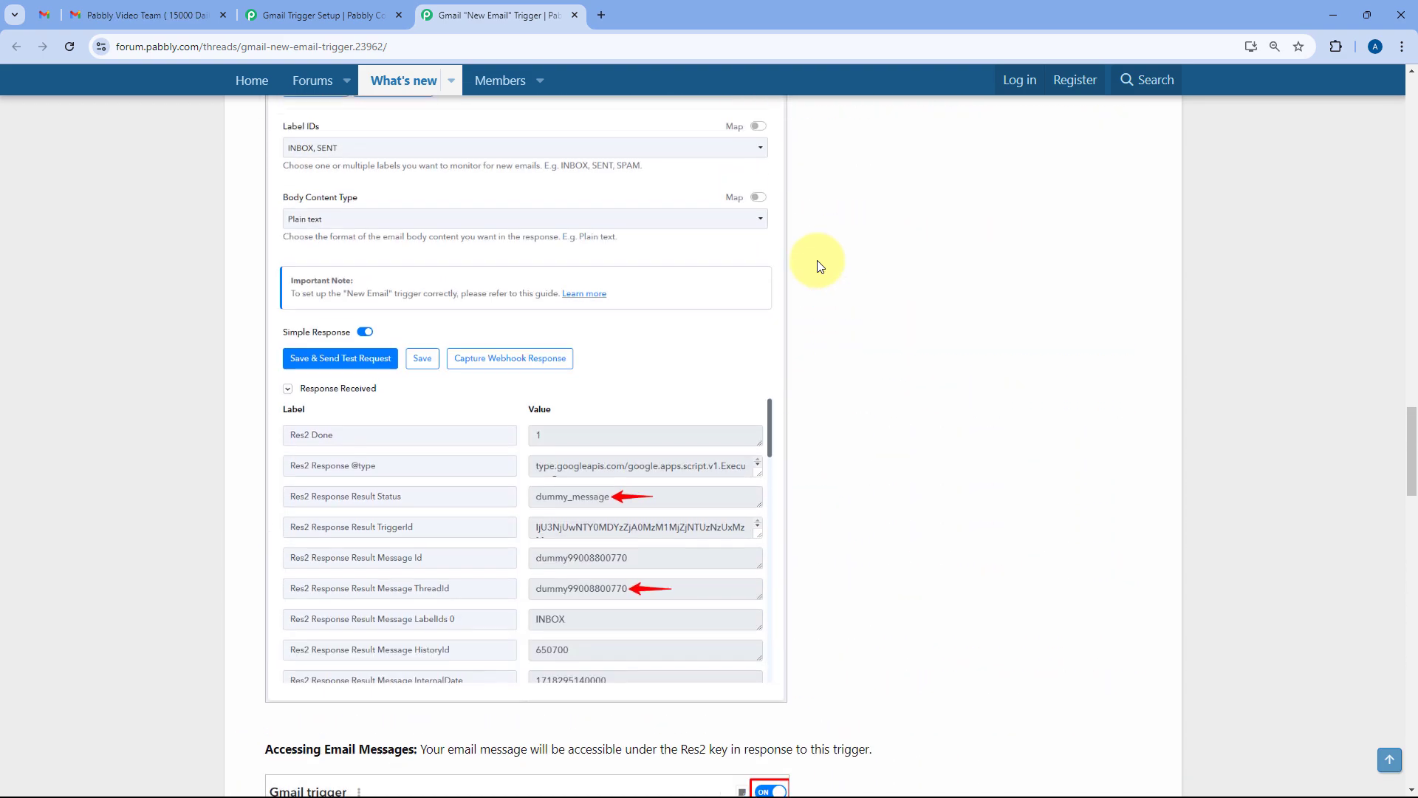
scroll(818, 266, "up", 15)
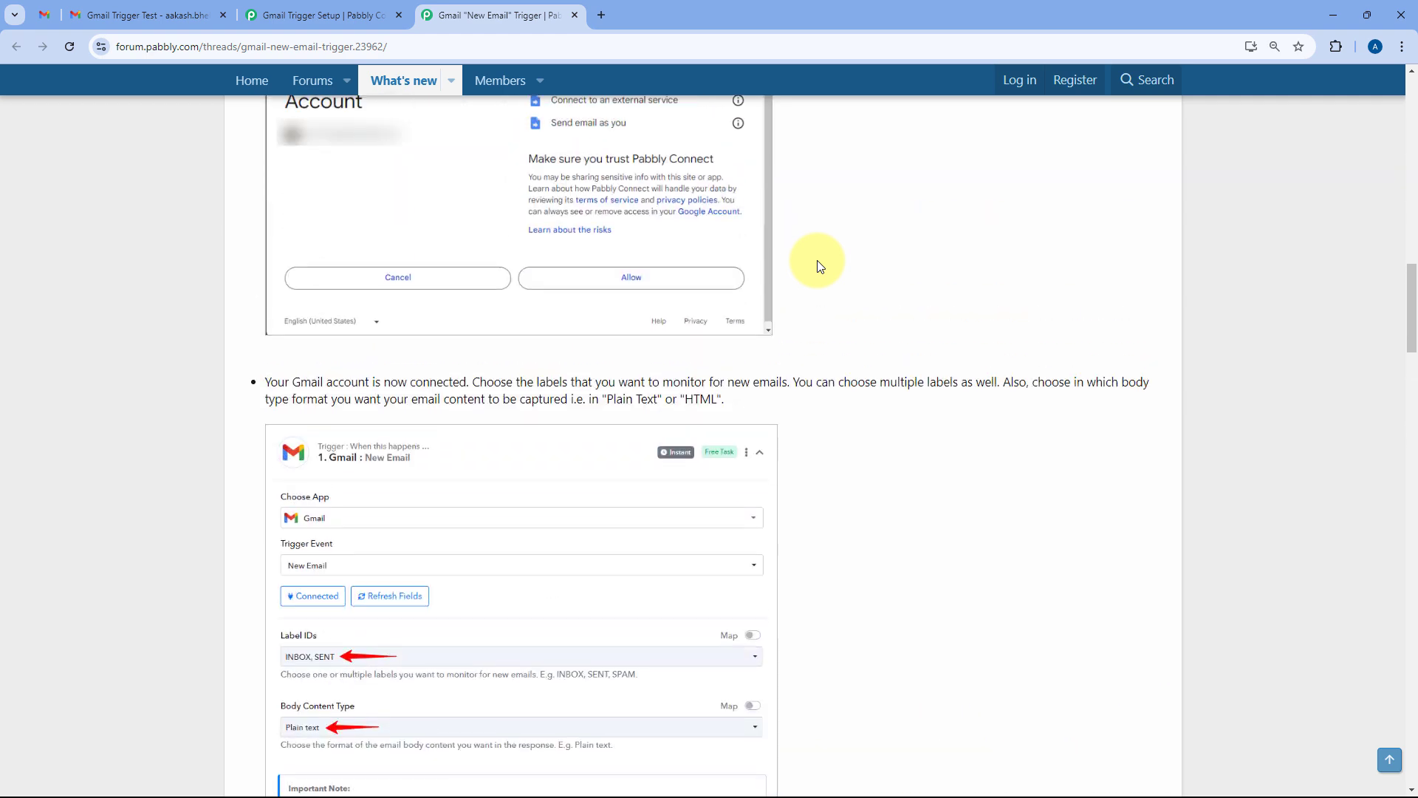
scroll(817, 266, "up", 7)
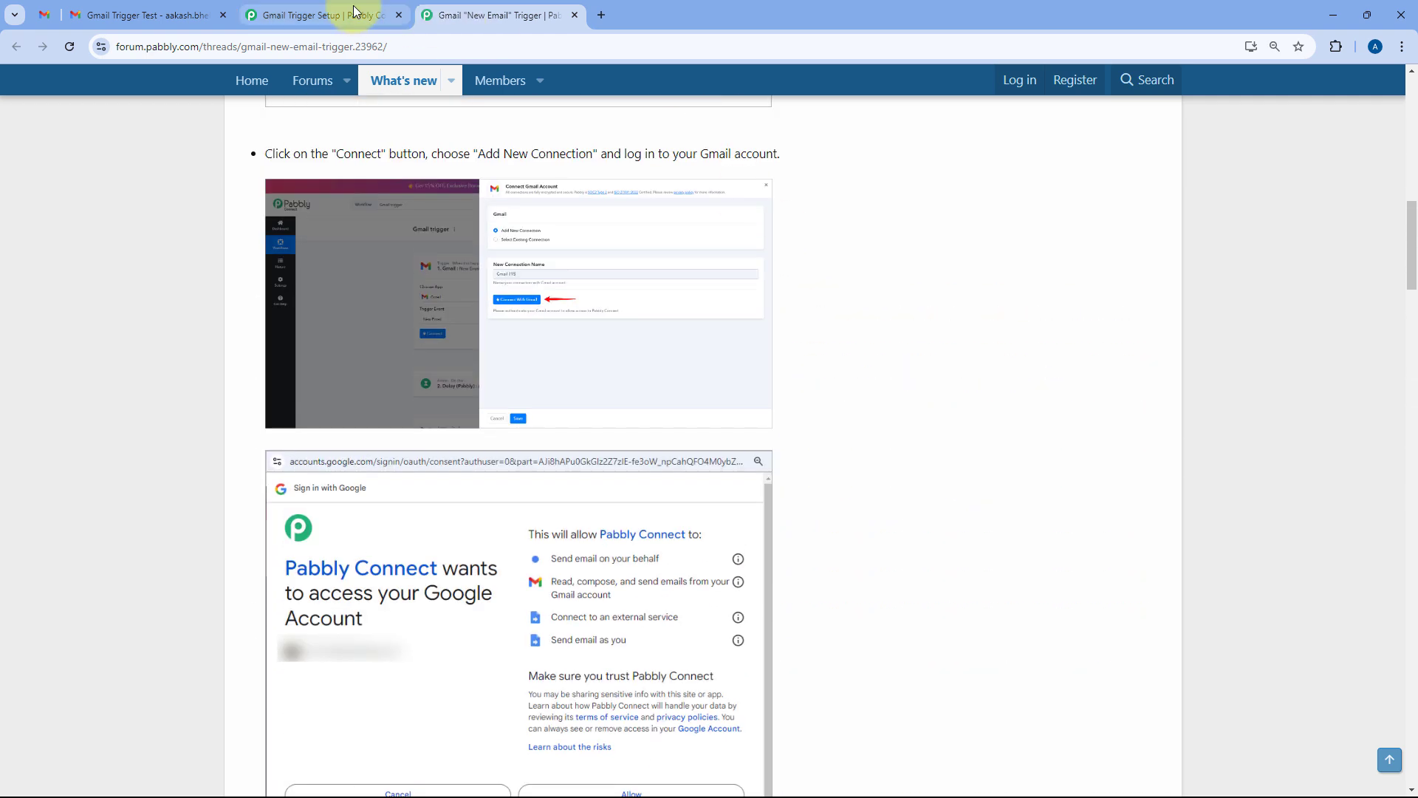
Step: Return to the workflow, review the Gmail trigger's settings and its note linking to the guide, and collapse the trigger step
left_click(355, 11)
left_click(544, 300)
scroll(260, 383, "down", 5)
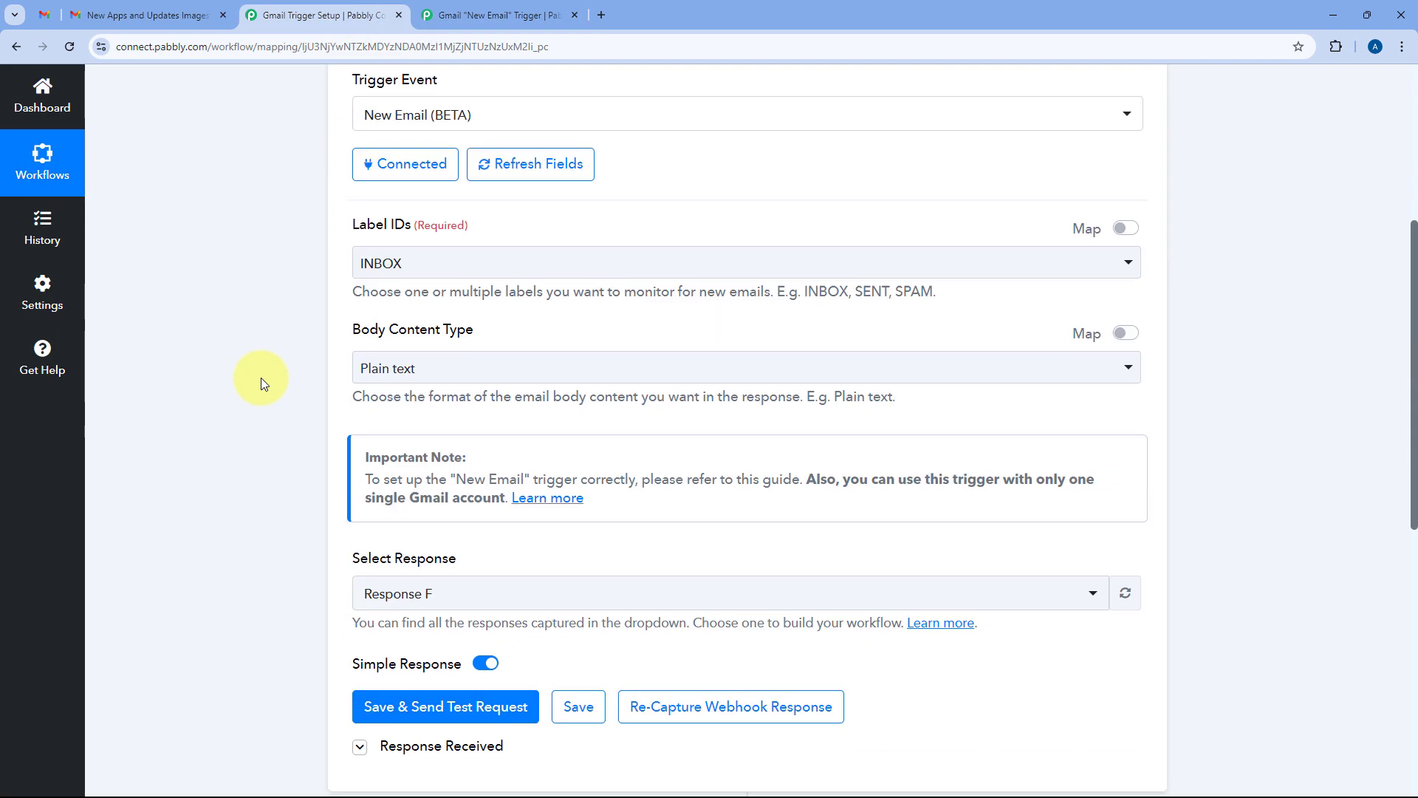
scroll(260, 382, "down", 2)
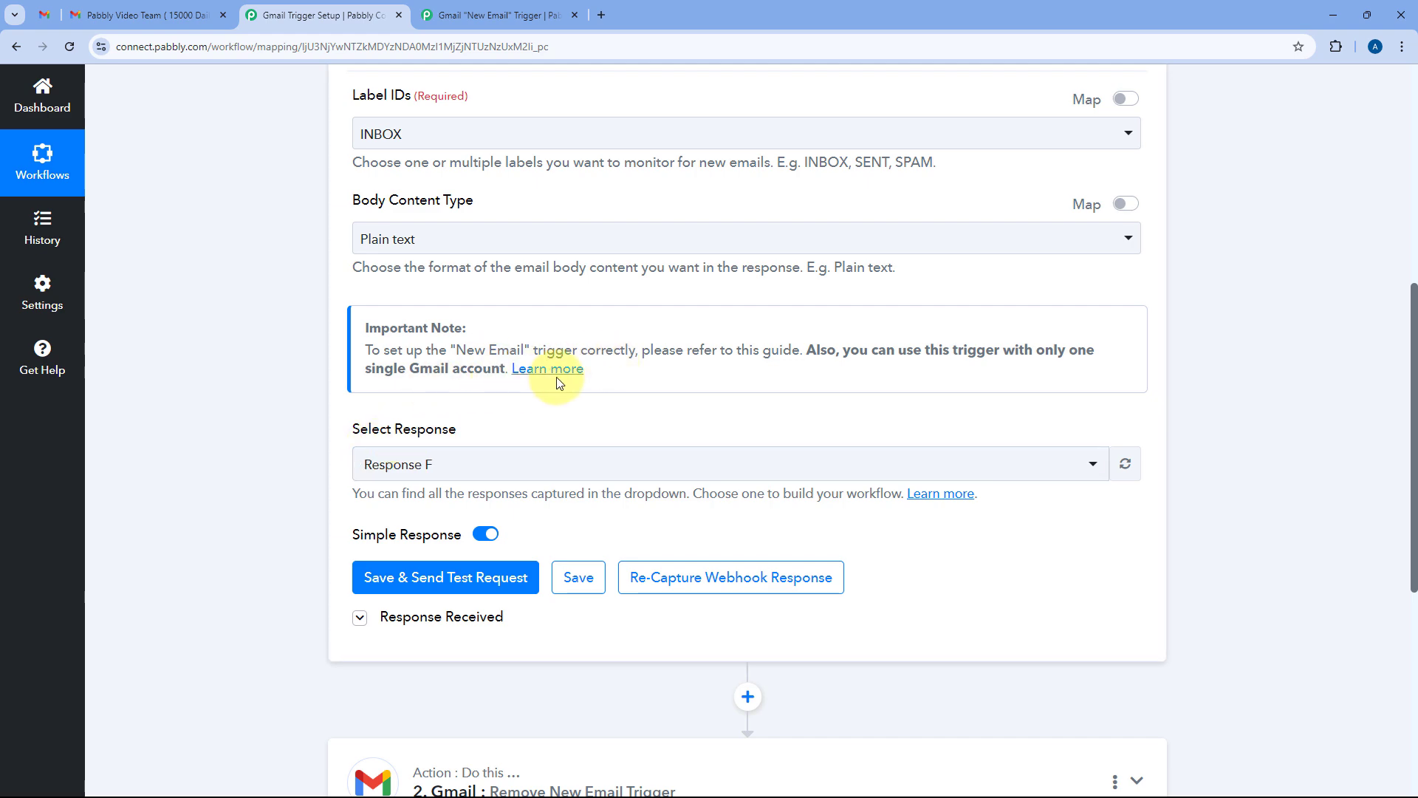
scroll(692, 375, "up", 7)
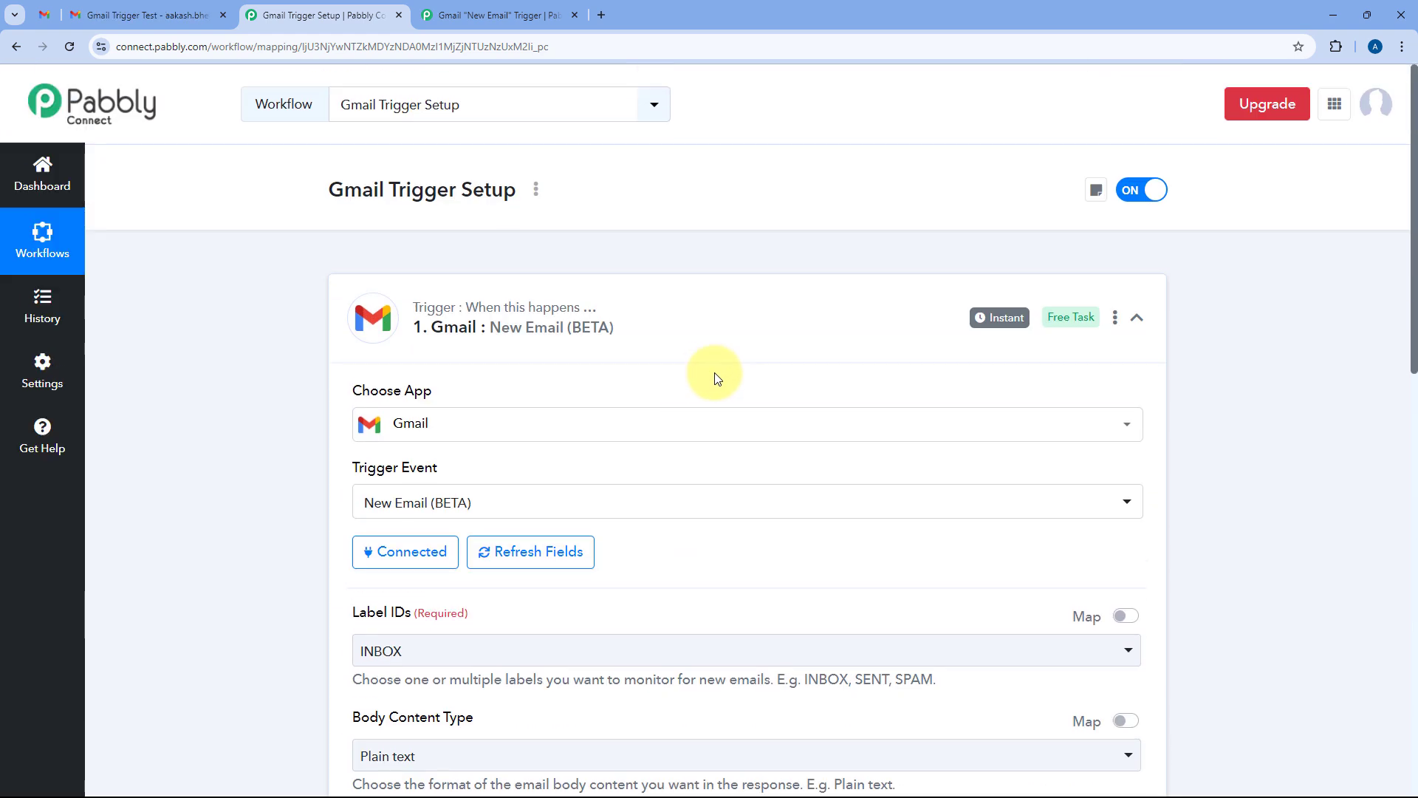
left_click(734, 311)
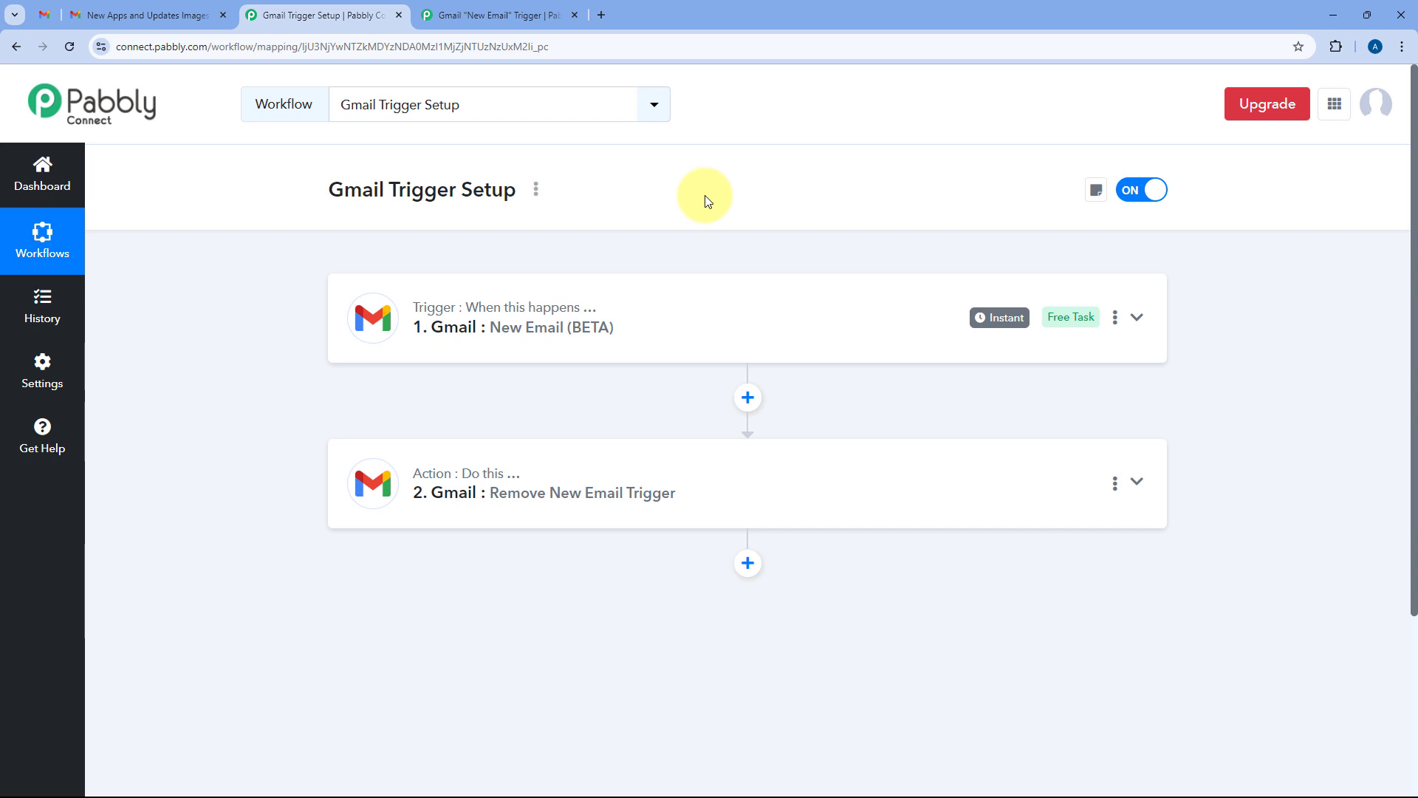